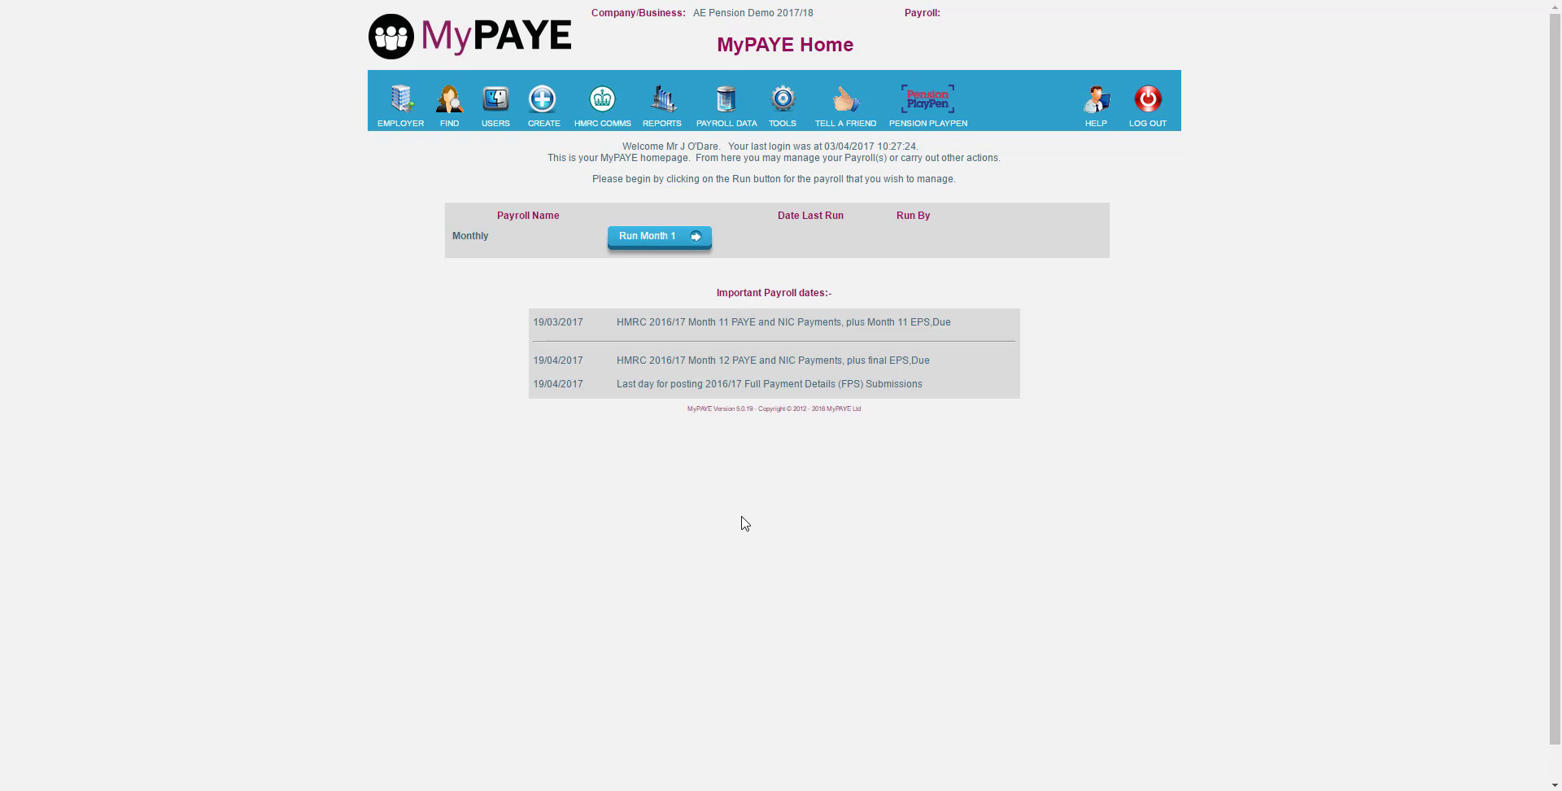
Open the Pension Auto Enrolment Options category in the employer's options.
{"action": "mouse_move", "coordinate": [407, 114]}
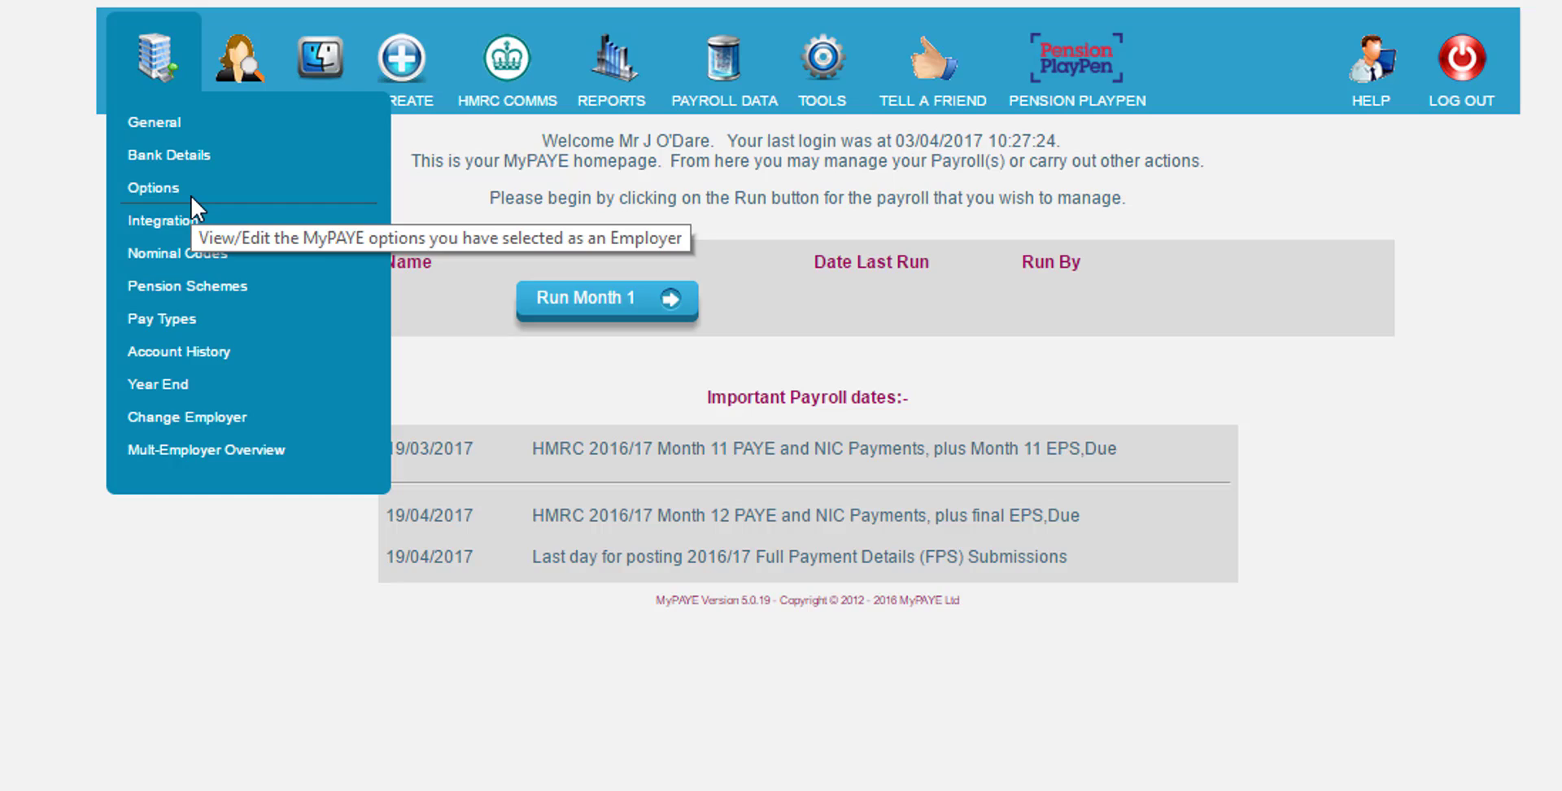
{"action": "left_click", "coordinate": [191, 194]}
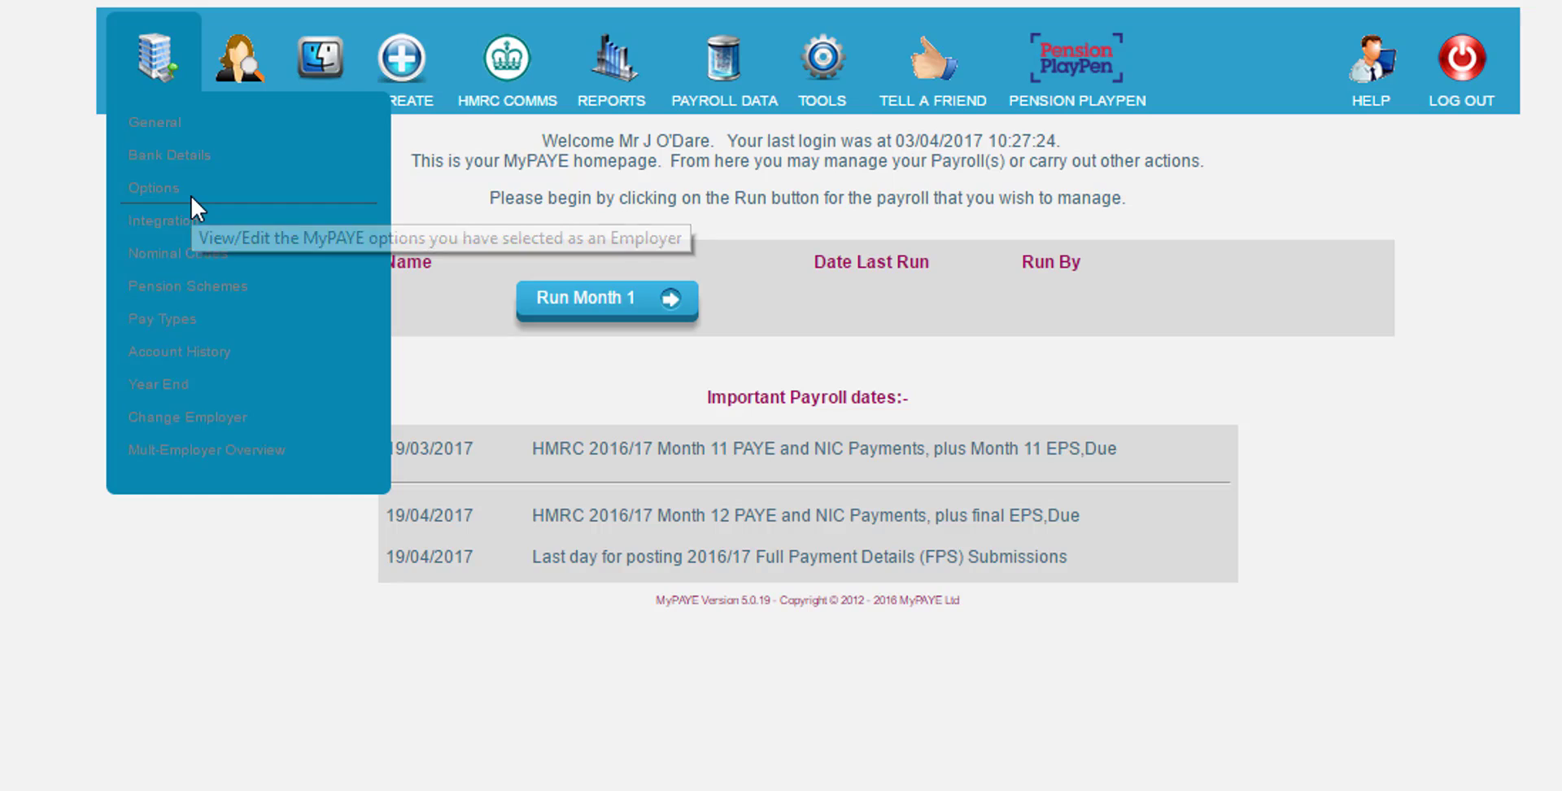
{"action": "left_click", "coordinate": [248, 387]}
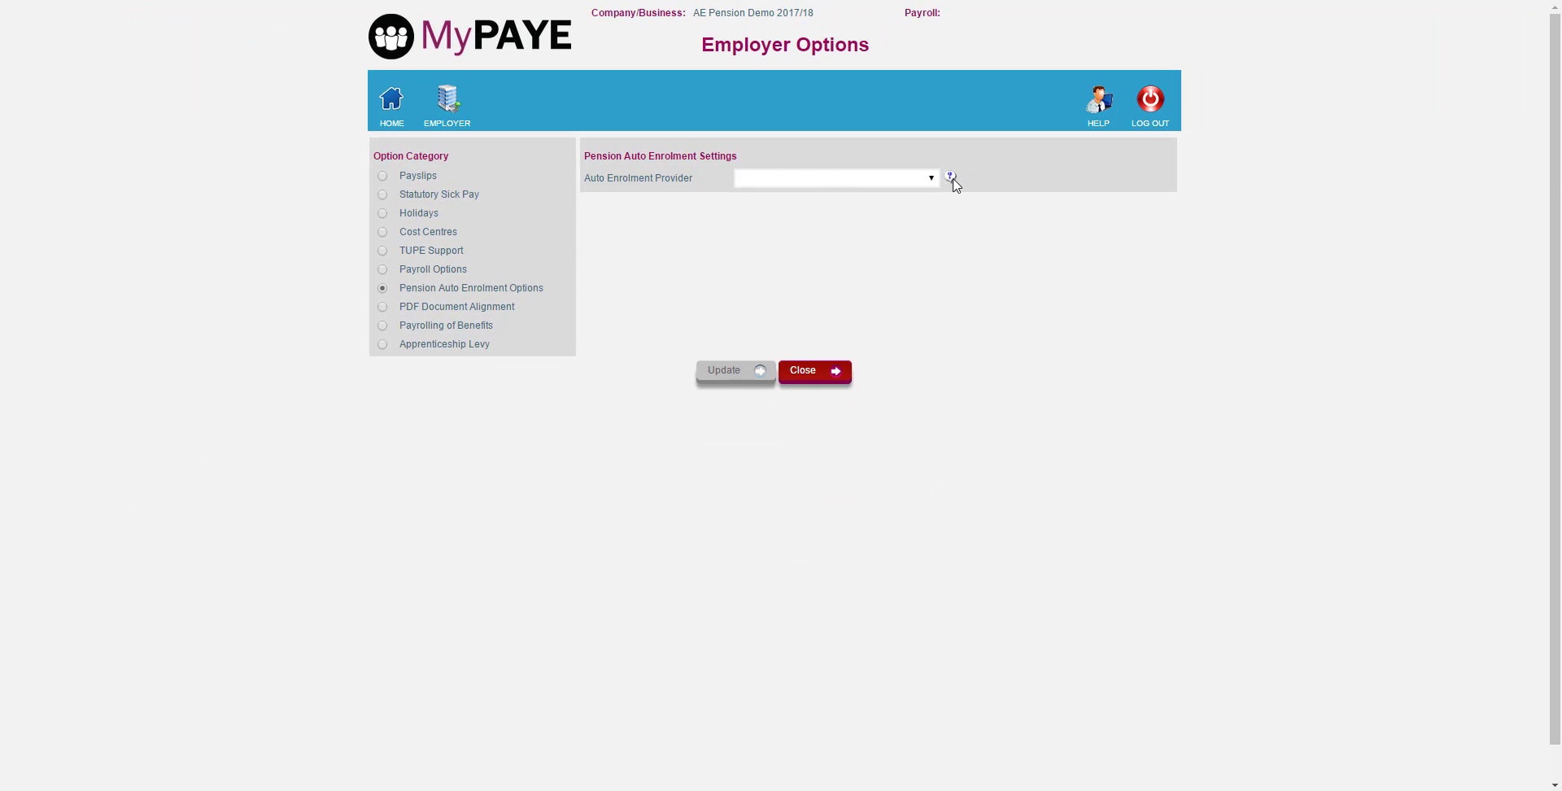
Read the help topic on pension auto enrolment, including the list of supported pension providers.
{"action": "left_click", "coordinate": [952, 179]}
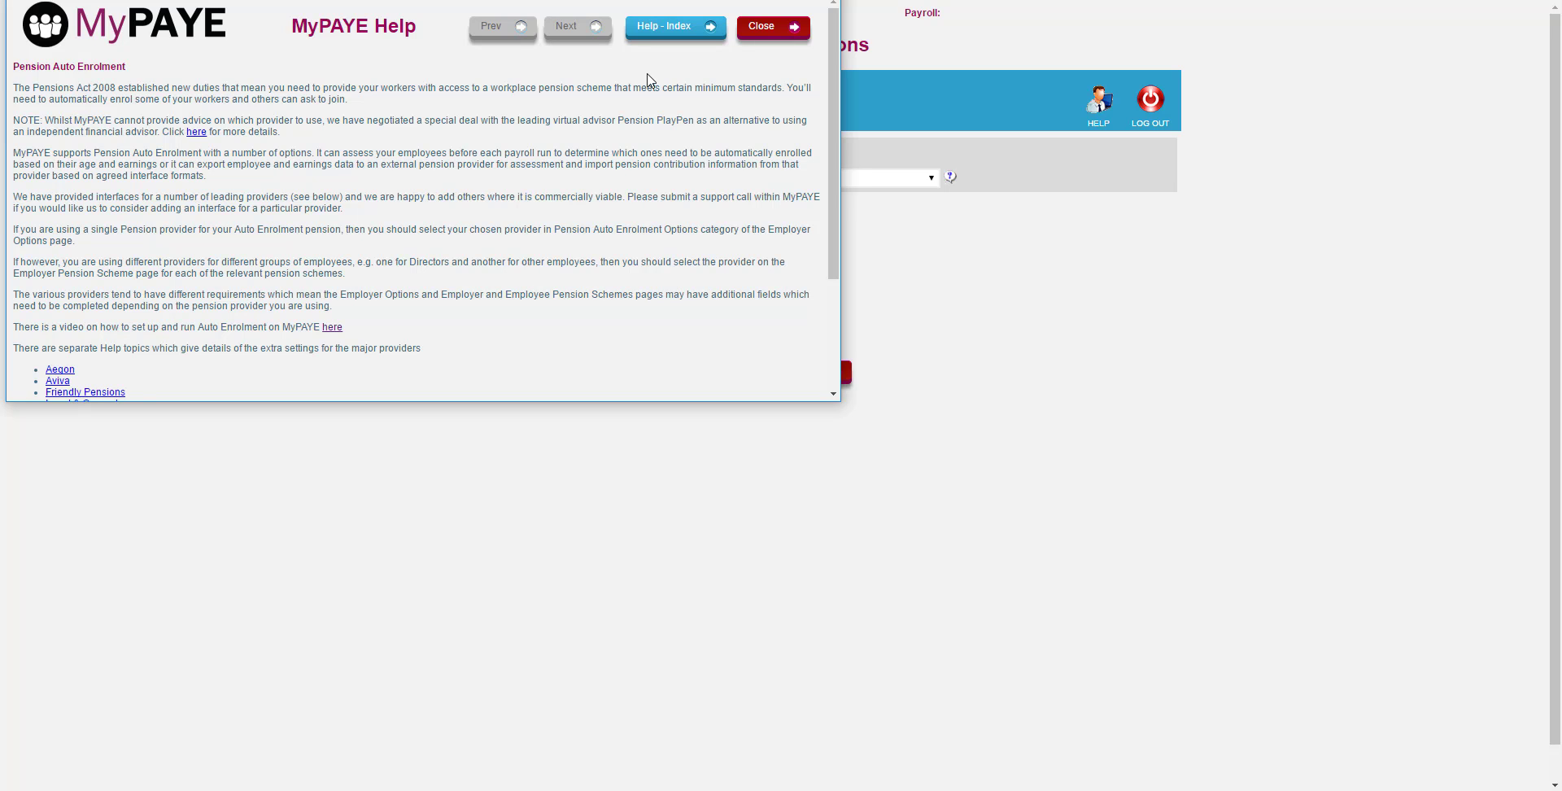
{"action": "scroll", "coordinate": [647, 86], "scroll_direction": "down", "scroll_amount": 2}
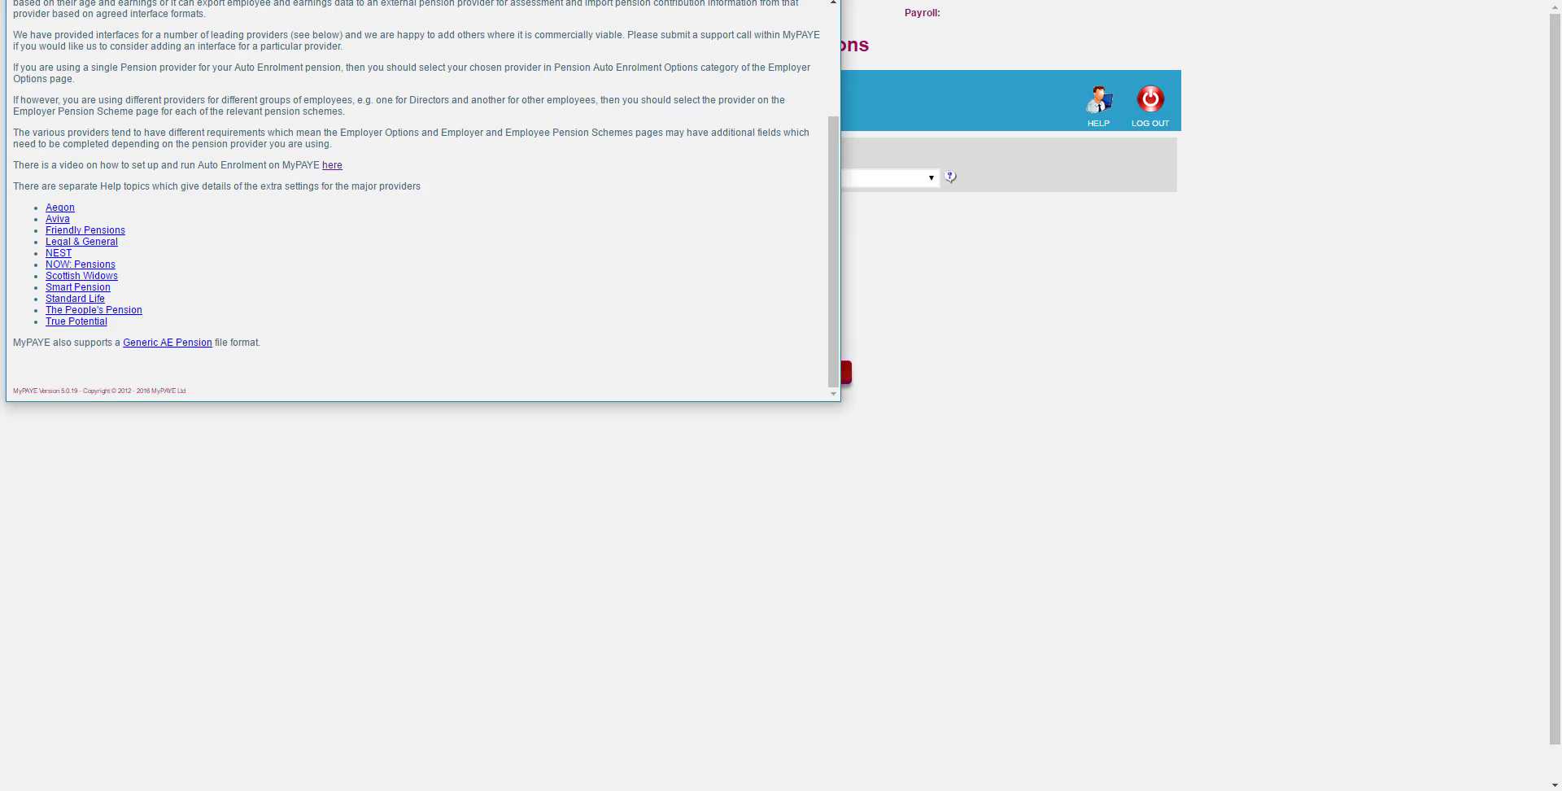
{"action": "left_click", "coordinate": [824, 0]}
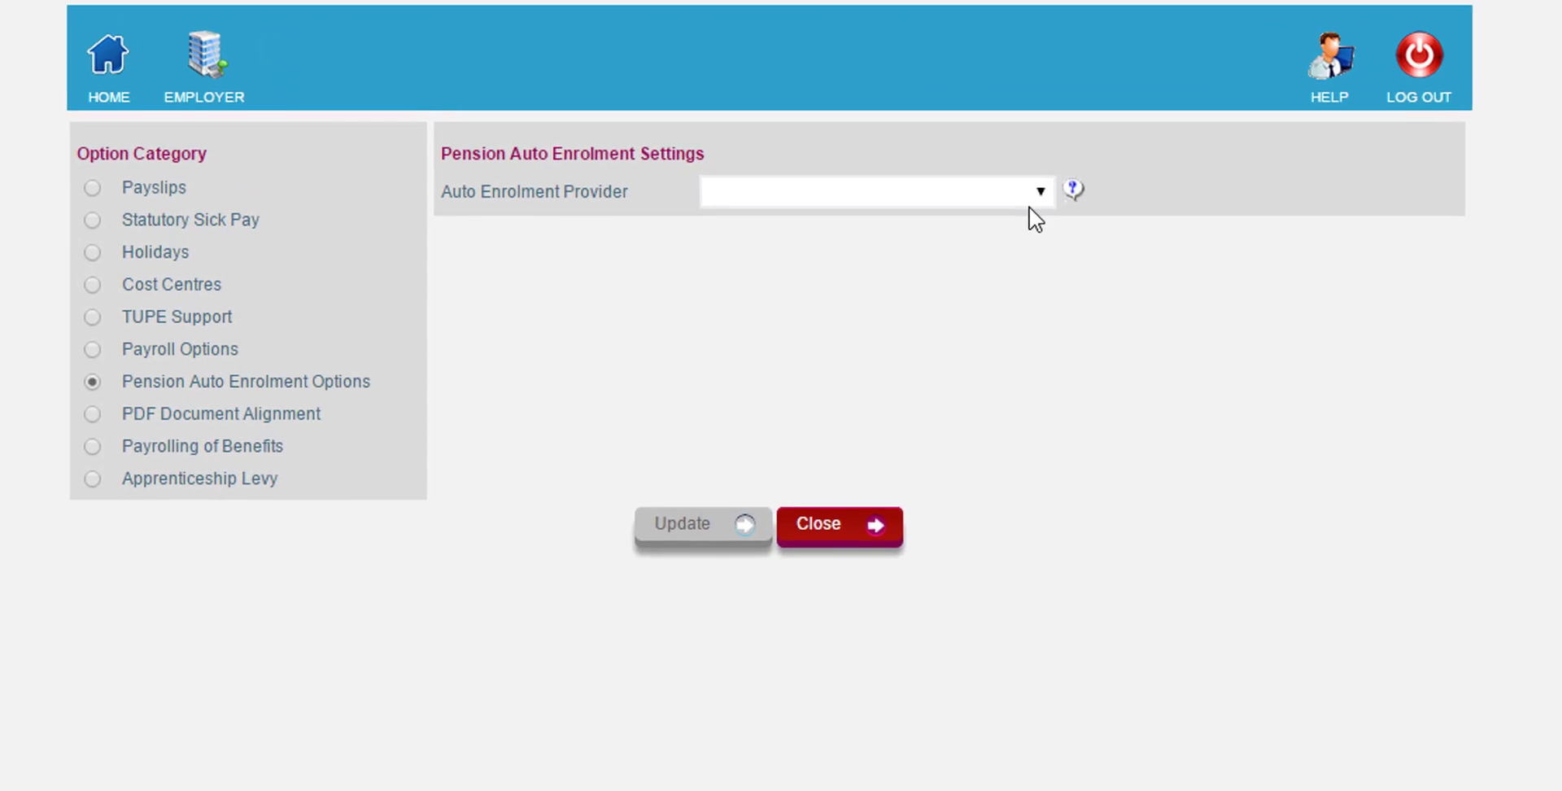
Set the auto enrolment provider to Smart Pension (via API) and enter the auto enrolment employer reference.
{"action": "left_click", "coordinate": [1045, 195]}
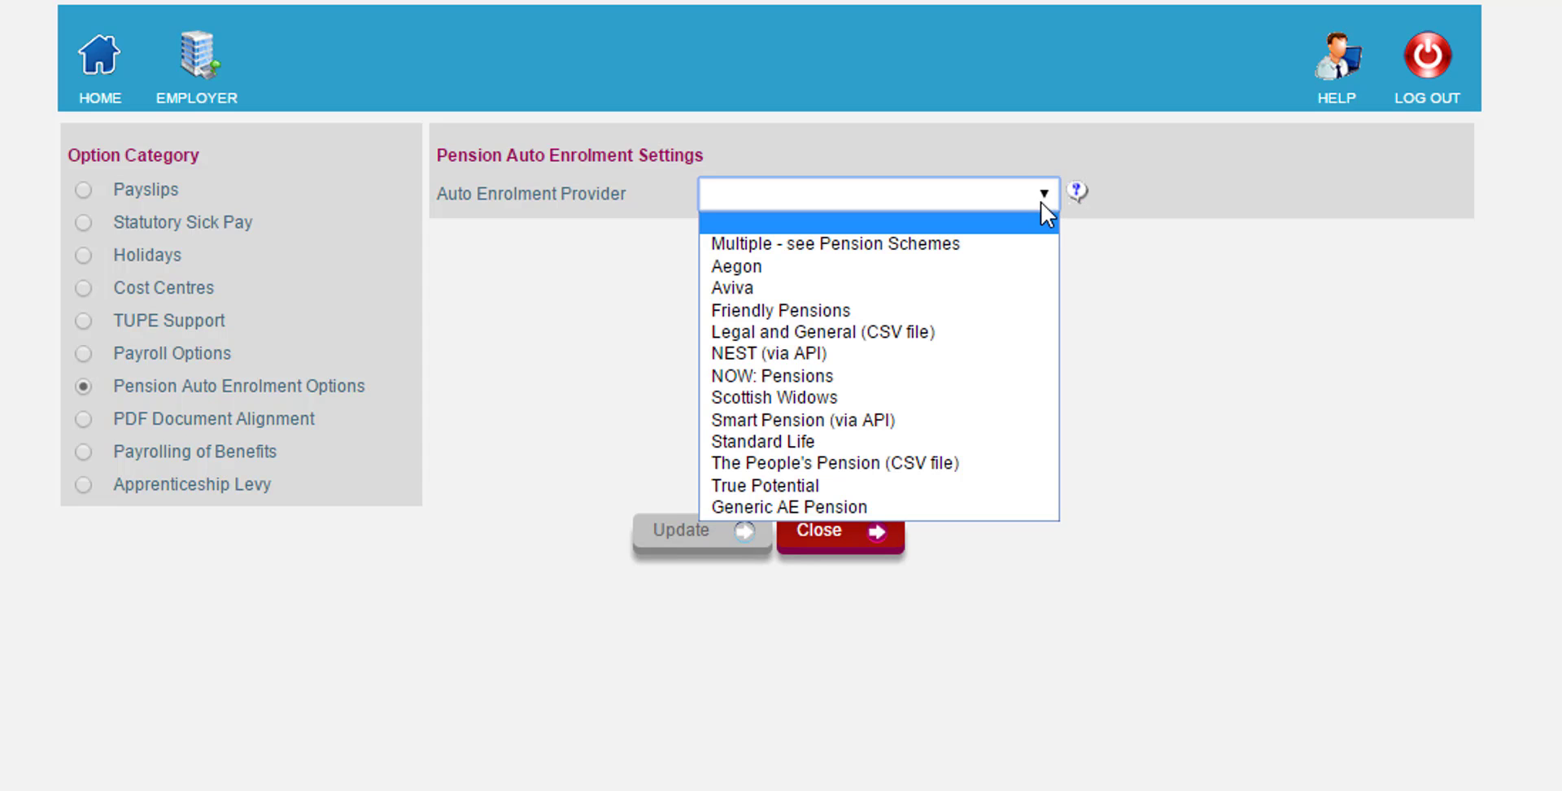
{"action": "left_click", "coordinate": [1002, 423]}
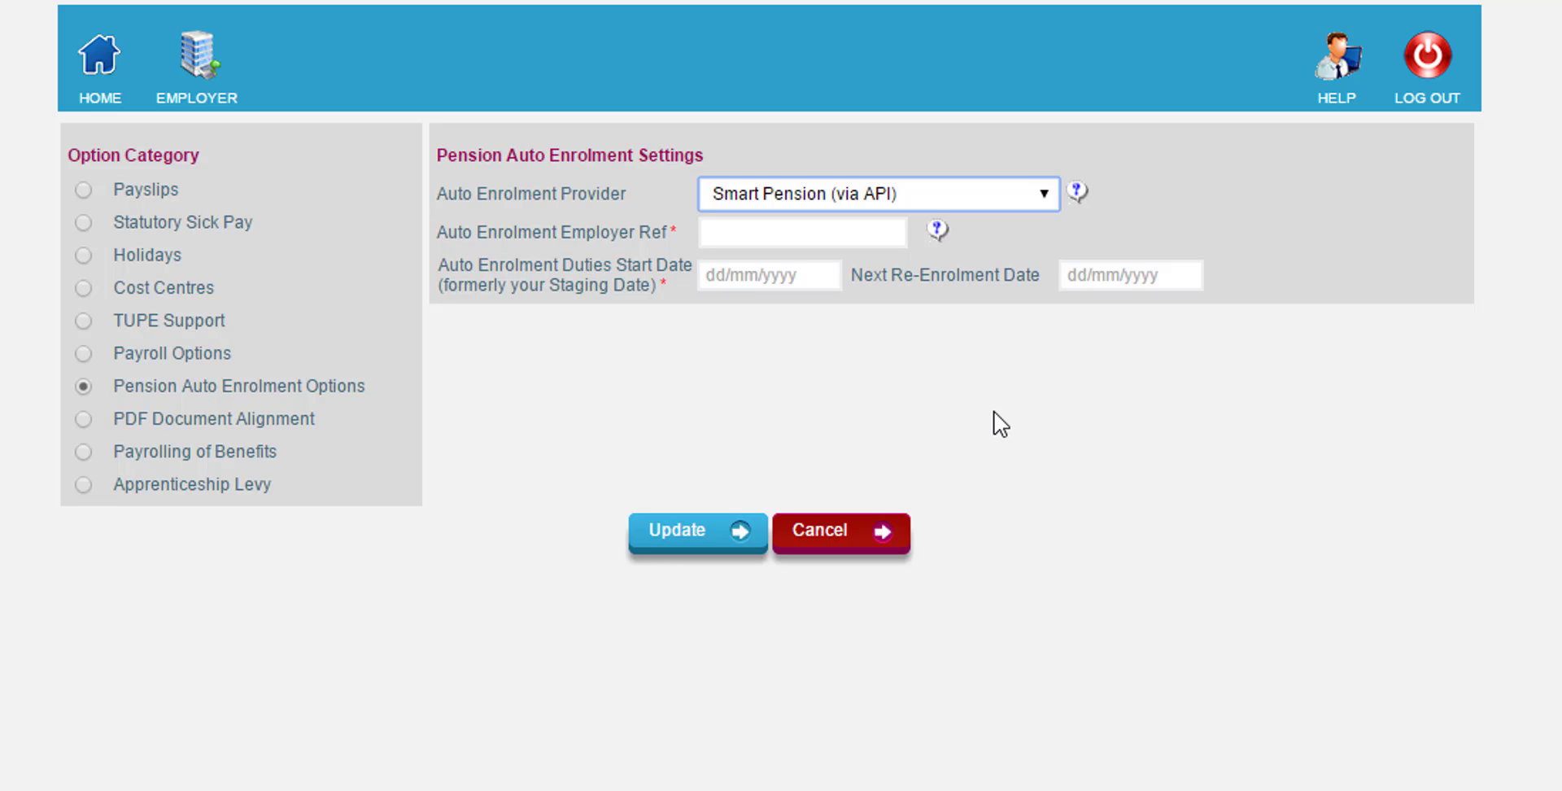
{"action": "left_click", "coordinate": [760, 235]}
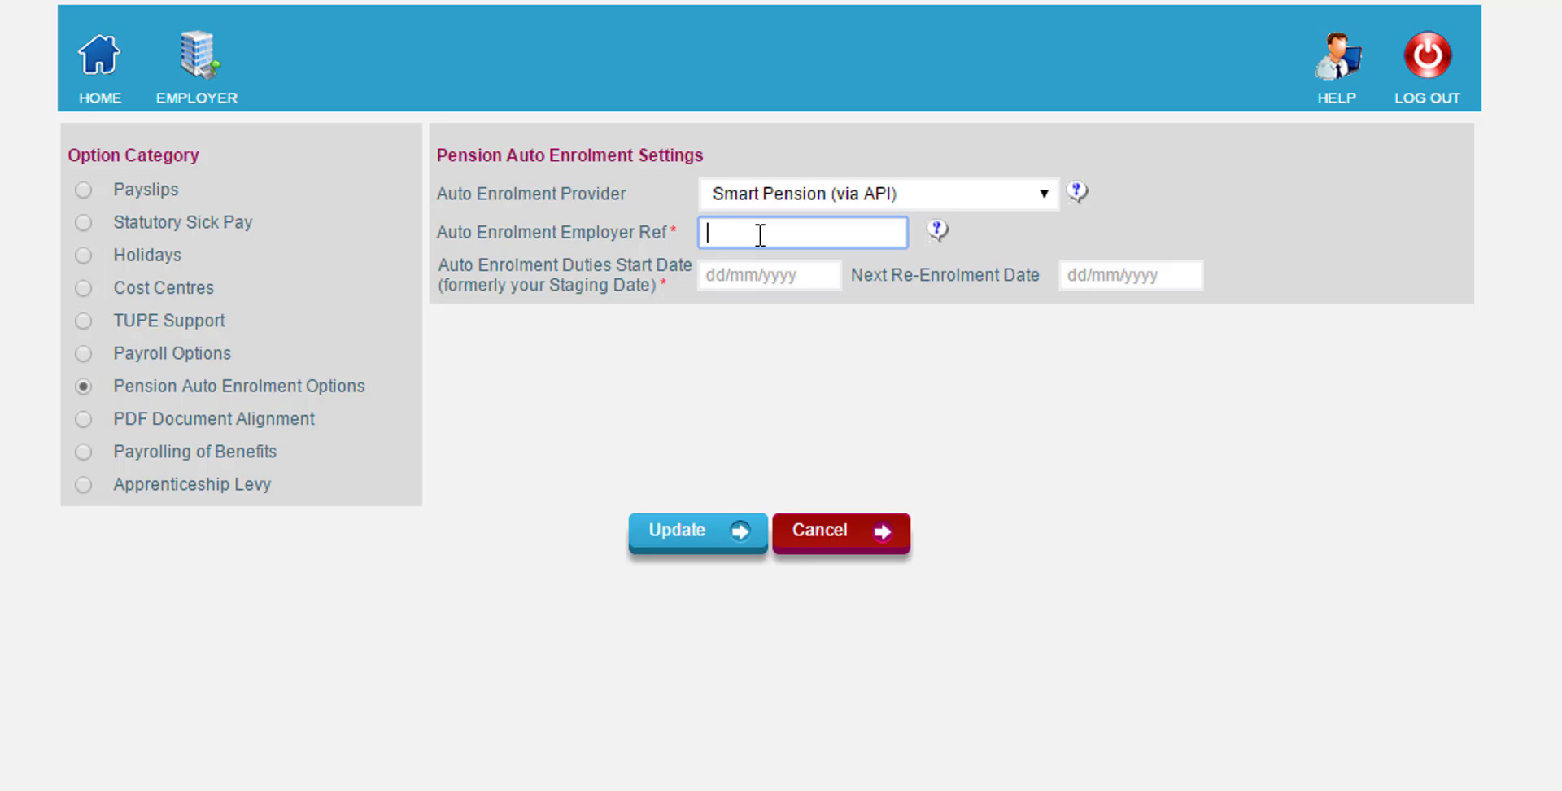
{"action": "type", "text": "S"}
Set the auto enrolment duties start date to 01/04/2017, save the options and review the saved settings.
{"action": "left_click", "coordinate": [812, 269]}
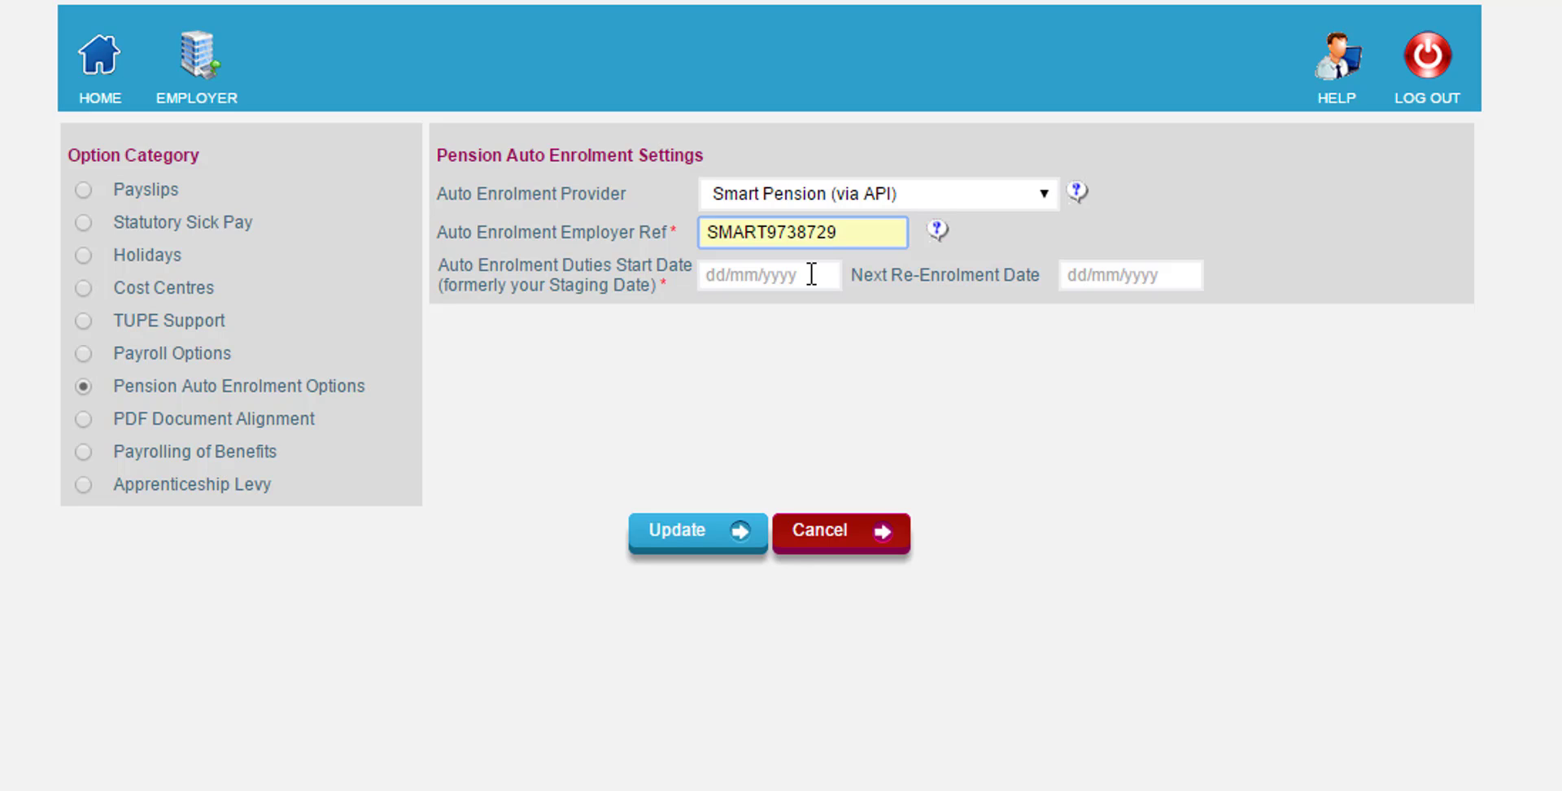
{"action": "left_click", "coordinate": [812, 274]}
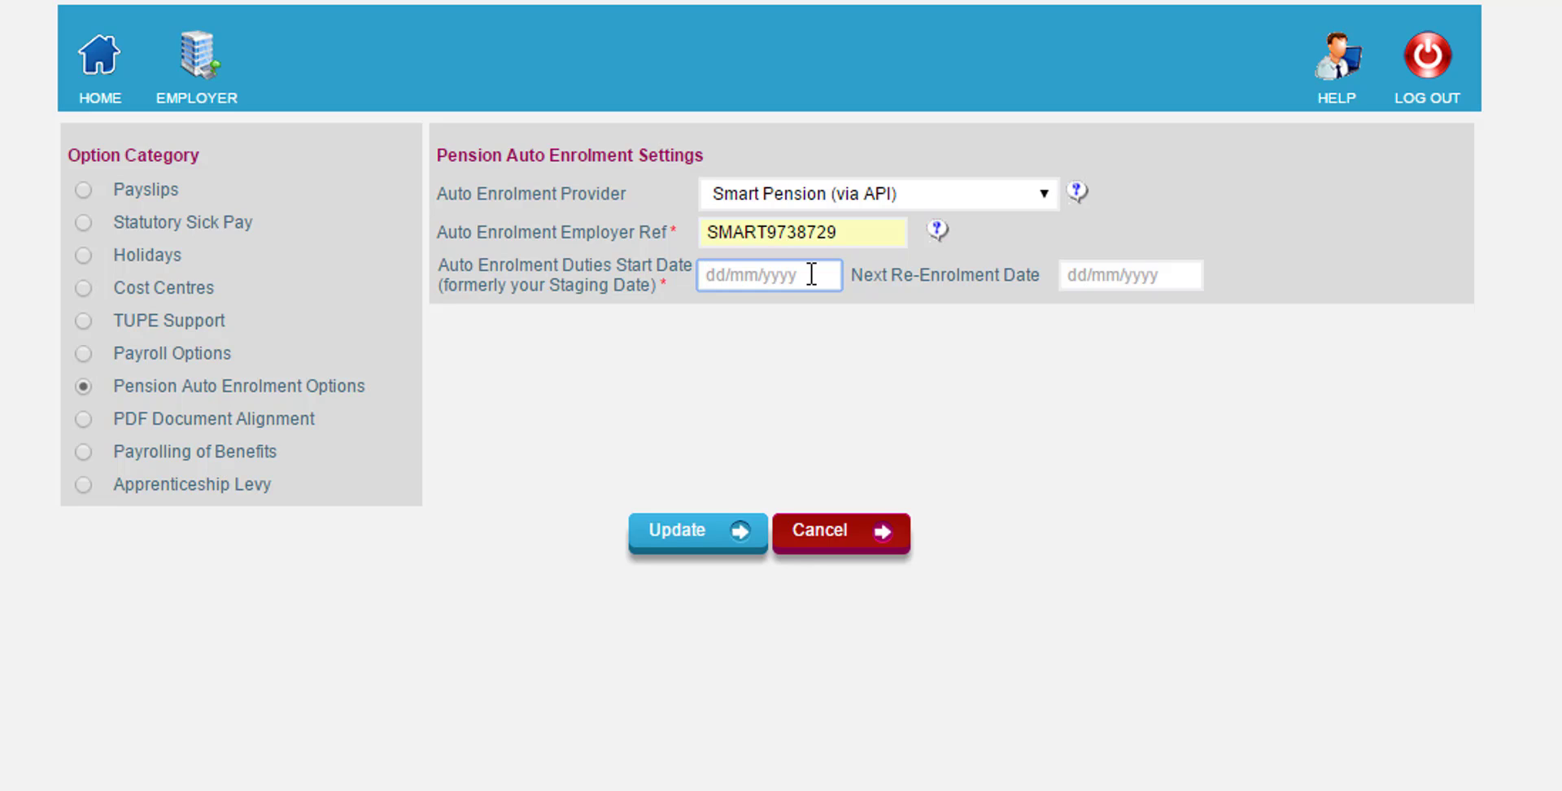
{"action": "type", "text": "01/04/2017"}
{"action": "left_click", "coordinate": [696, 539]}
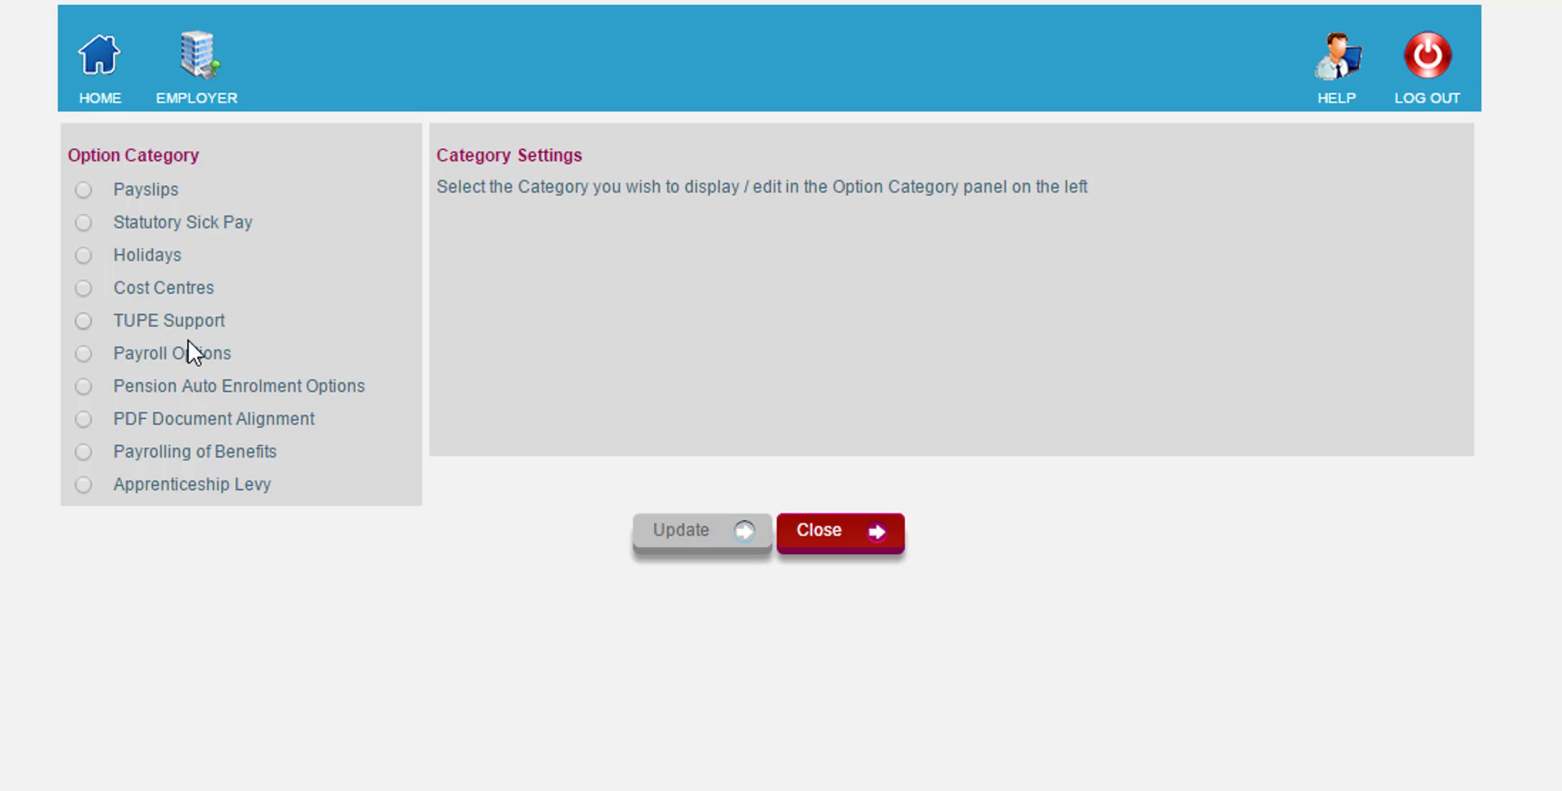
{"action": "left_click", "coordinate": [222, 387]}
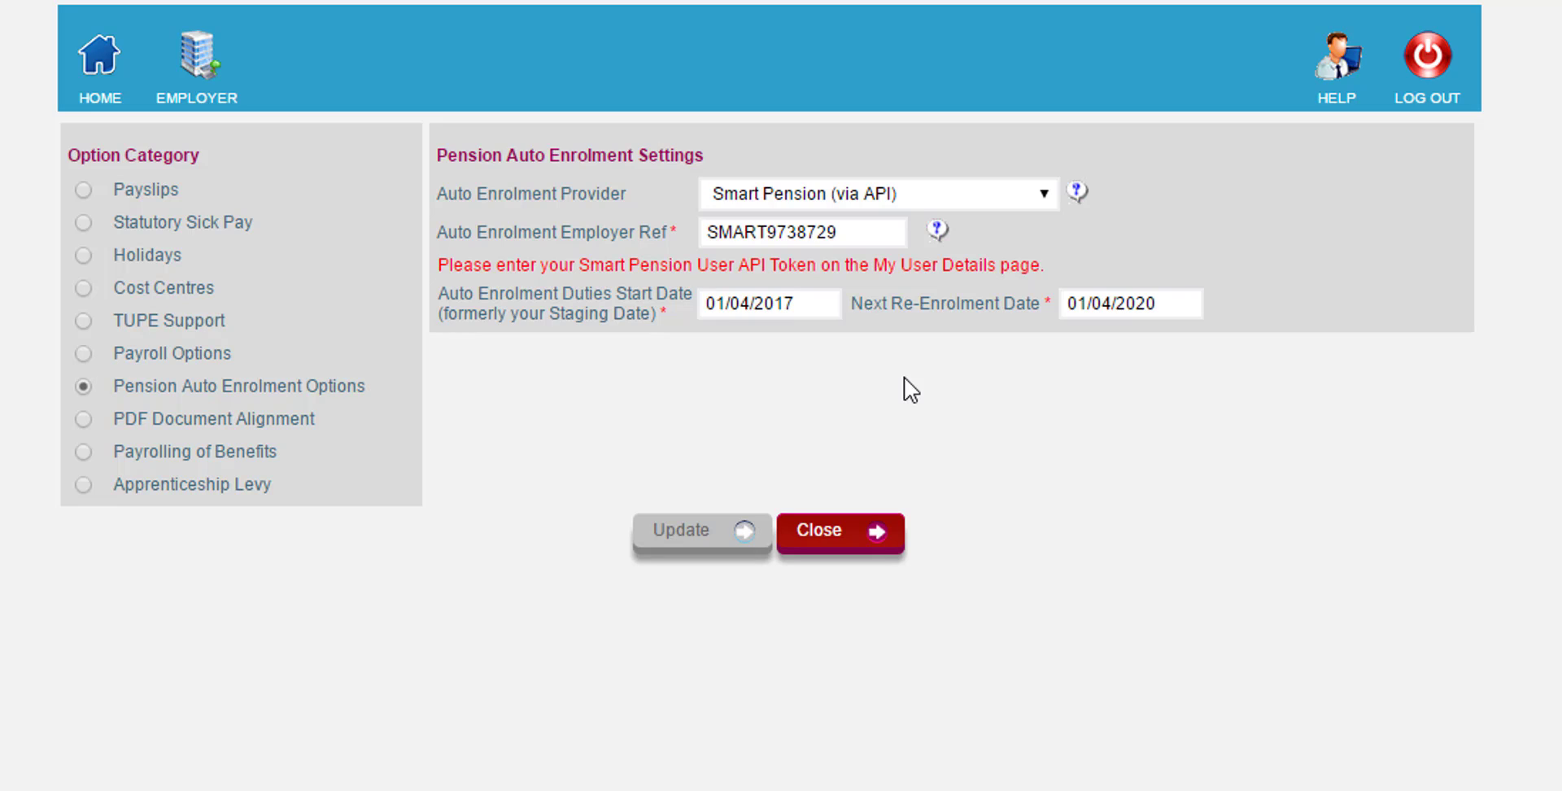
{"action": "left_click", "coordinate": [841, 537]}
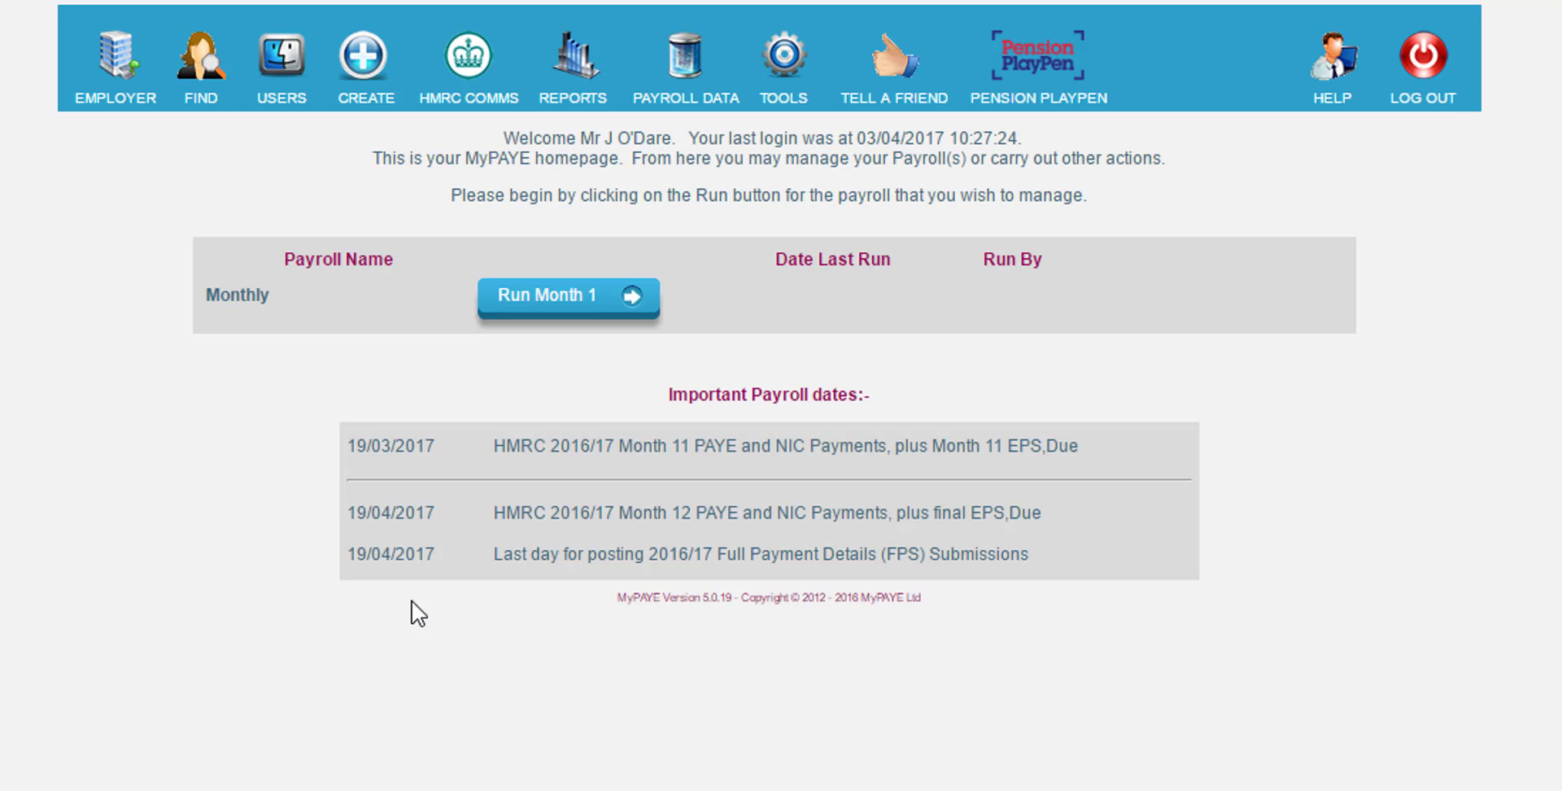
Create a pension scheme named Company AE Pension as a Group Personal Pension that meets the auto-enrolment criteria.
{"action": "mouse_move", "coordinate": [130, 91]}
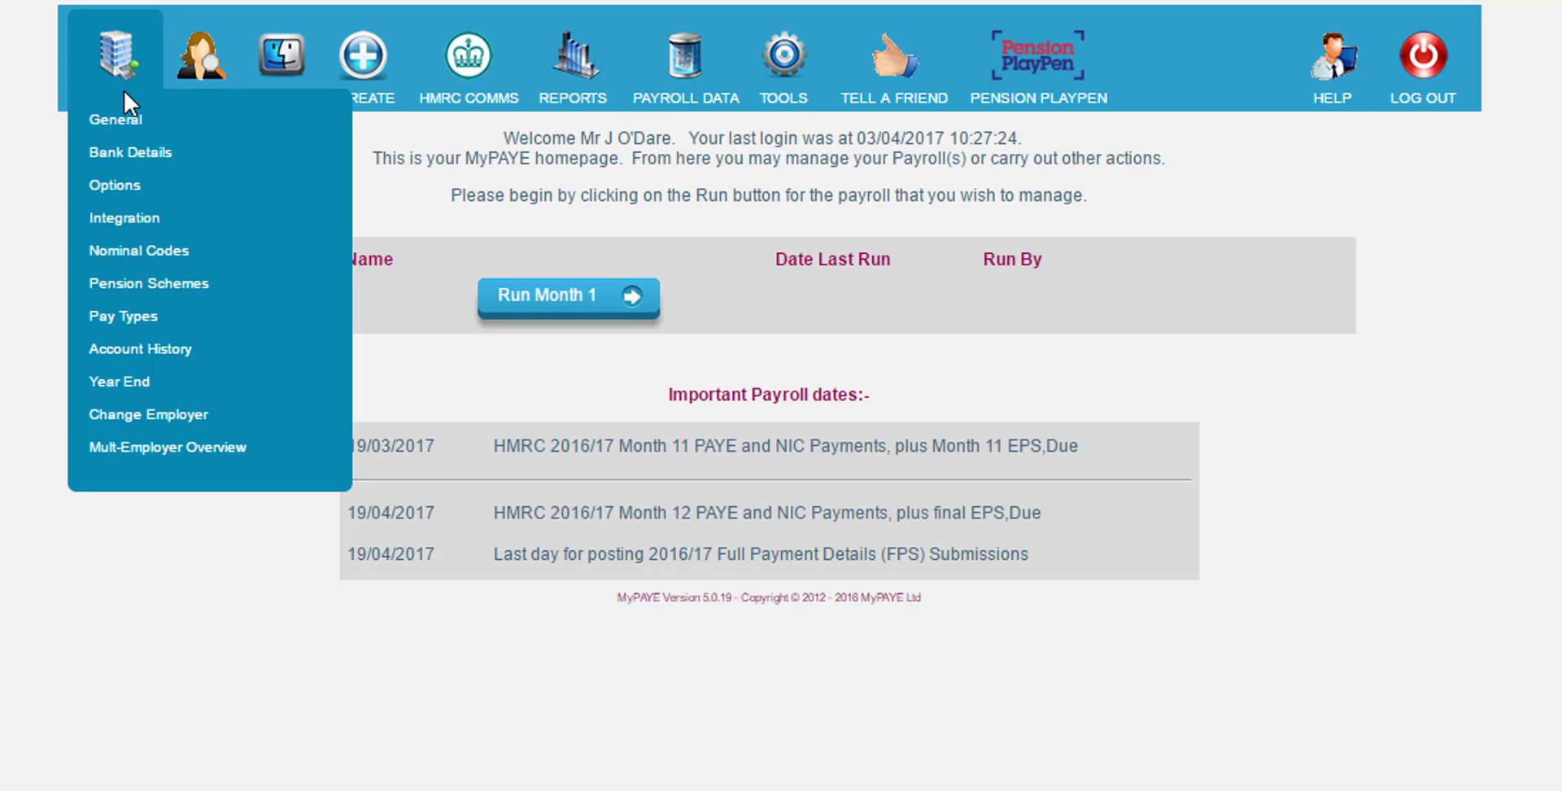
{"action": "left_click", "coordinate": [140, 285]}
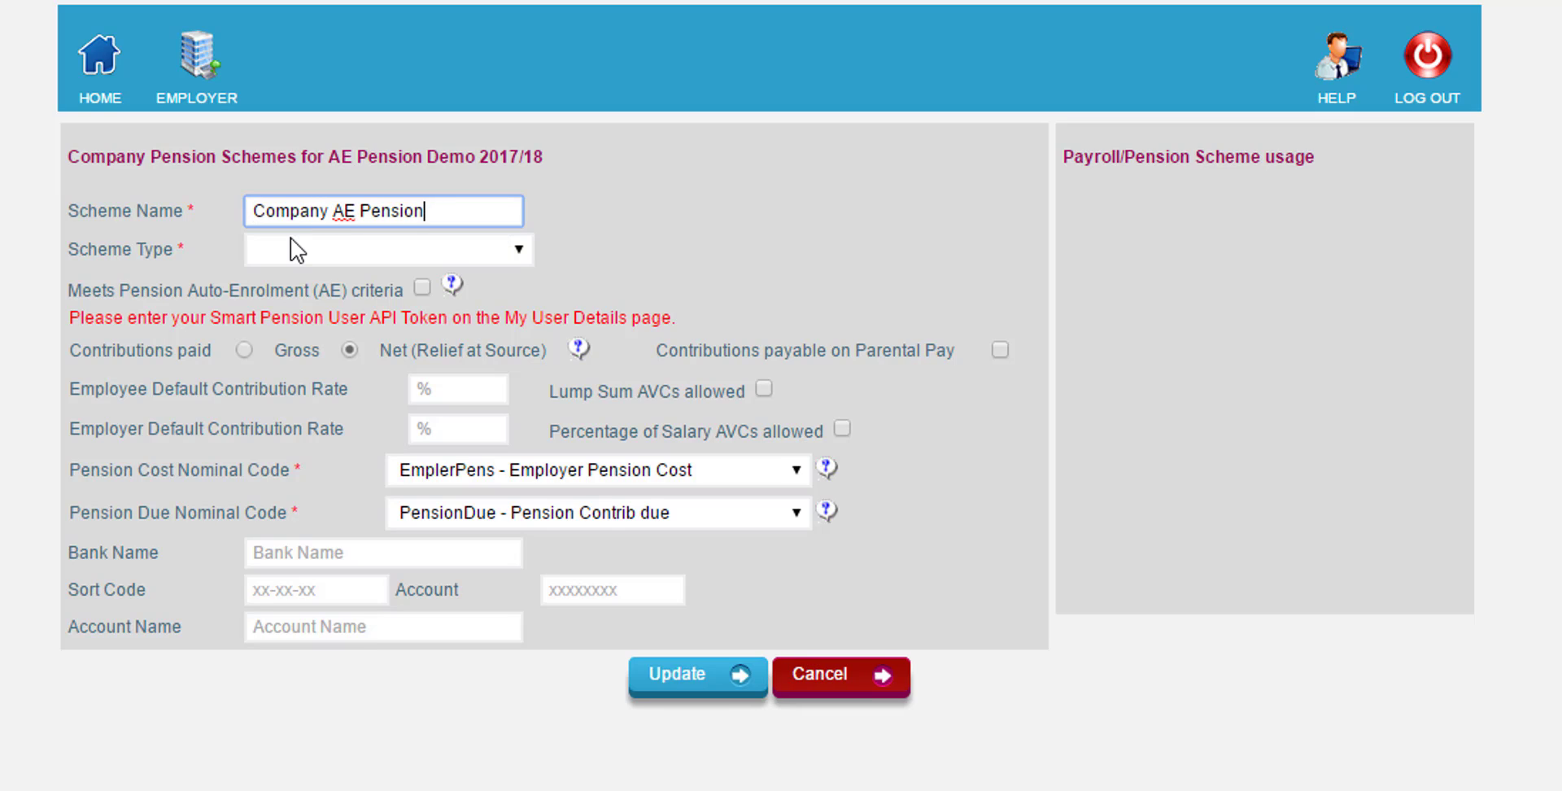
{"action": "left_click", "coordinate": [520, 260]}
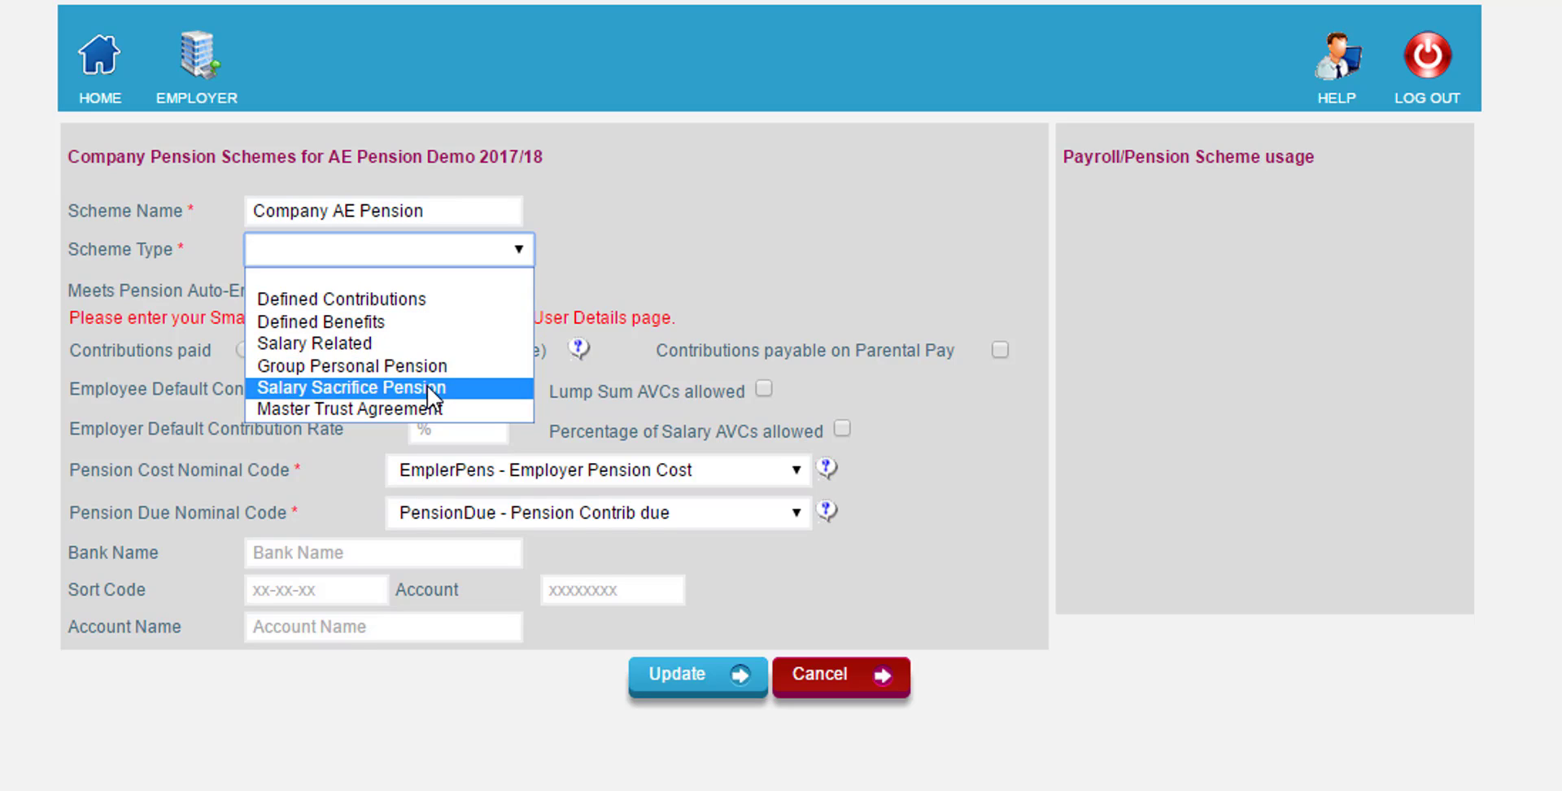
{"action": "left_click", "coordinate": [440, 367]}
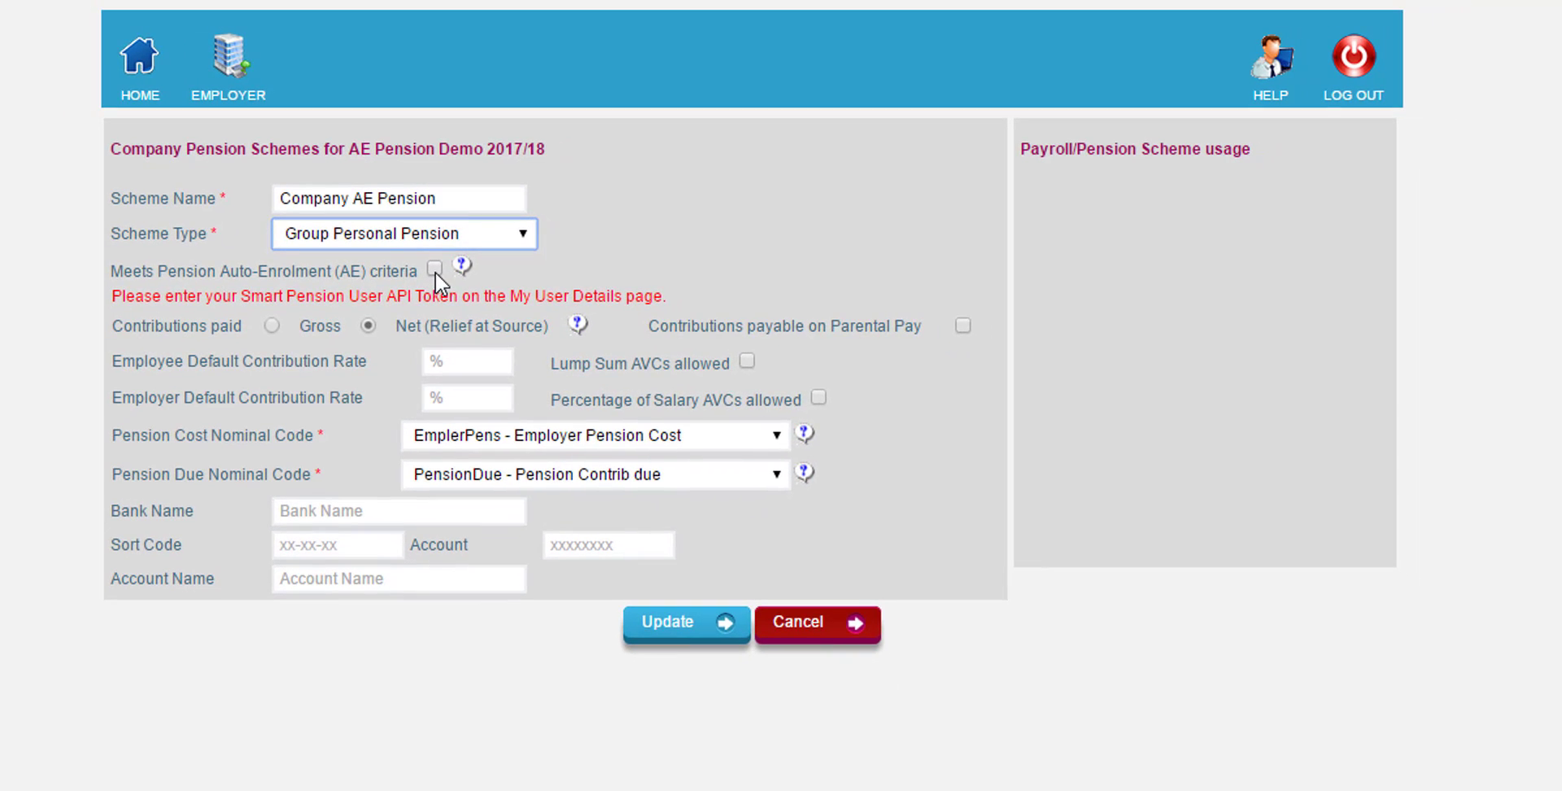
{"action": "left_click", "coordinate": [434, 269]}
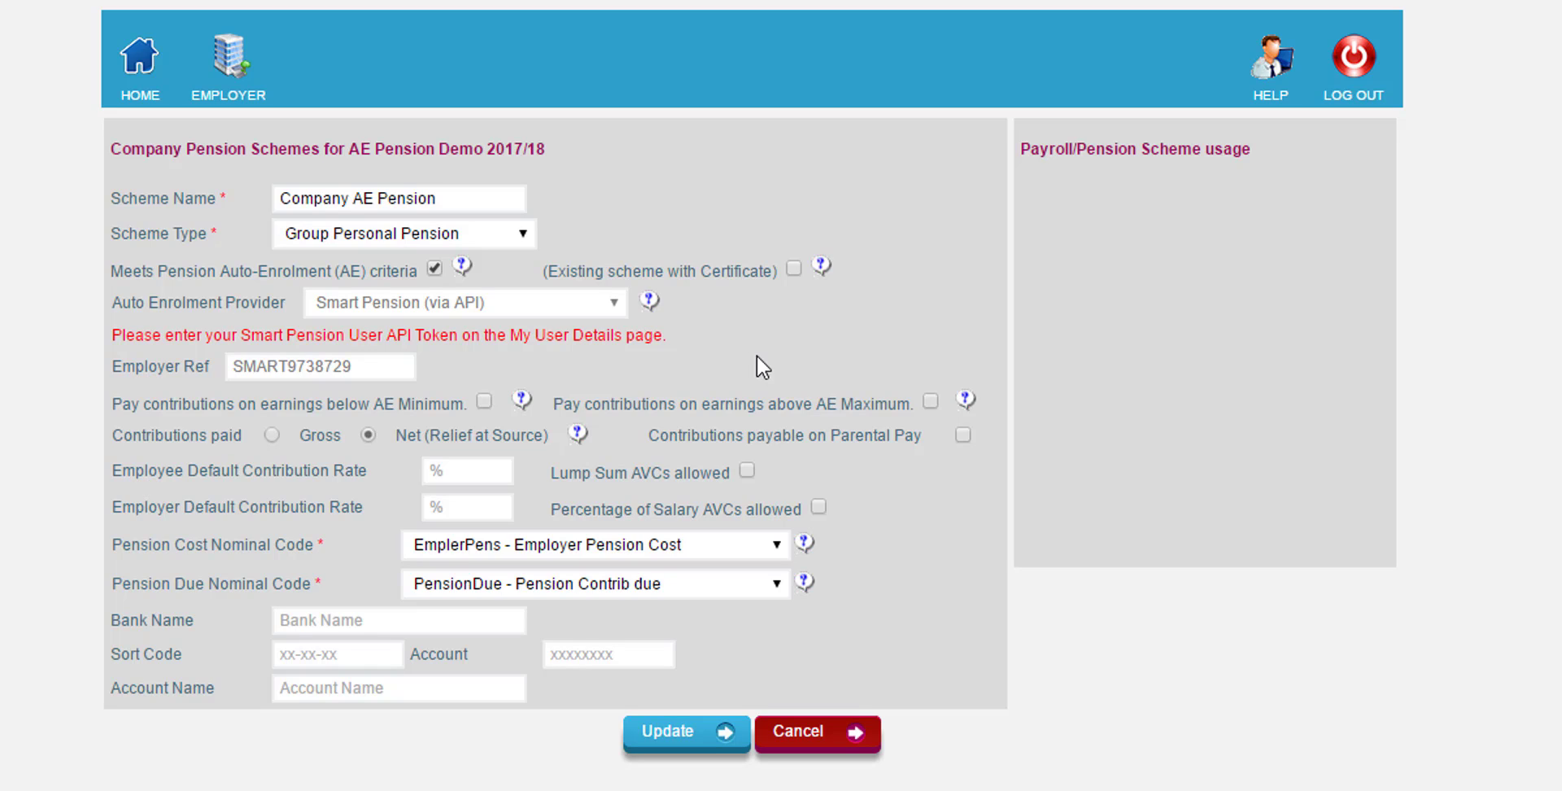
Make contributions payable on parental pay, set the employee and employer default contribution rates to 1%, and save the scheme.
{"action": "left_click", "coordinate": [484, 401]}
{"action": "left_click", "coordinate": [930, 401]}
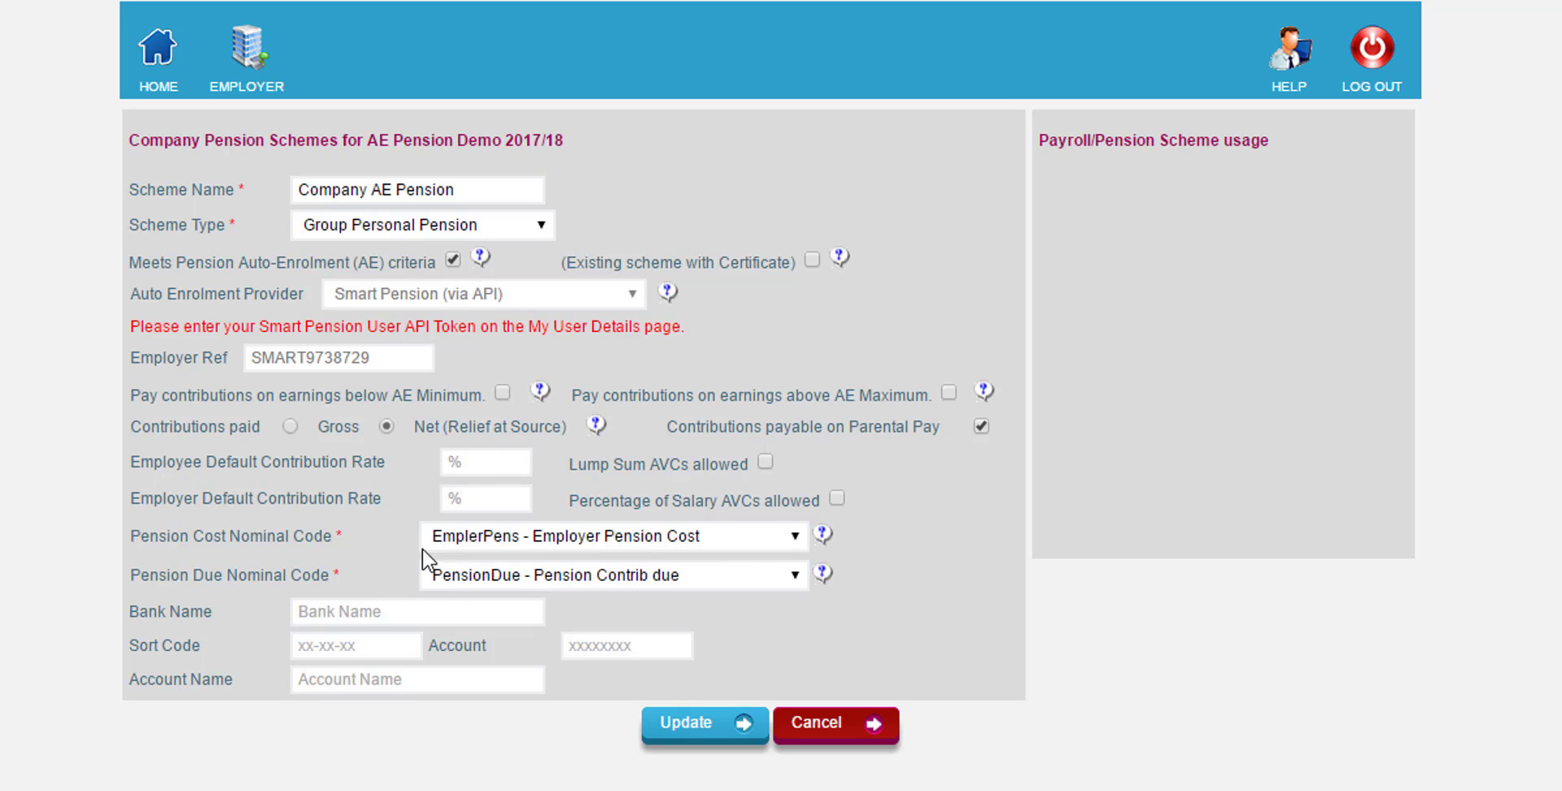
{"action": "left_click", "coordinate": [486, 470]}
{"action": "type", "text": "1"}
{"action": "left_click", "coordinate": [481, 498]}
{"action": "type", "text": "1"}
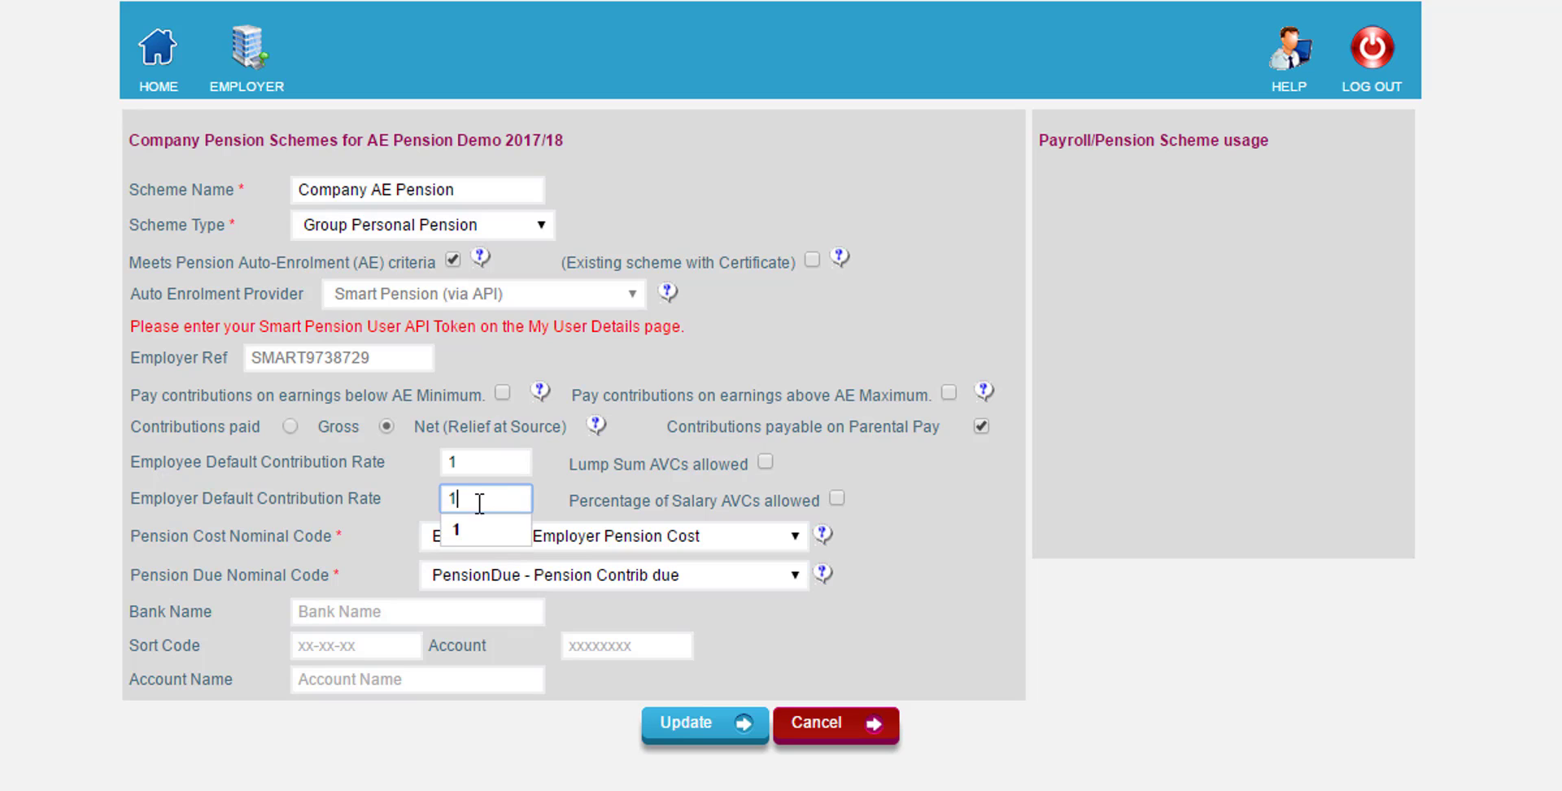
{"action": "left_click", "coordinate": [937, 511]}
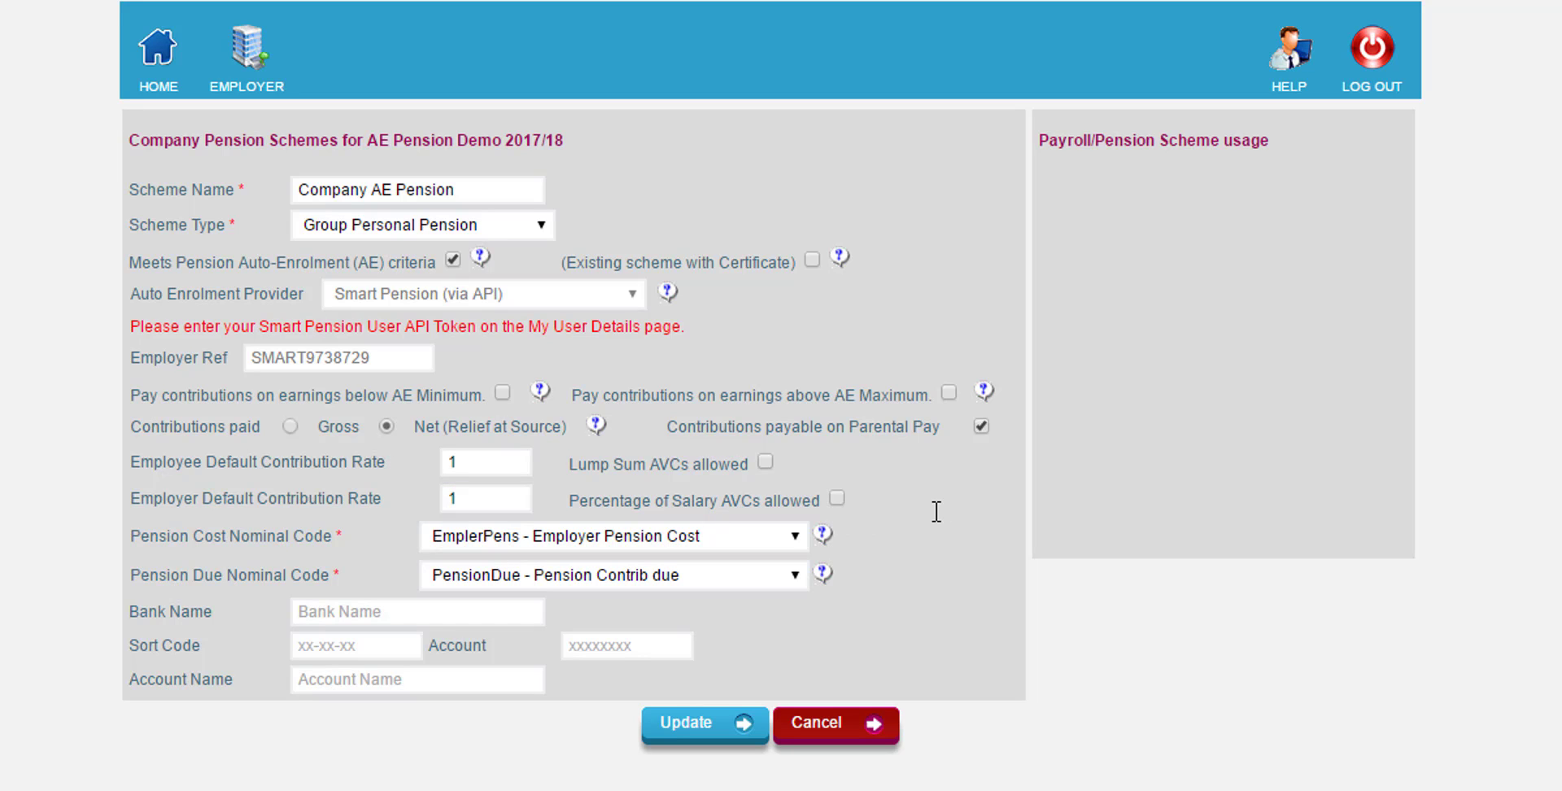
{"action": "left_click", "coordinate": [715, 718]}
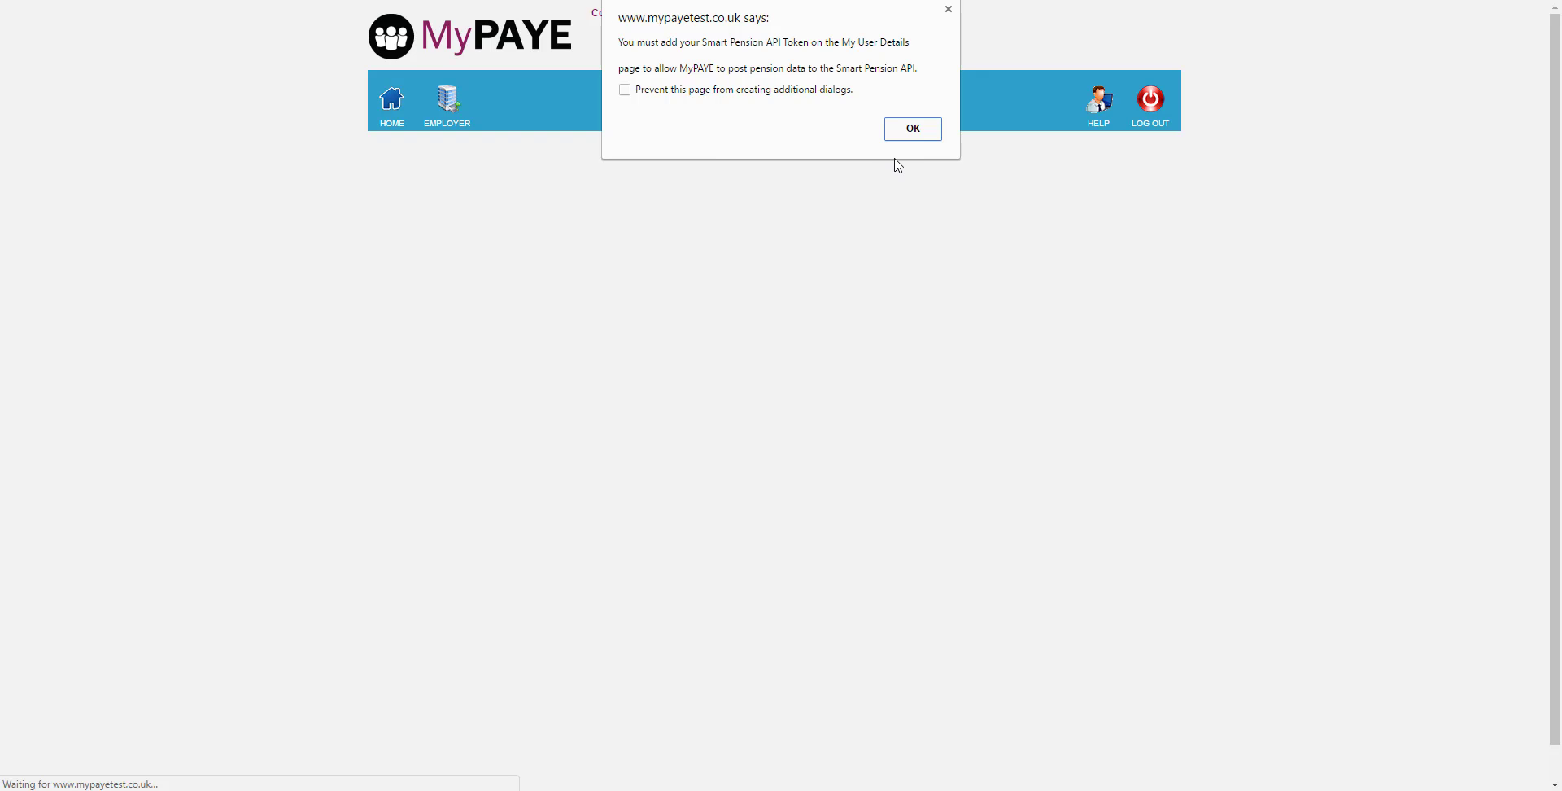
{"action": "left_click", "coordinate": [913, 129]}
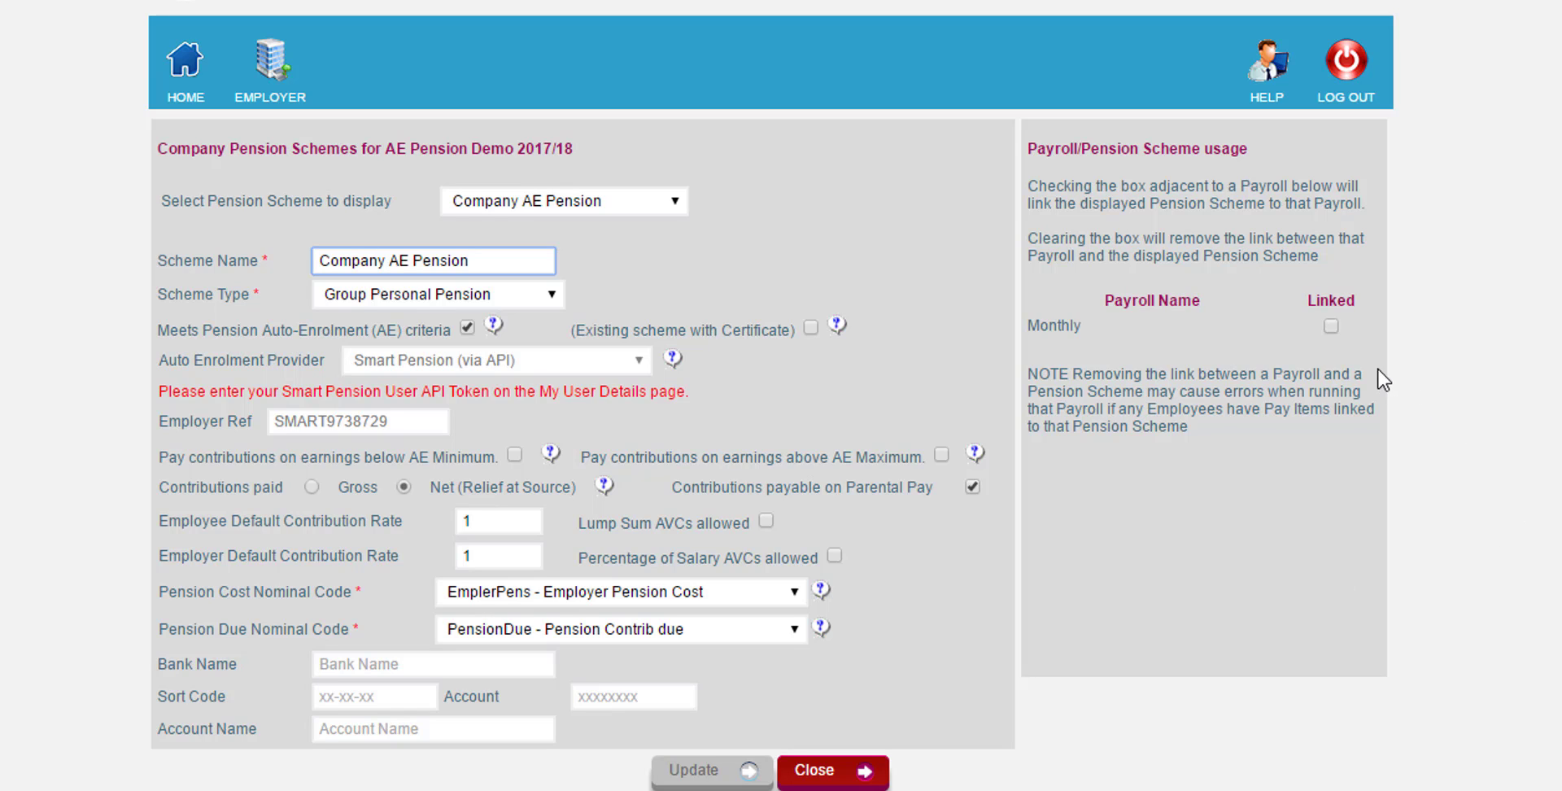
Link the Company AE Pension scheme to the Monthly payroll, acknowledge the message and close the scheme page.
{"action": "left_click", "coordinate": [1331, 327]}
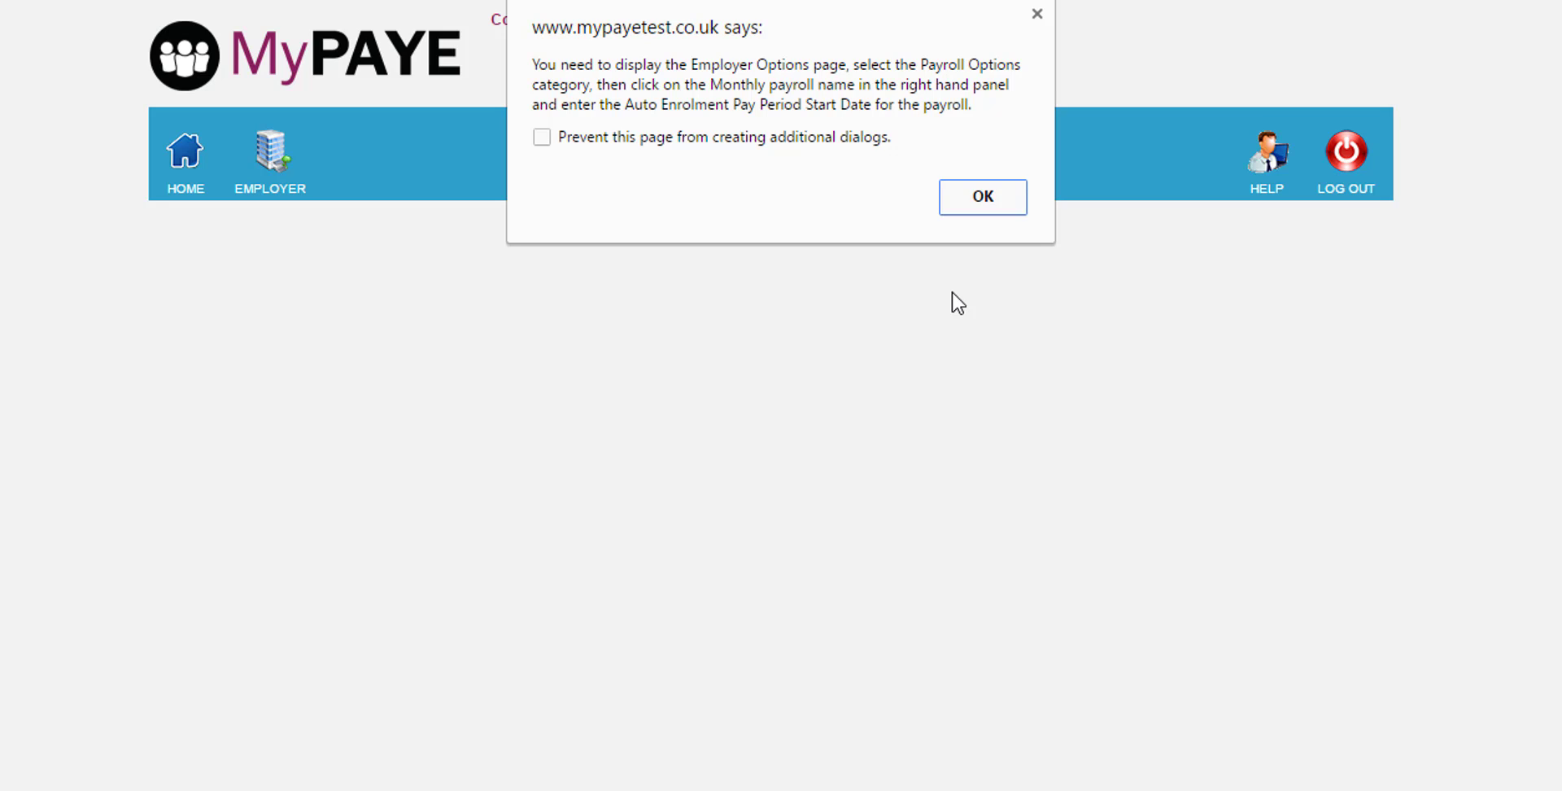
{"action": "left_click", "coordinate": [984, 207]}
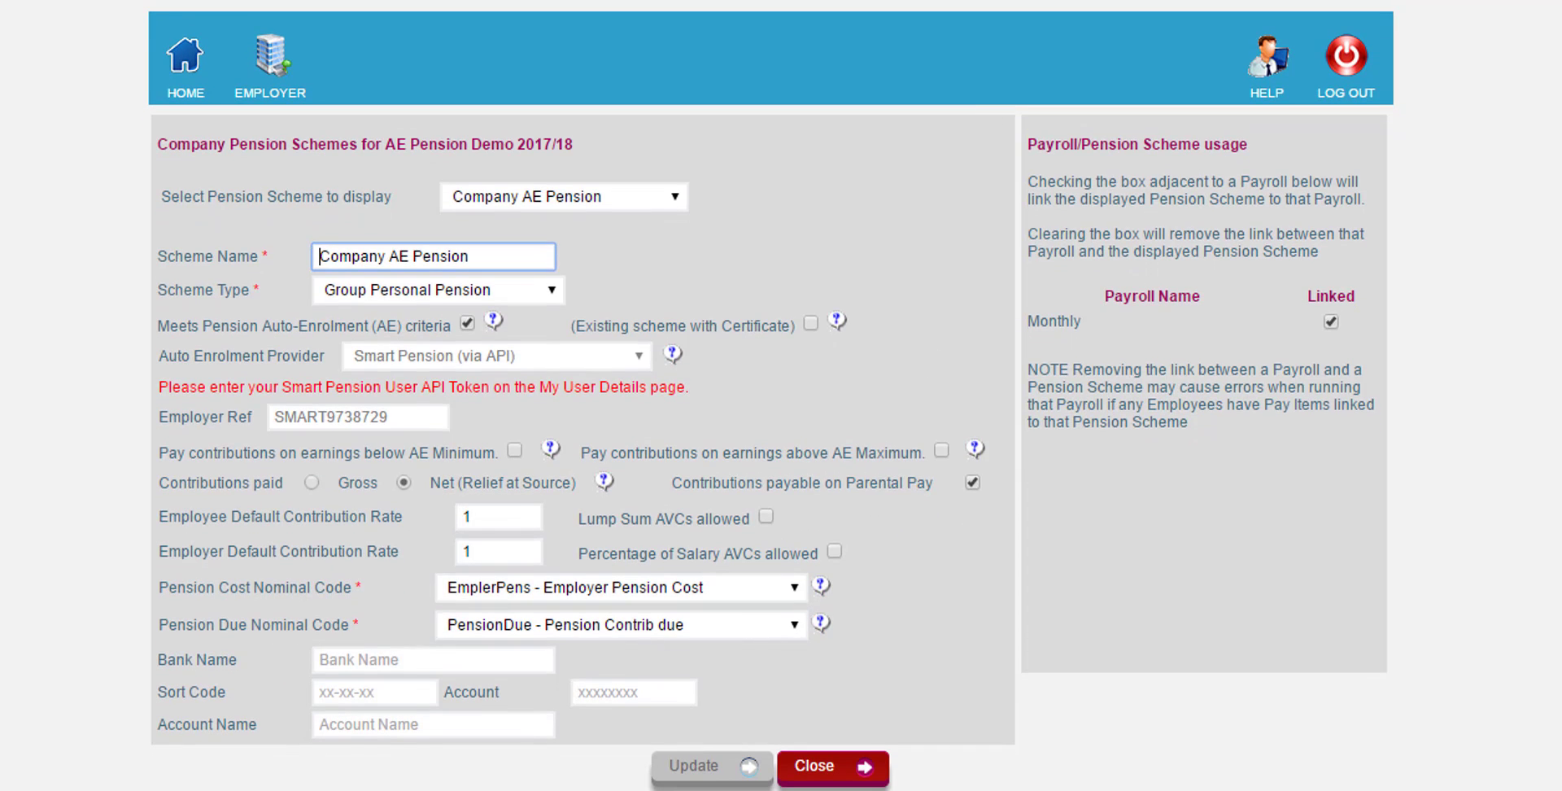
{"action": "left_click", "coordinate": [860, 772]}
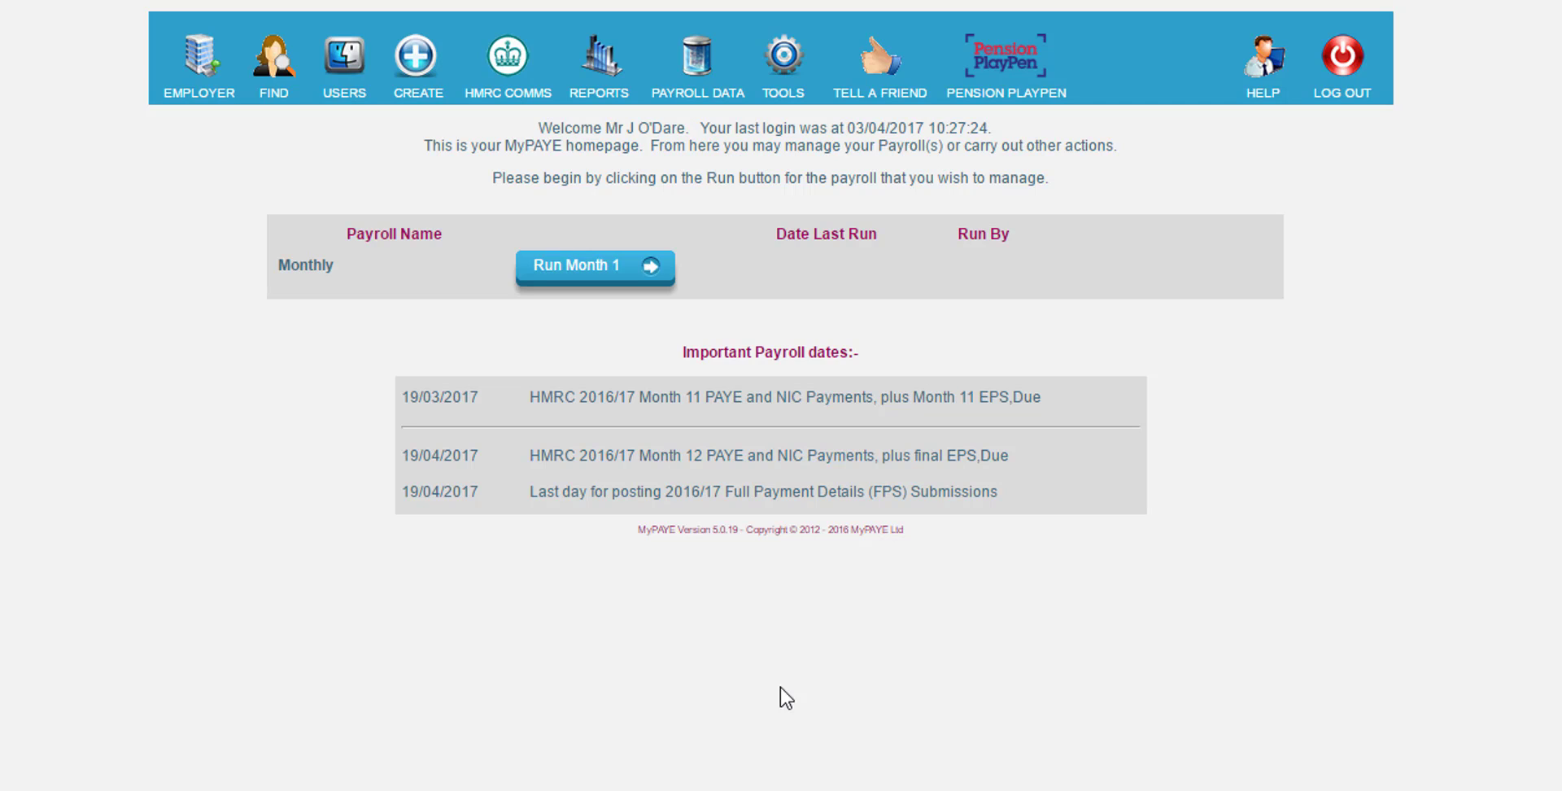
Paste the Smart Pension User API Key into the current user's own details, save them and return to the homepage.
{"action": "mouse_move", "coordinate": [345, 70]}
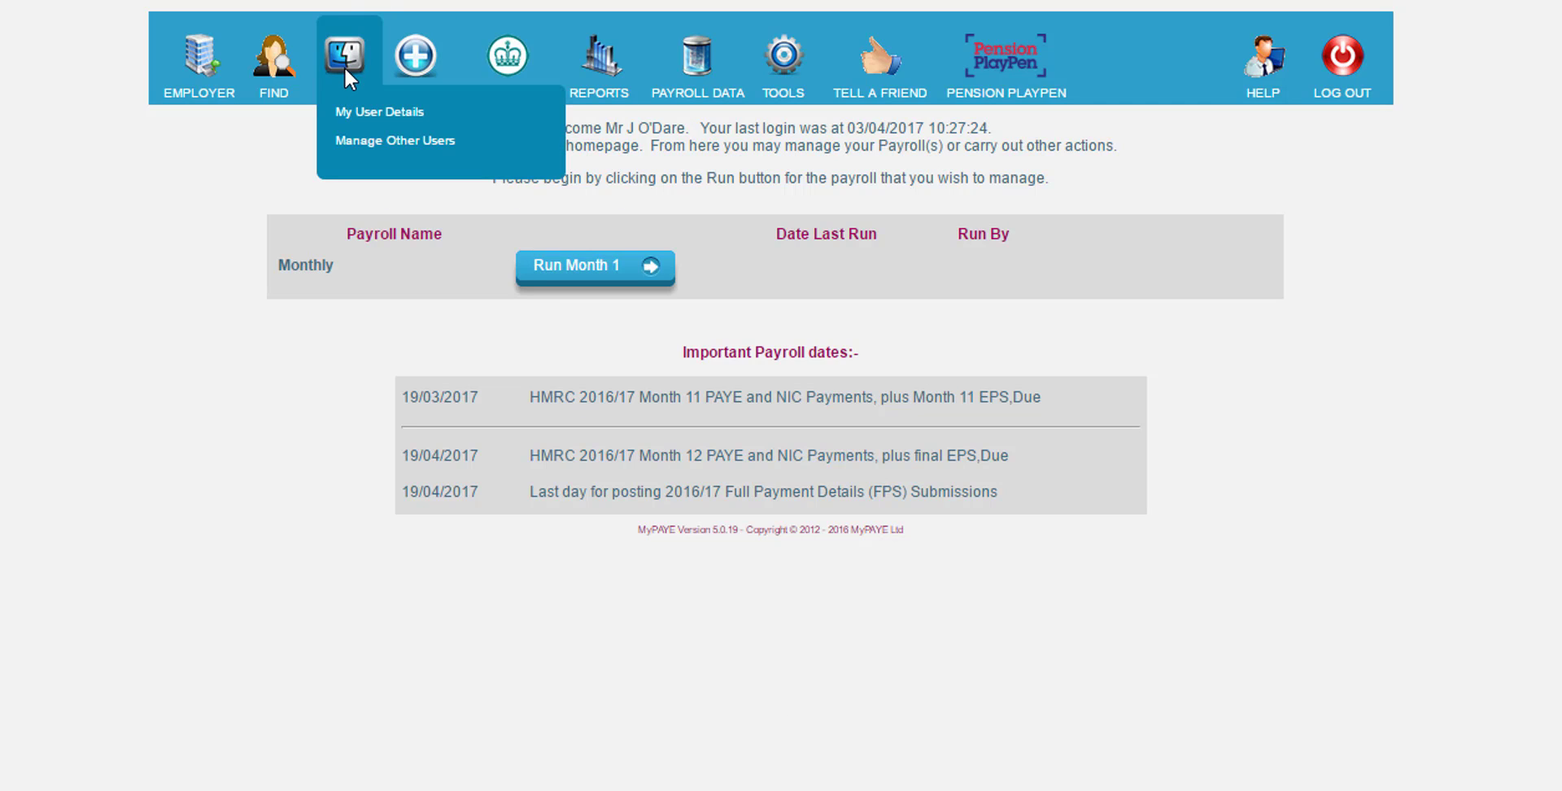
{"action": "left_click", "coordinate": [353, 113]}
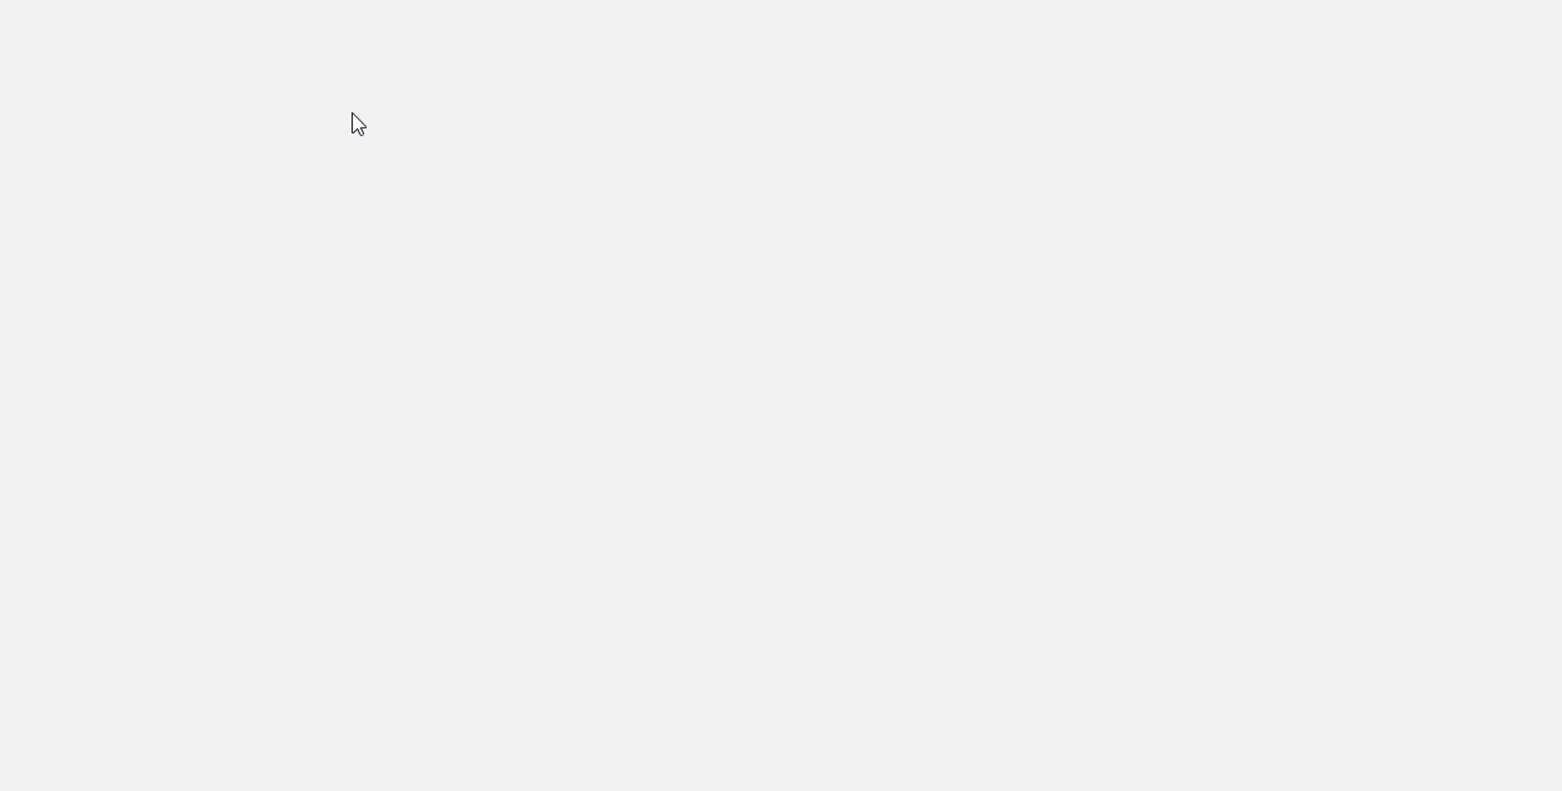
{"action": "left_click", "coordinate": [318, 422]}
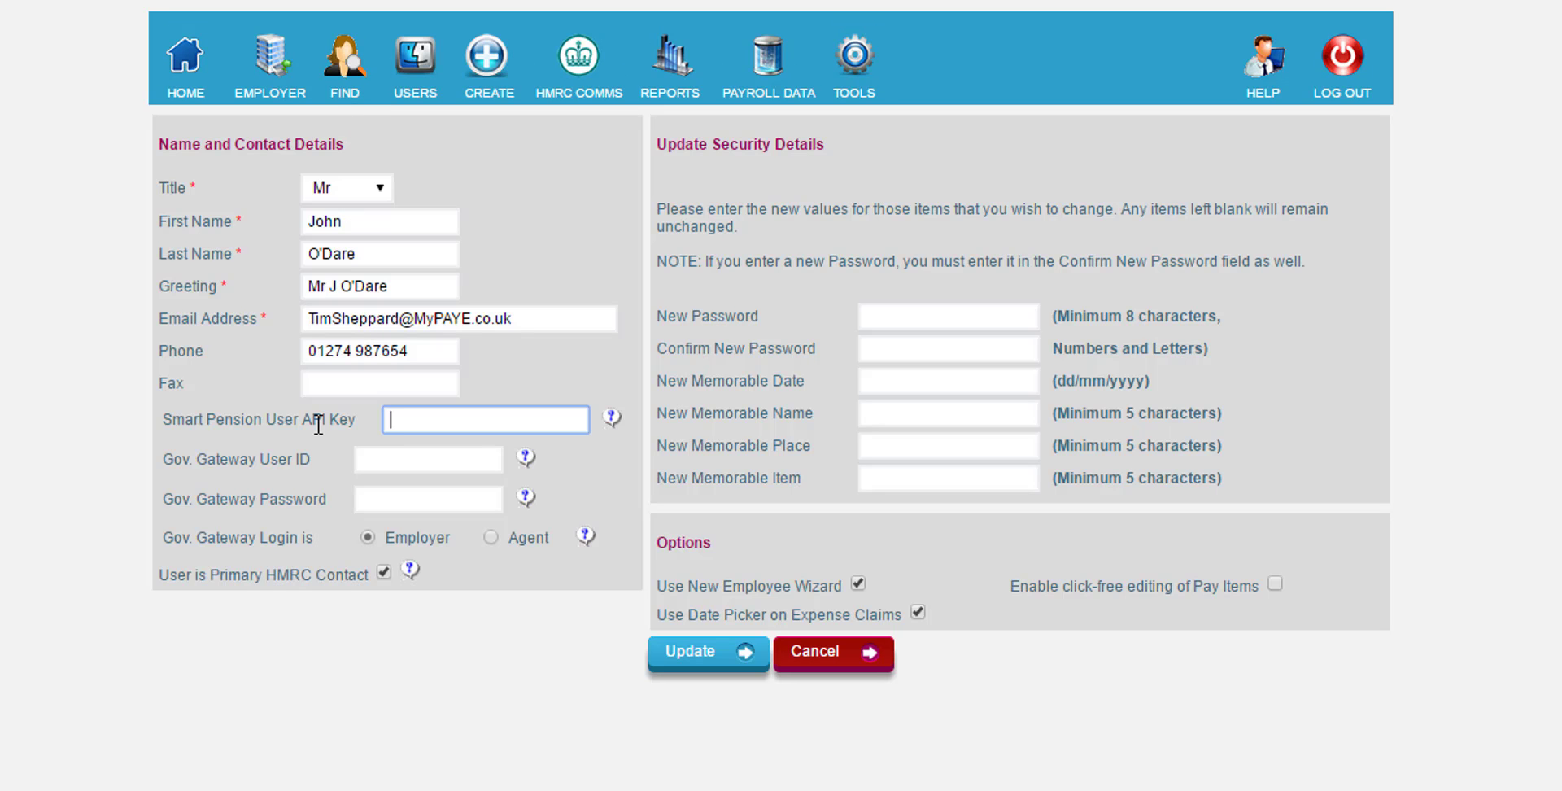
{"action": "right_click", "coordinate": [424, 410]}
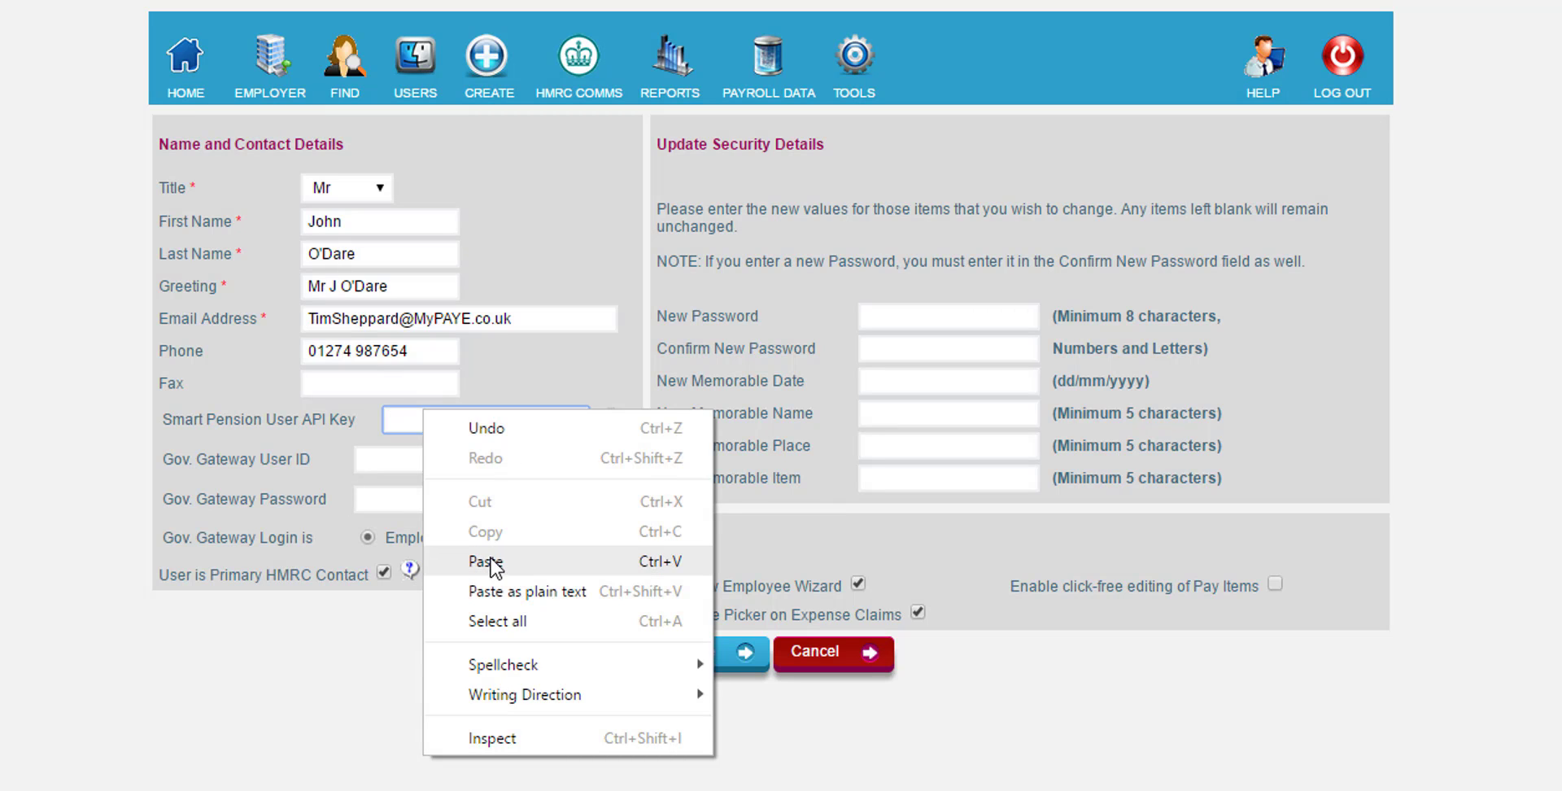
{"action": "left_click", "coordinate": [492, 563]}
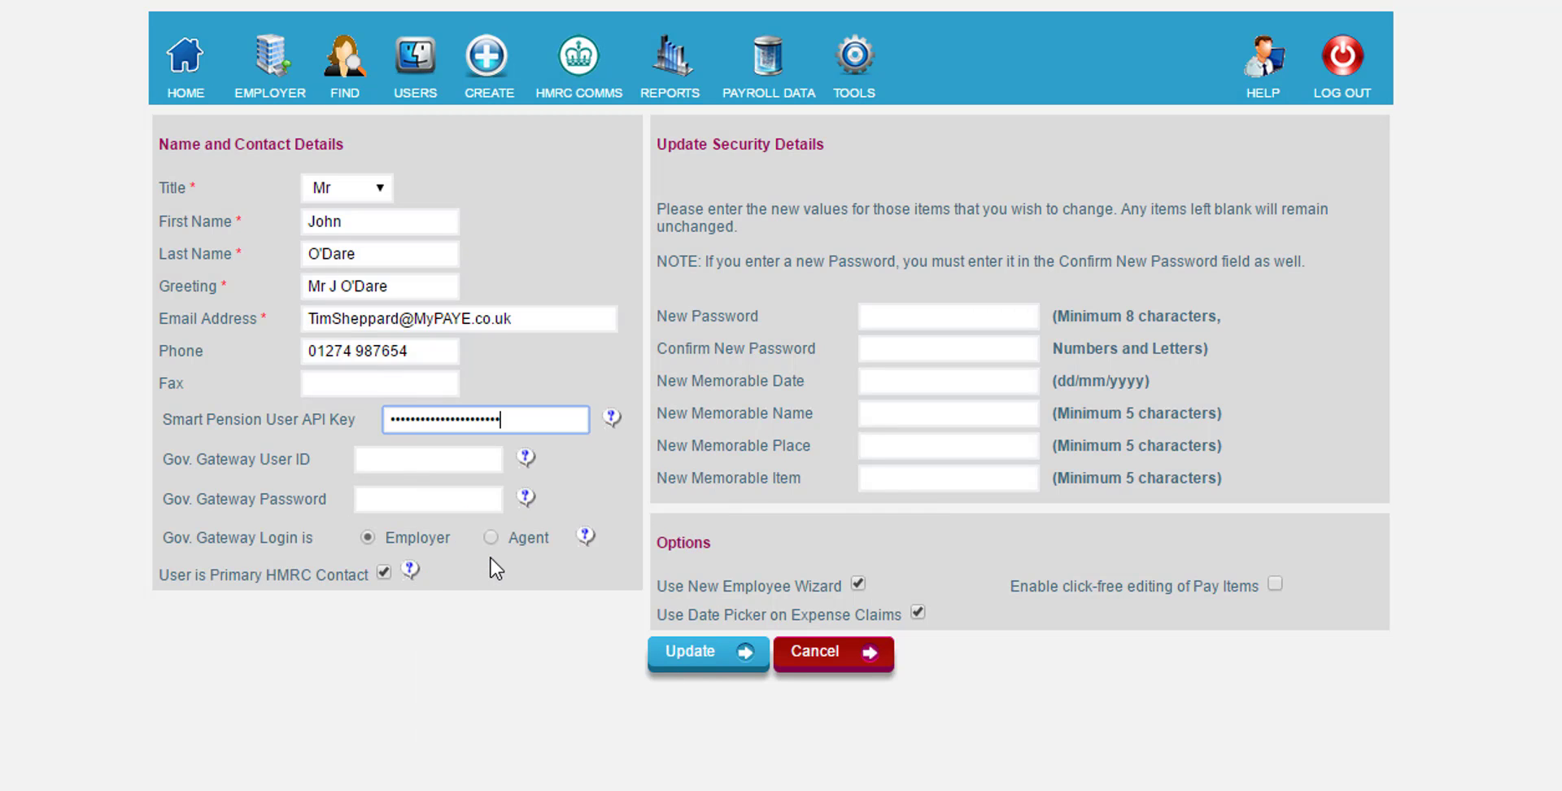
{"action": "left_click", "coordinate": [714, 655]}
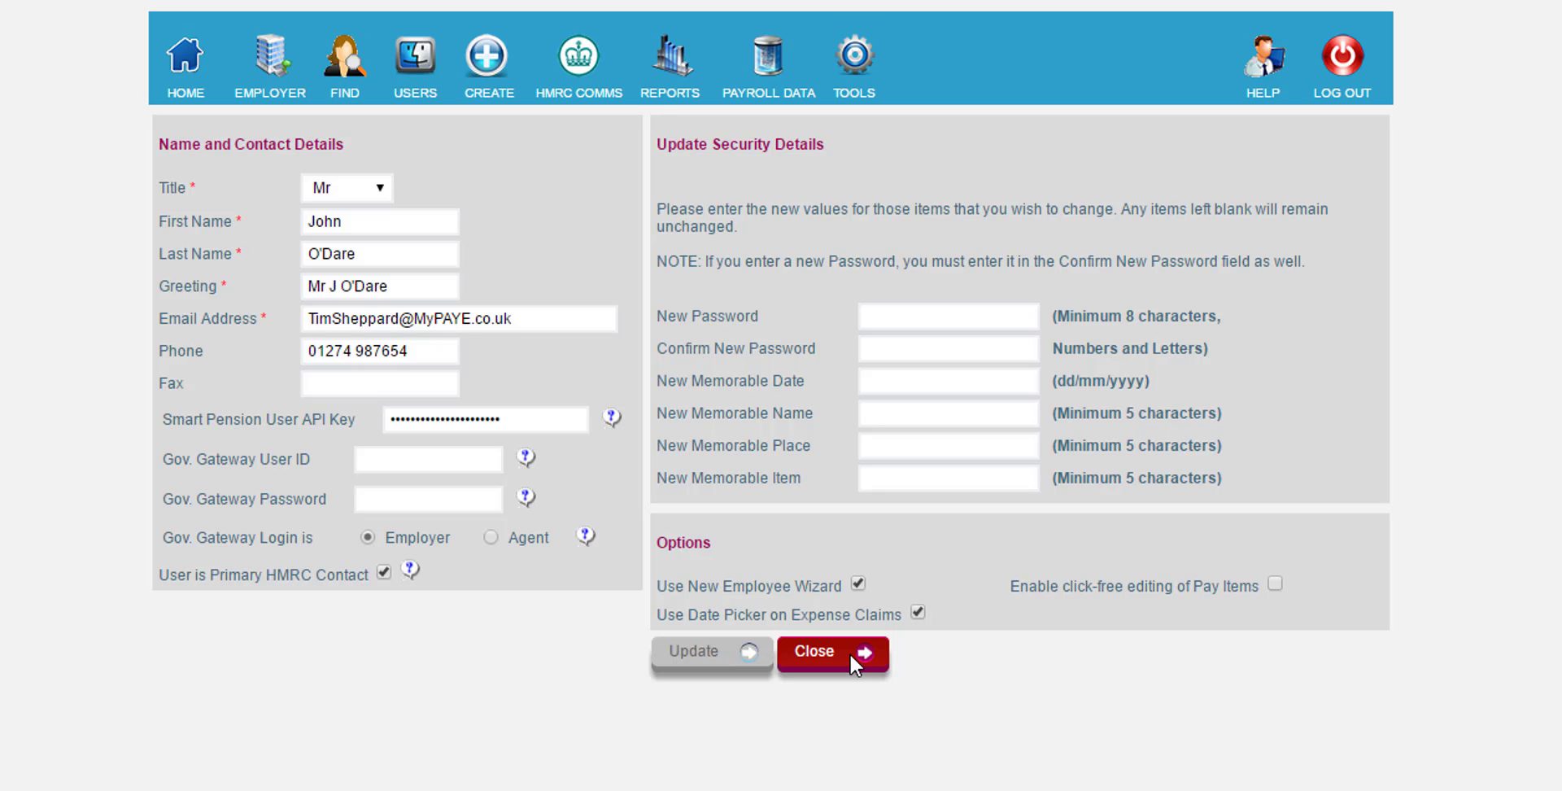
{"action": "left_click", "coordinate": [853, 663]}
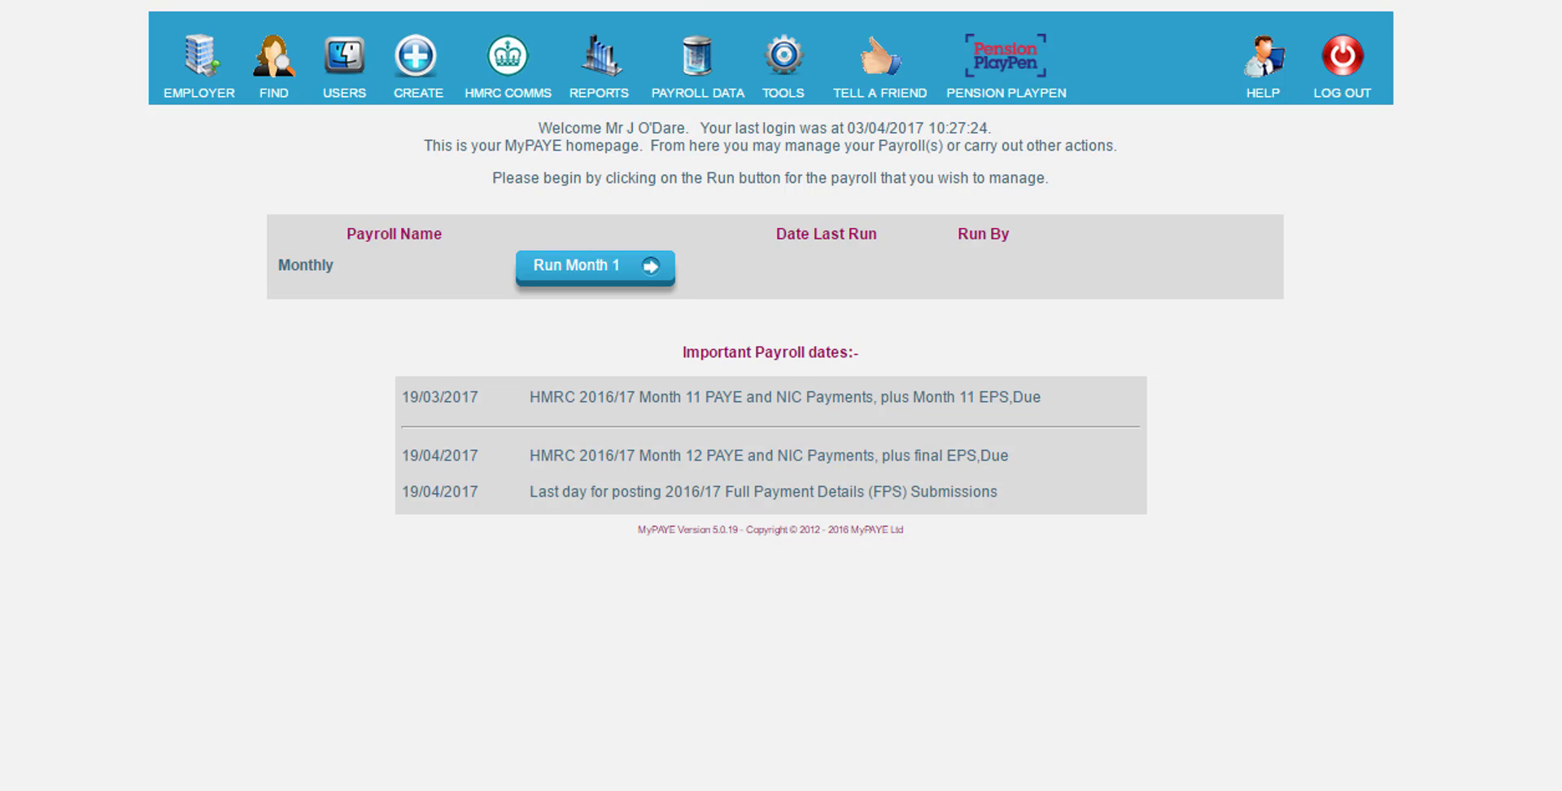
In the employer's payroll options, set the Monthly payroll's Auto Enrolment Pay Period Start to 01/04/2017.
{"action": "mouse_move", "coordinate": [200, 57]}
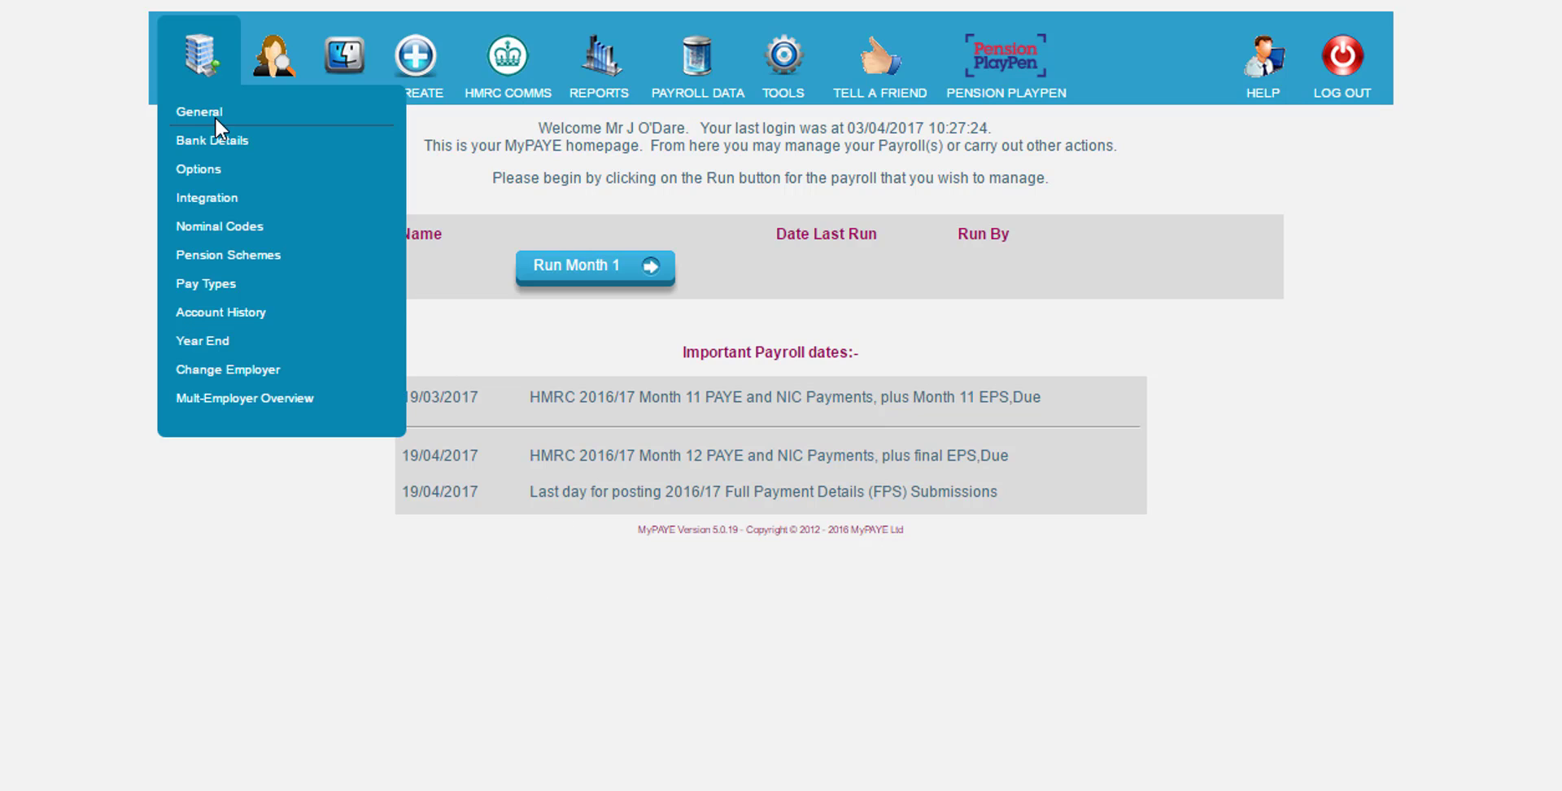
{"action": "left_click", "coordinate": [193, 171]}
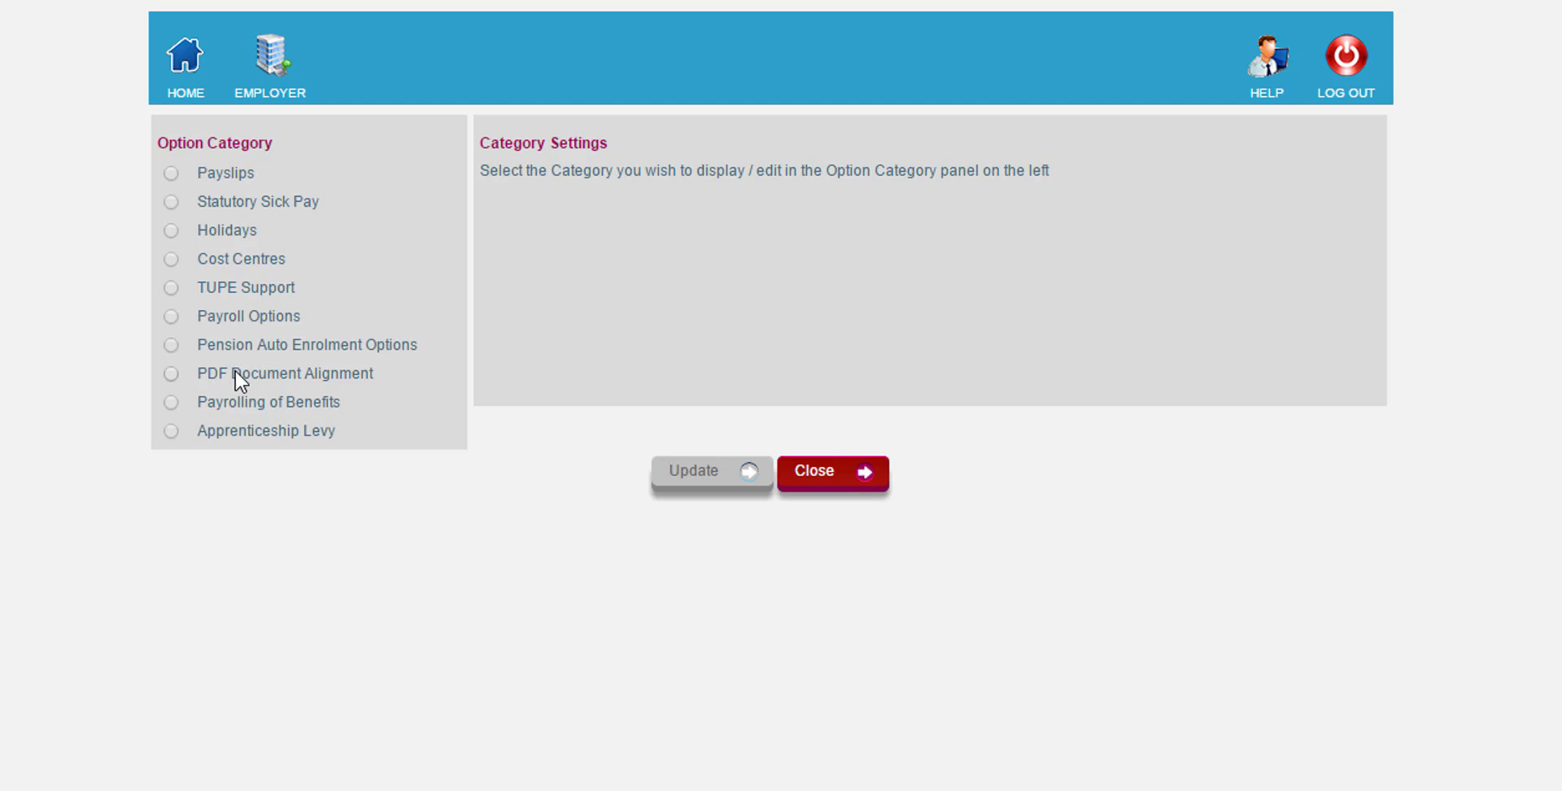
{"action": "left_click", "coordinate": [267, 317]}
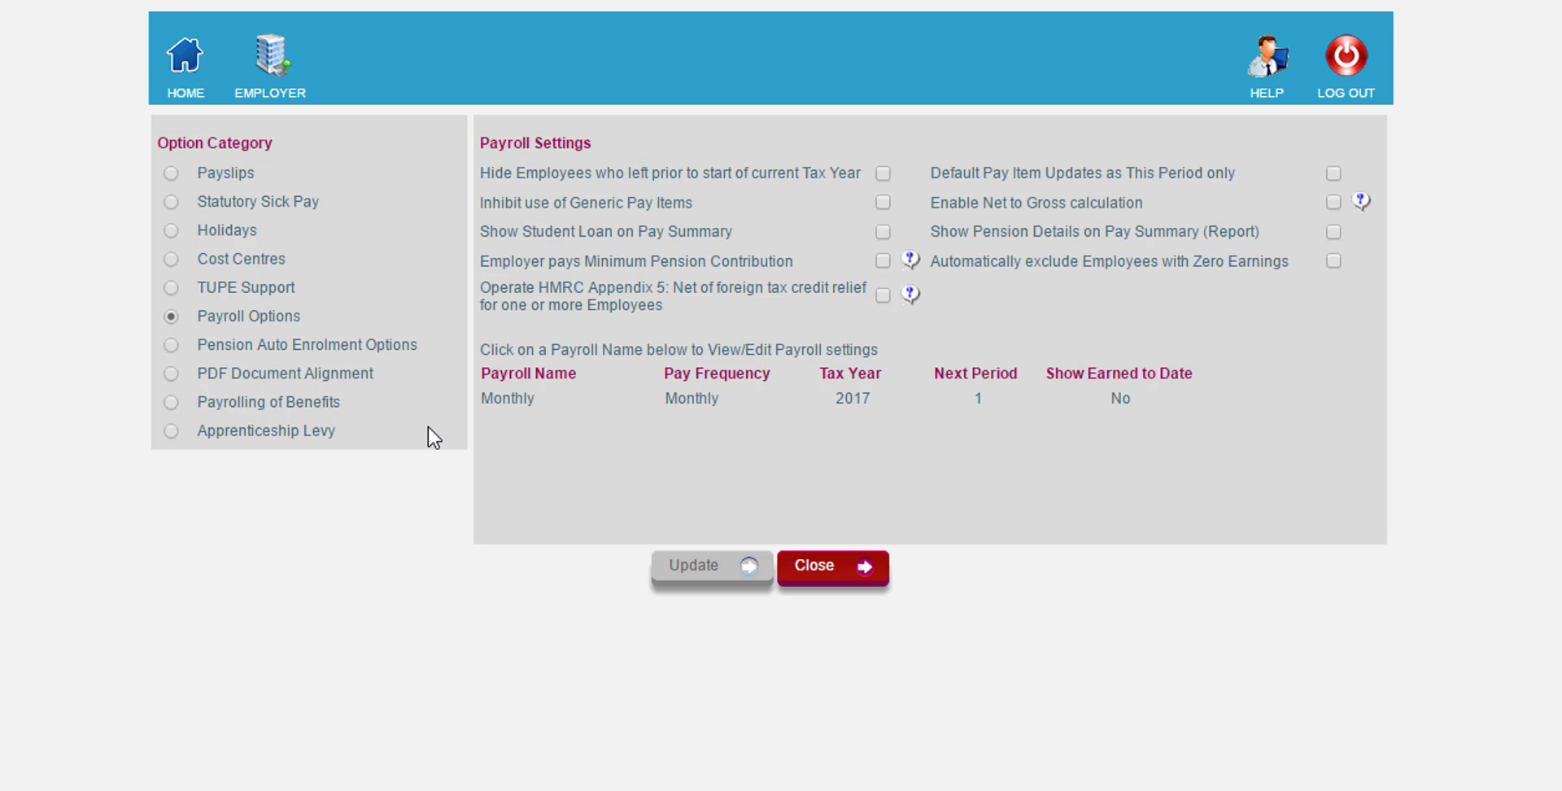
{"action": "left_click", "coordinate": [513, 396]}
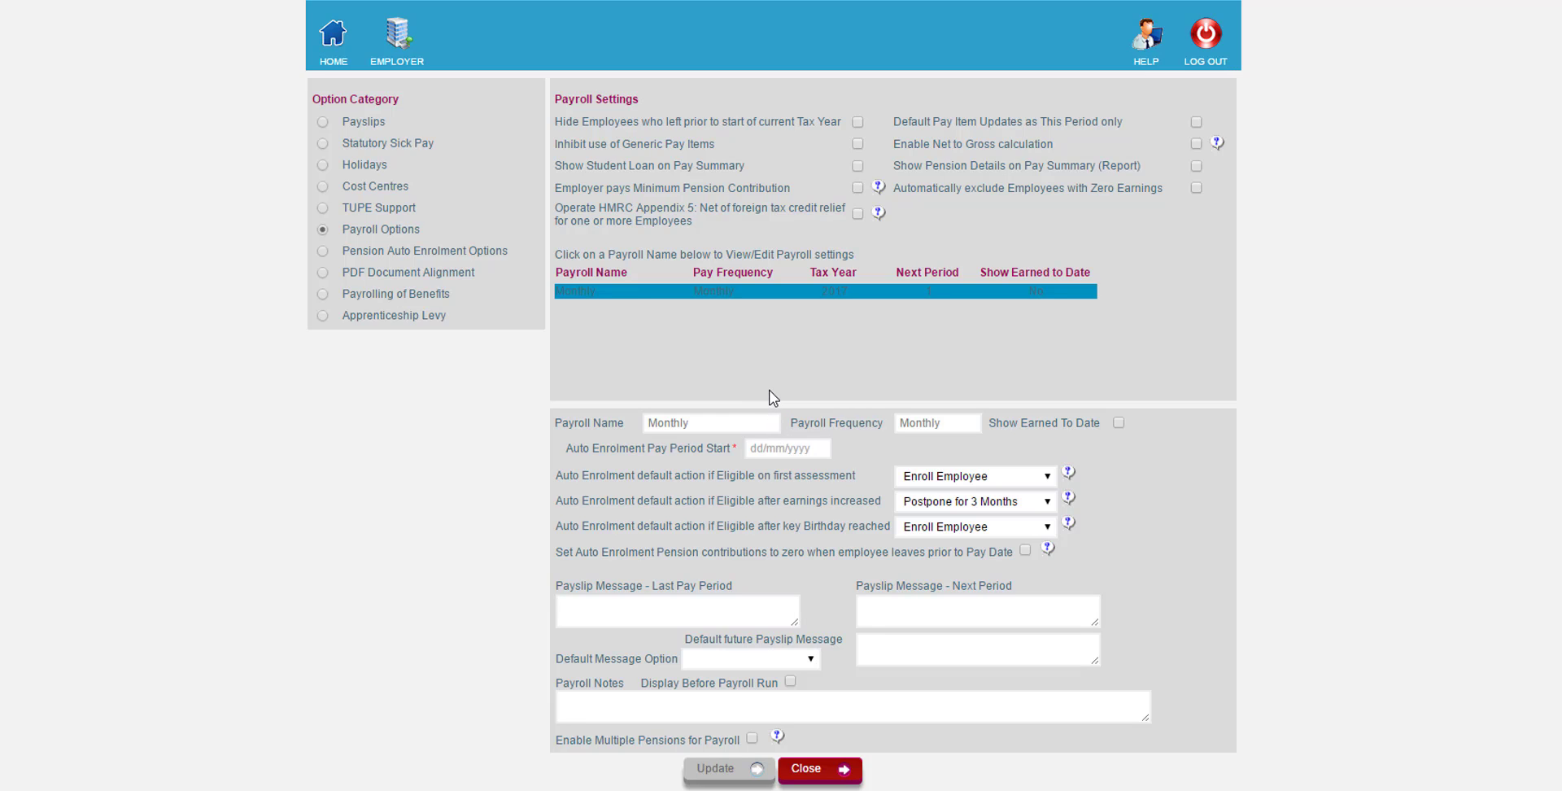
{"action": "left_click", "coordinate": [769, 449]}
{"action": "type", "text": "01/04/2017"}
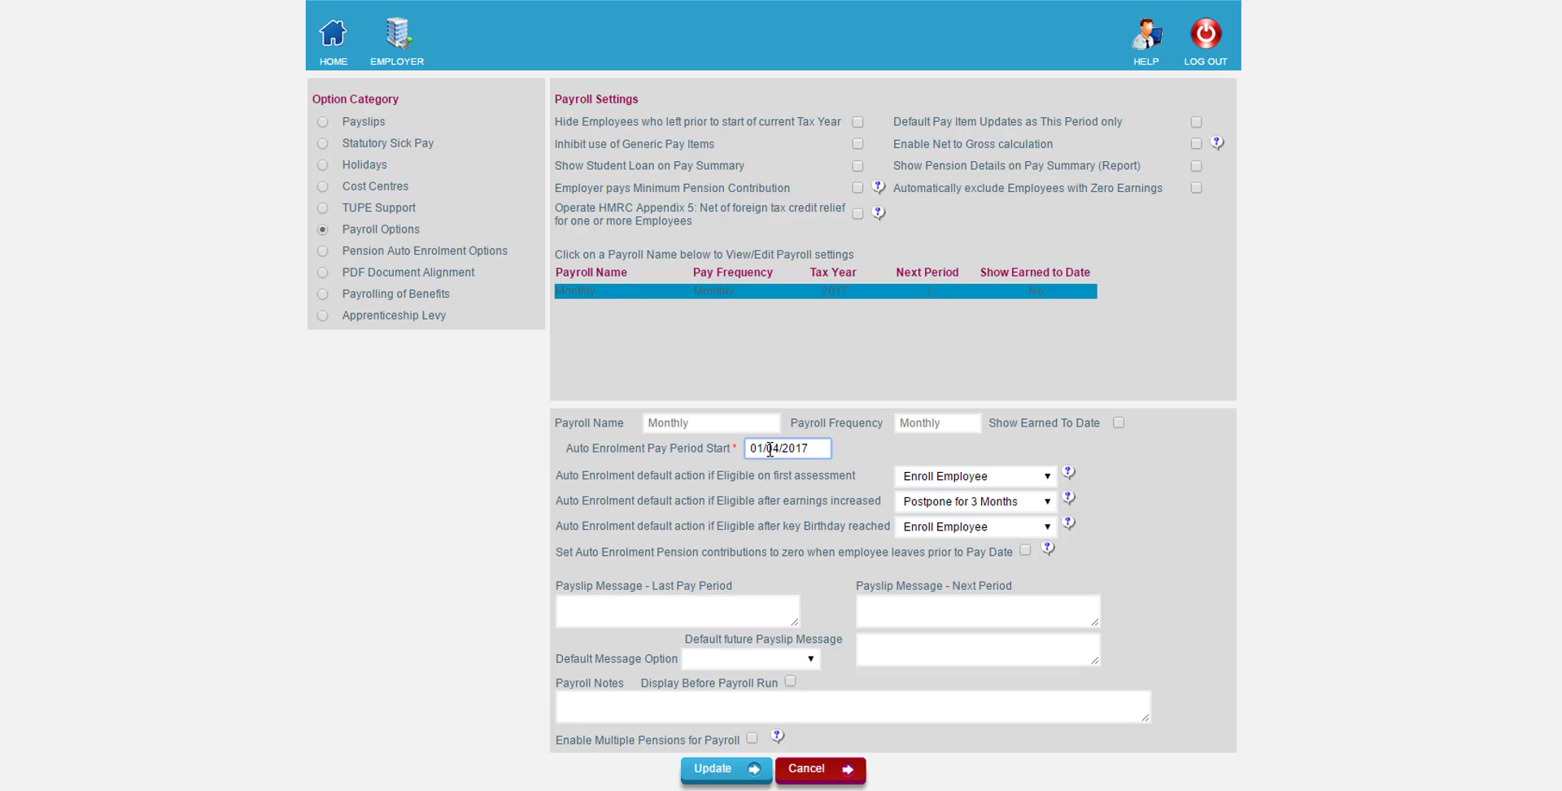
Keep Enroll Employee for first assessment, set pension contributions to zero when an employee leaves prior to Pay Date, save and close the options.
{"action": "left_click", "coordinate": [1047, 480]}
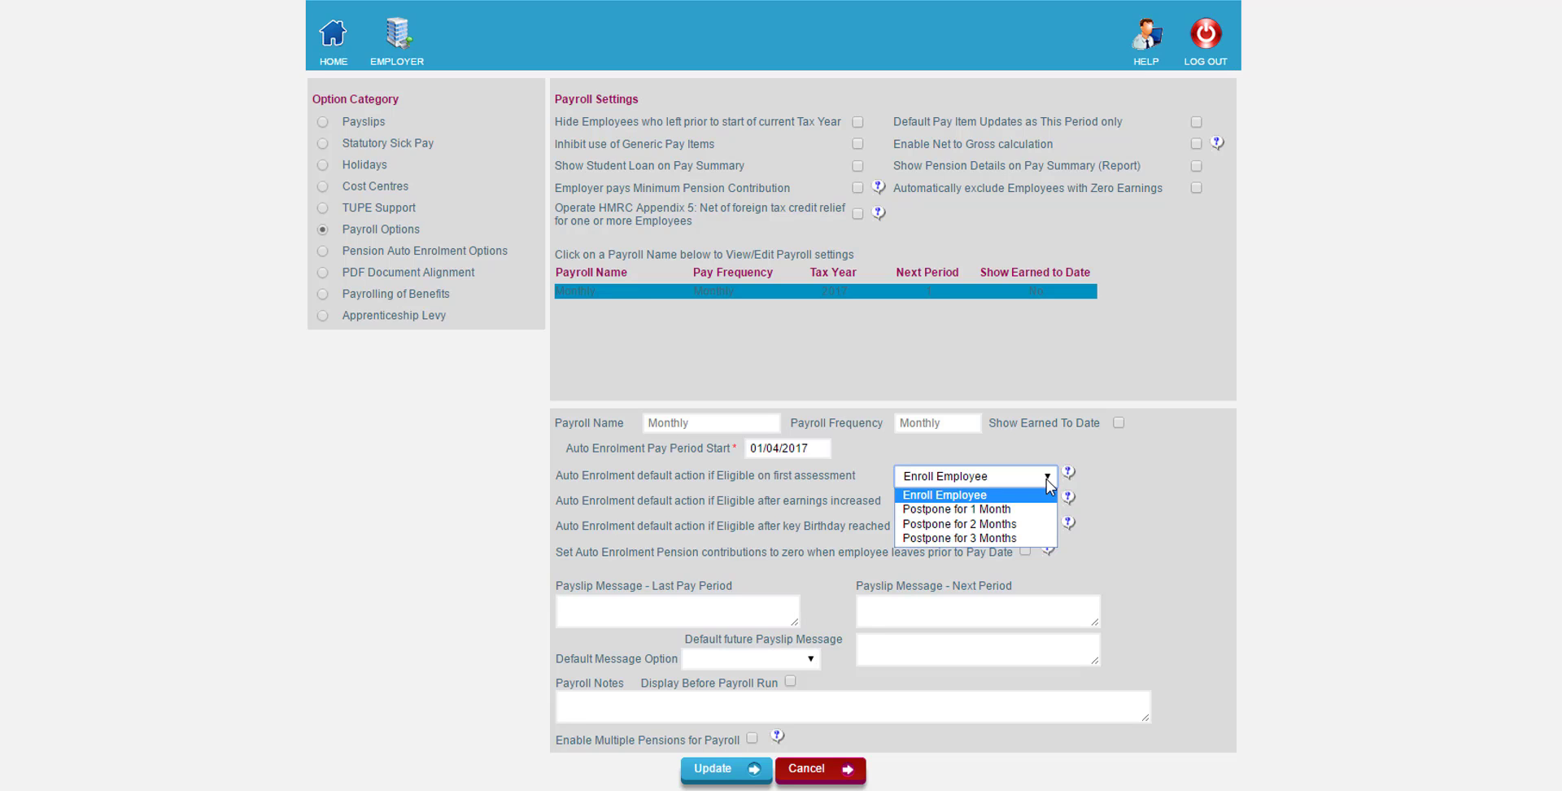
{"action": "left_click", "coordinate": [1048, 485]}
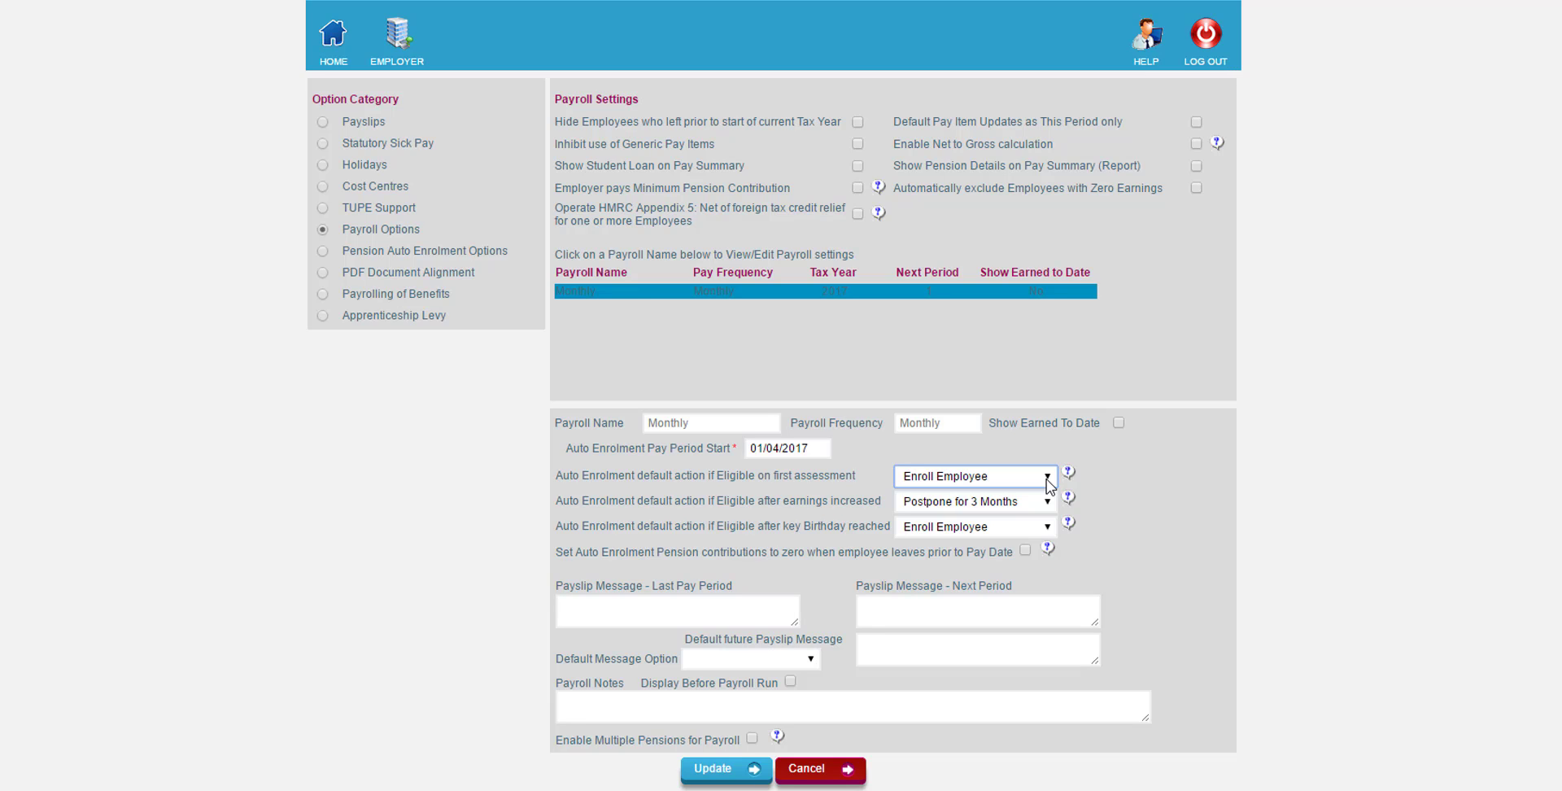
{"action": "left_click", "coordinate": [1027, 551]}
{"action": "left_click", "coordinate": [755, 771]}
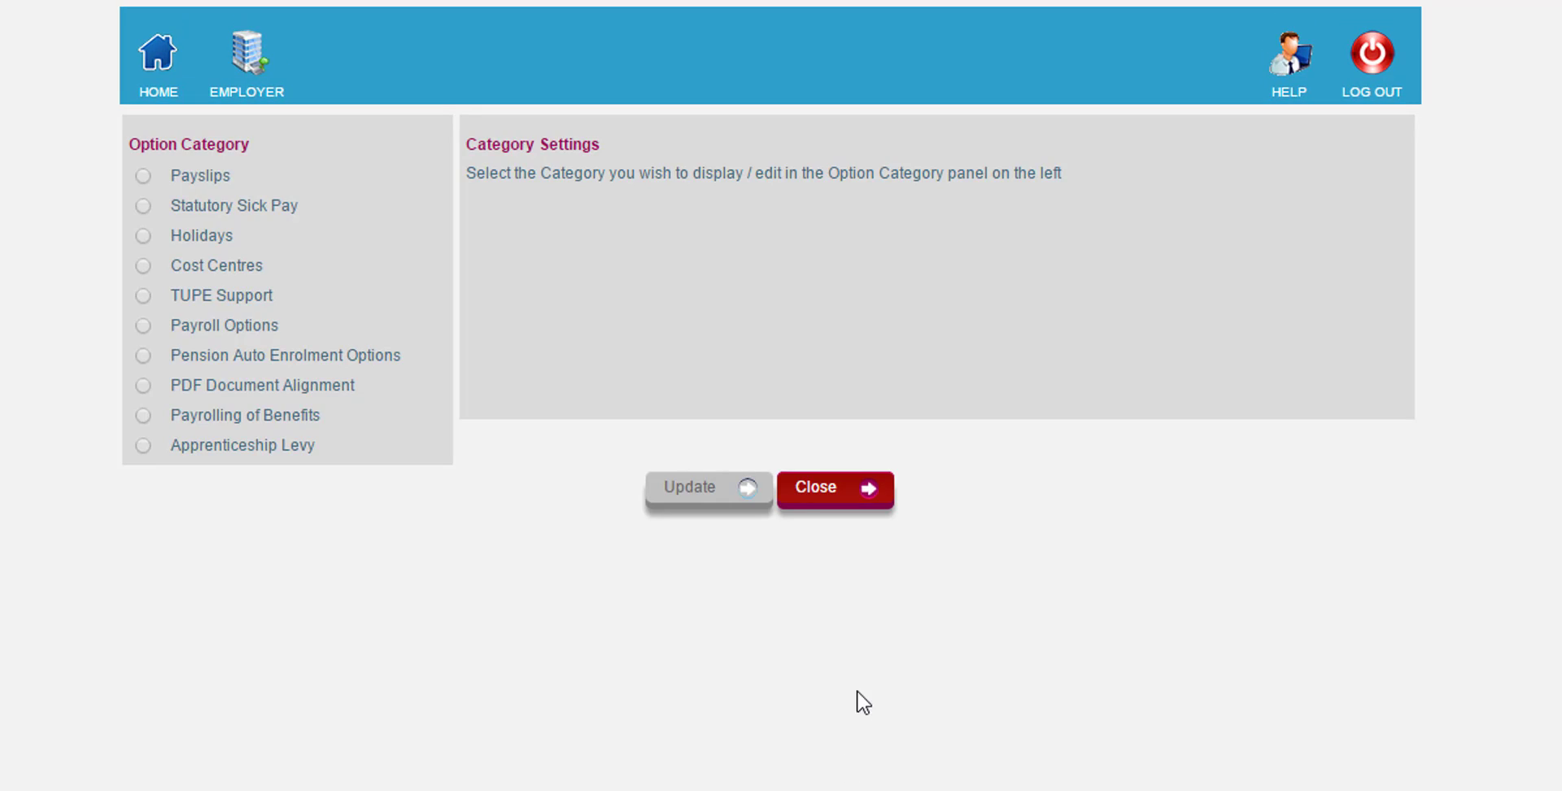
{"action": "left_click", "coordinate": [838, 486]}
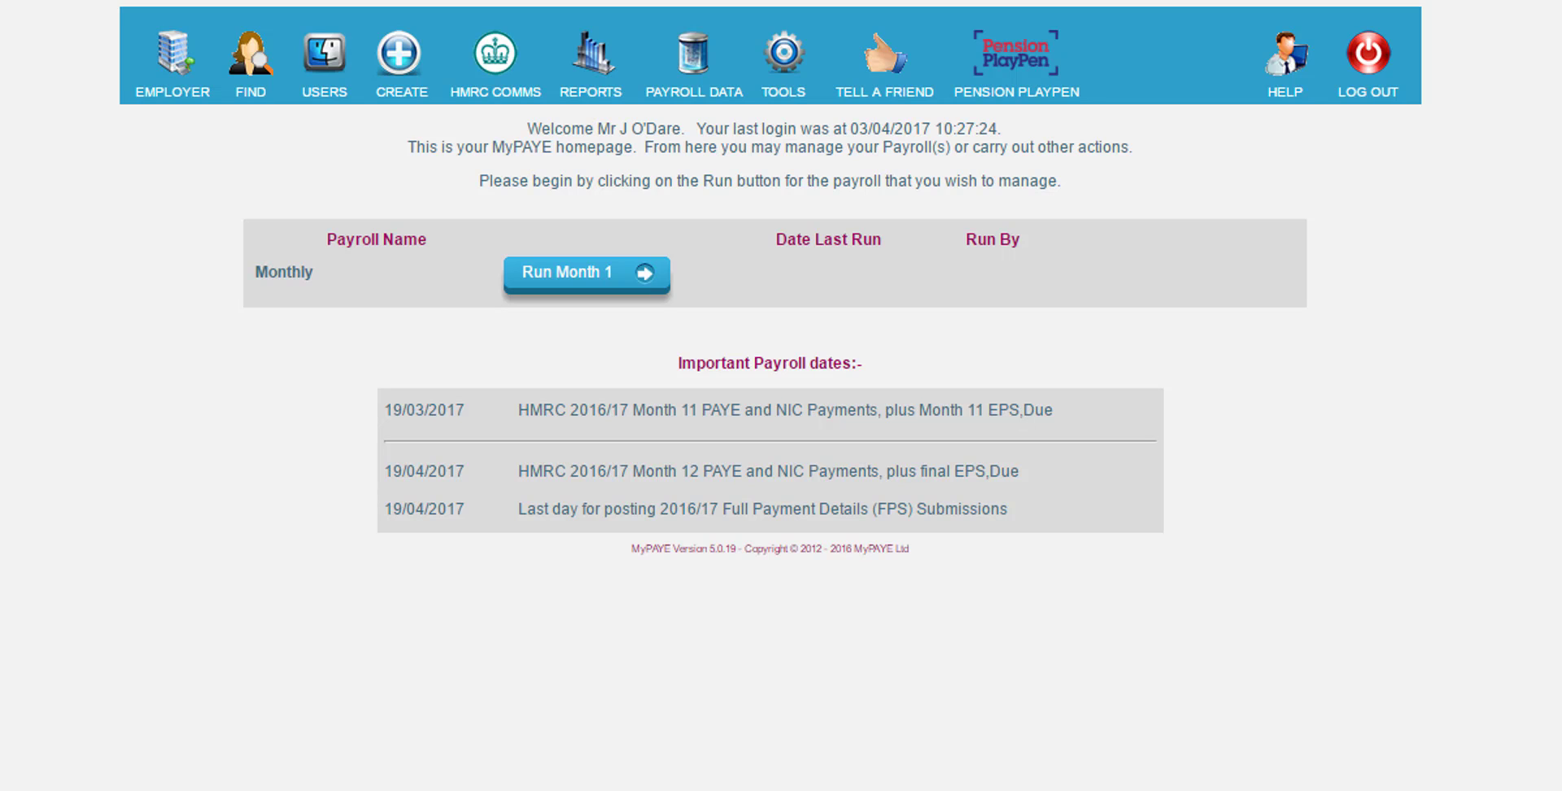
Review the pension auto enrolment settings of the Call out earnings pay type, save it and close the pay types.
{"action": "mouse_move", "coordinate": [183, 49]}
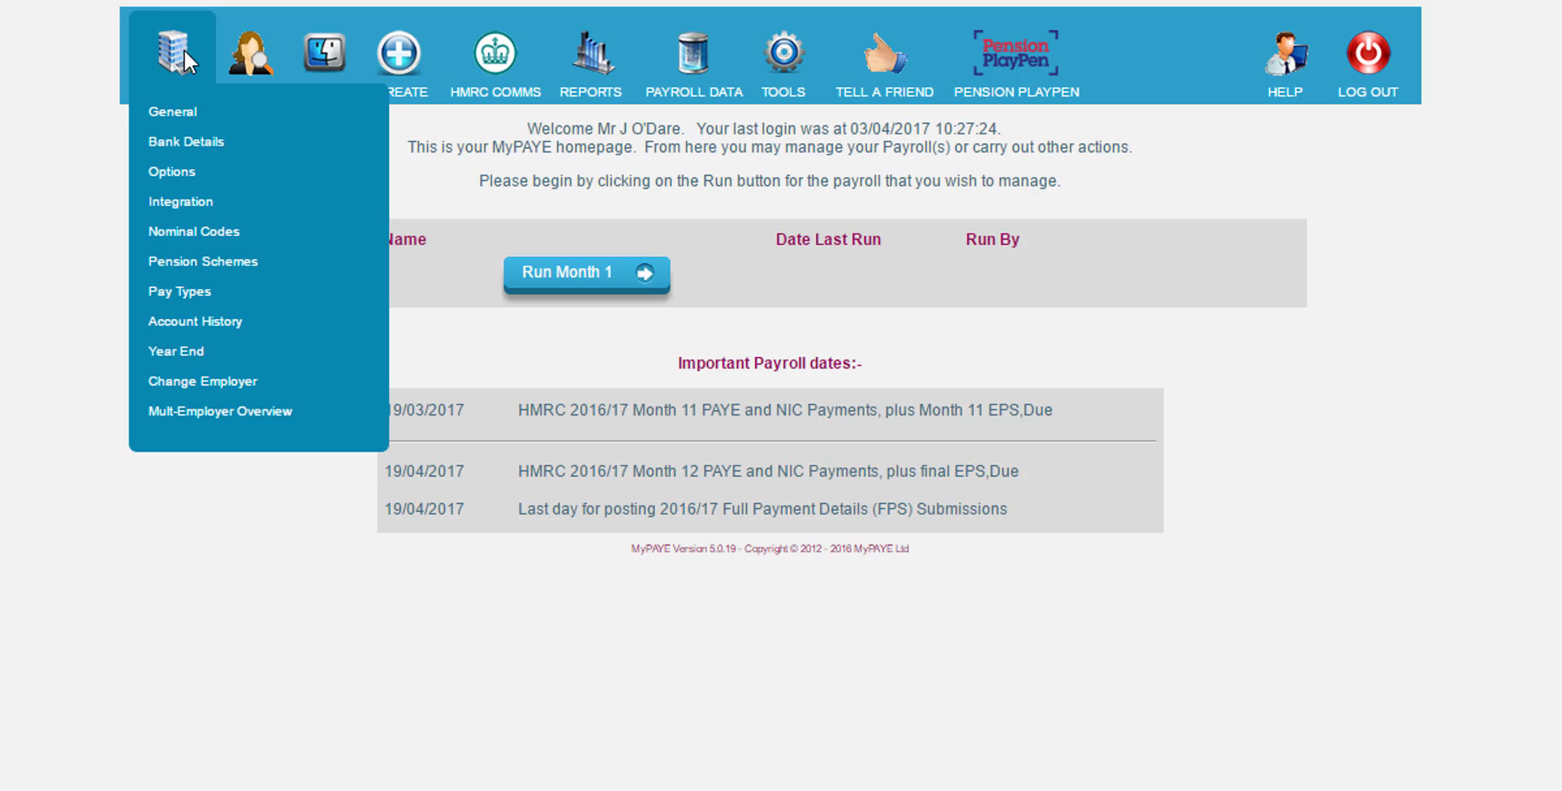
{"action": "left_click", "coordinate": [192, 291]}
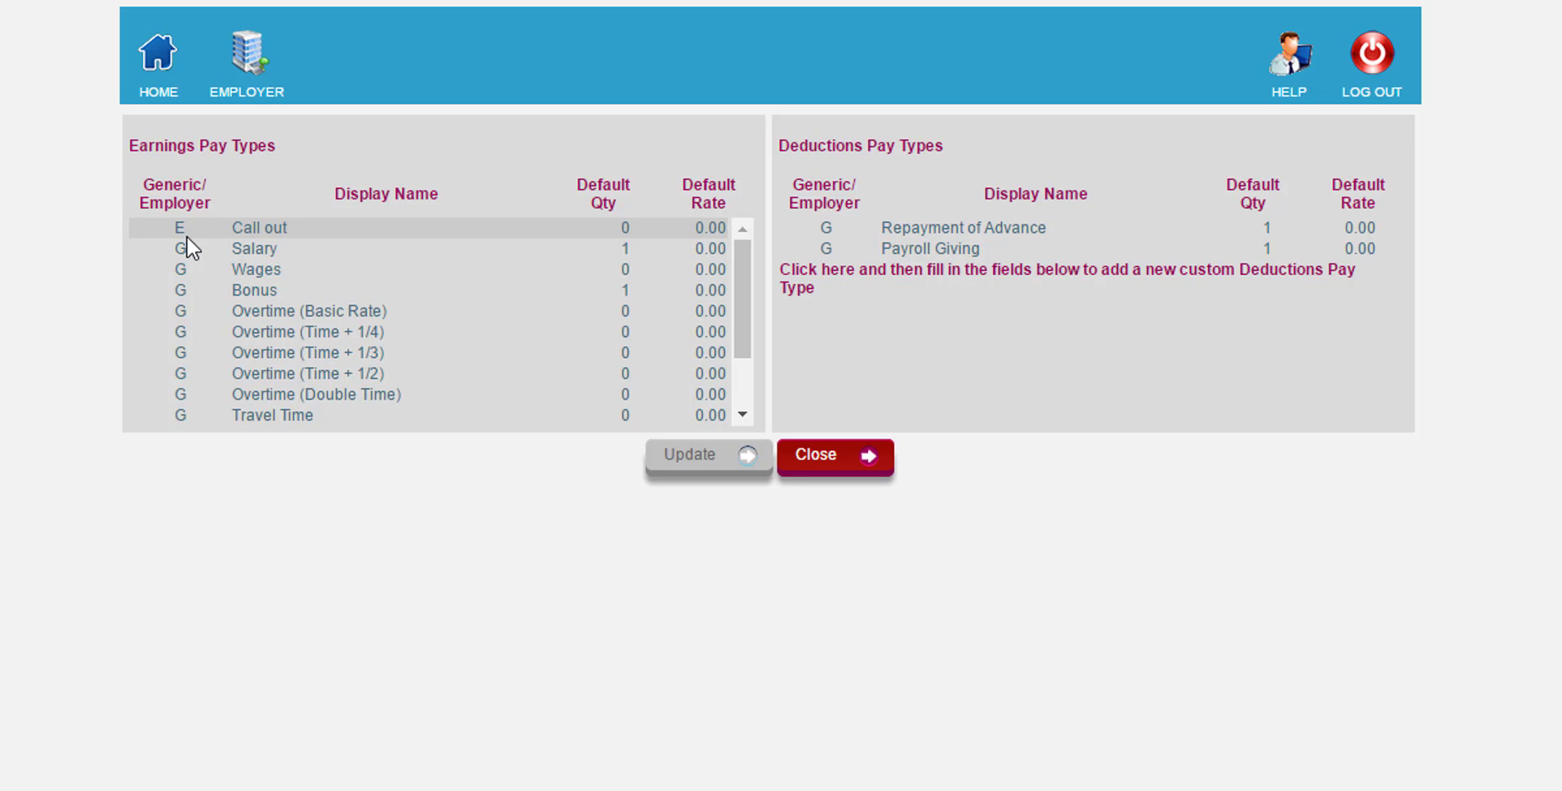
{"action": "left_click", "coordinate": [187, 236]}
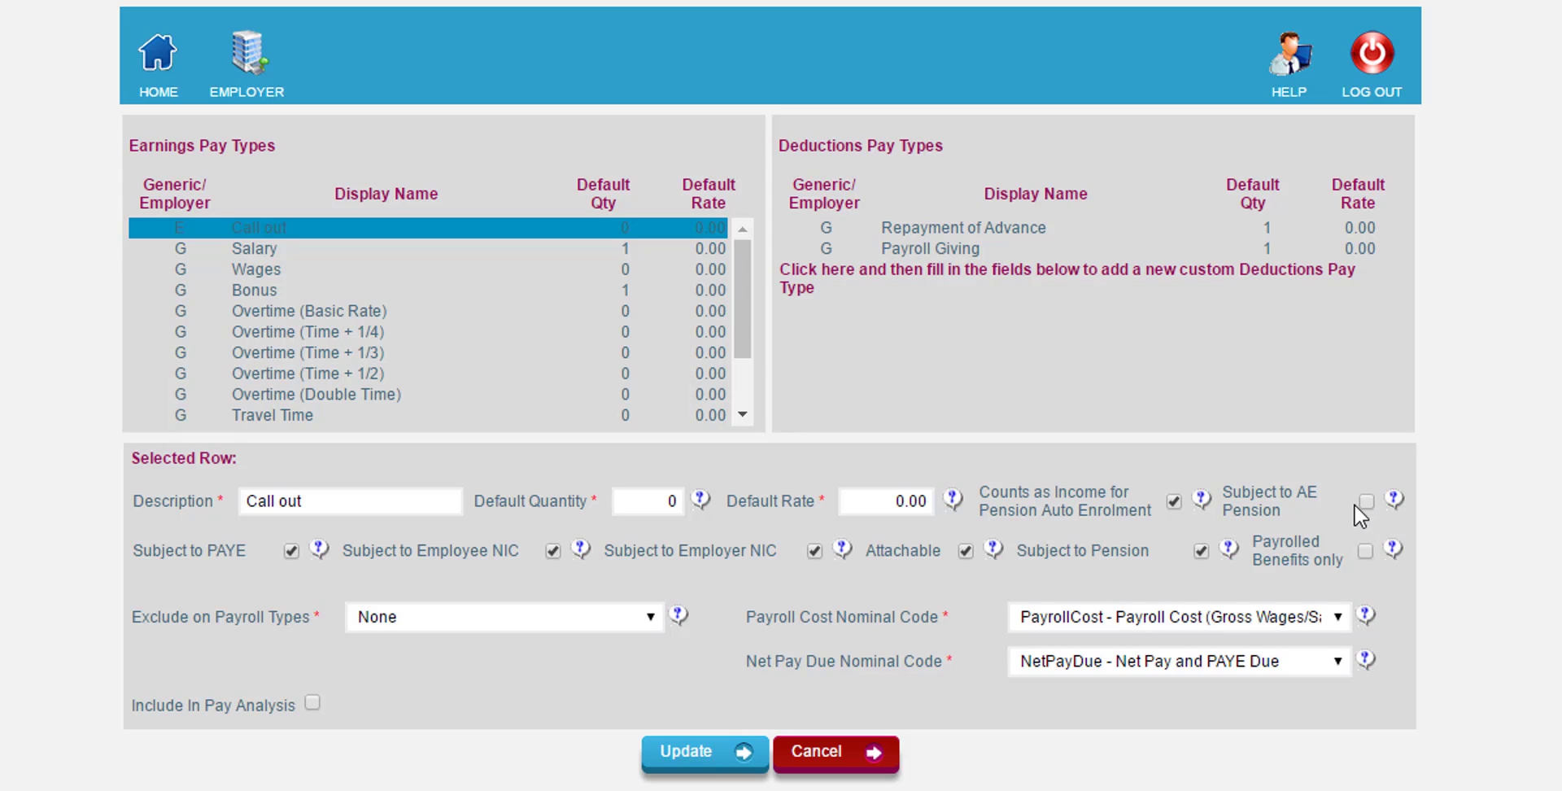
{"action": "left_click", "coordinate": [714, 753]}
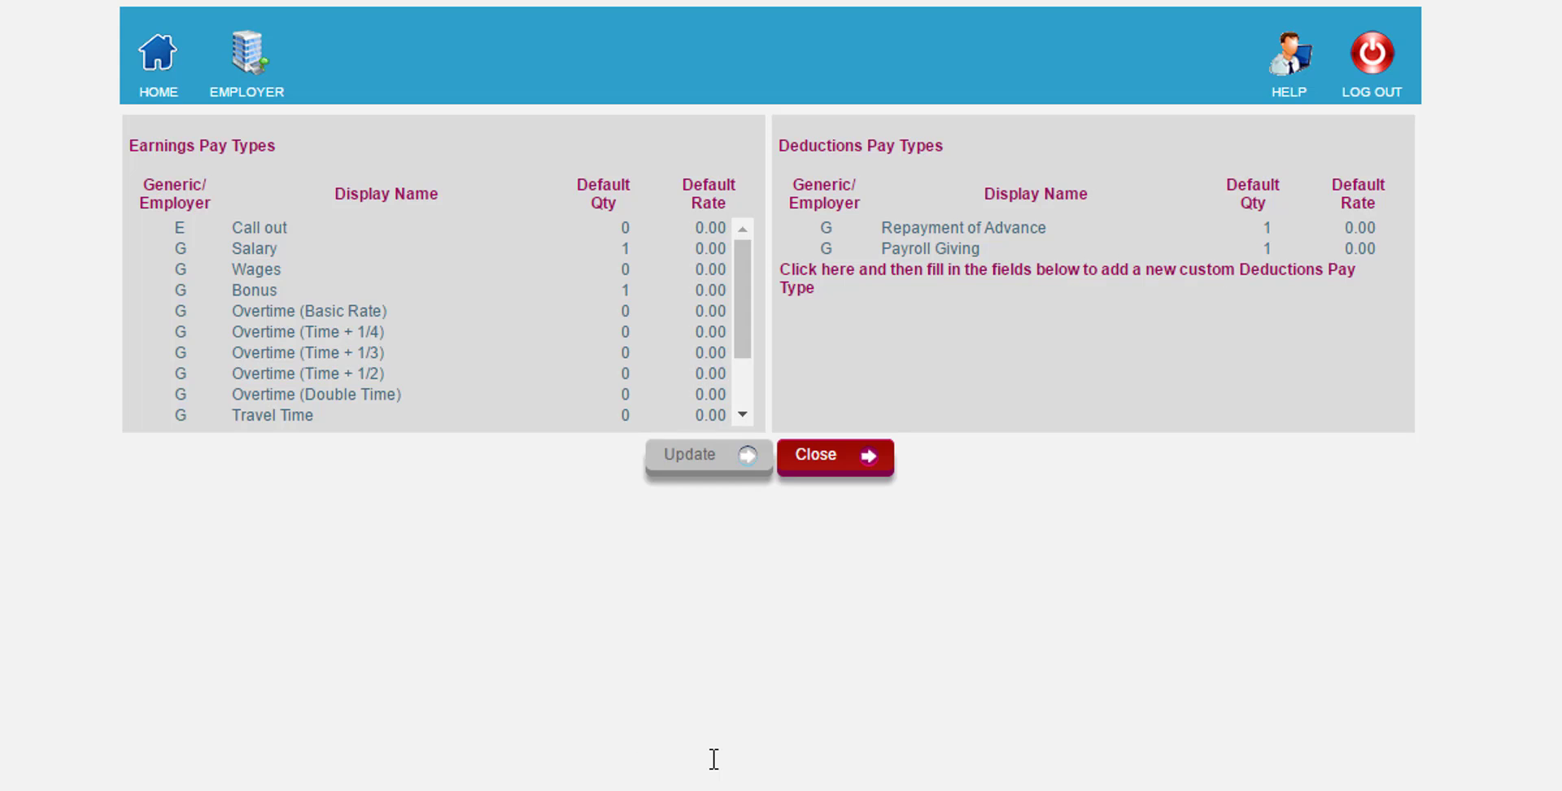
{"action": "left_click", "coordinate": [846, 448]}
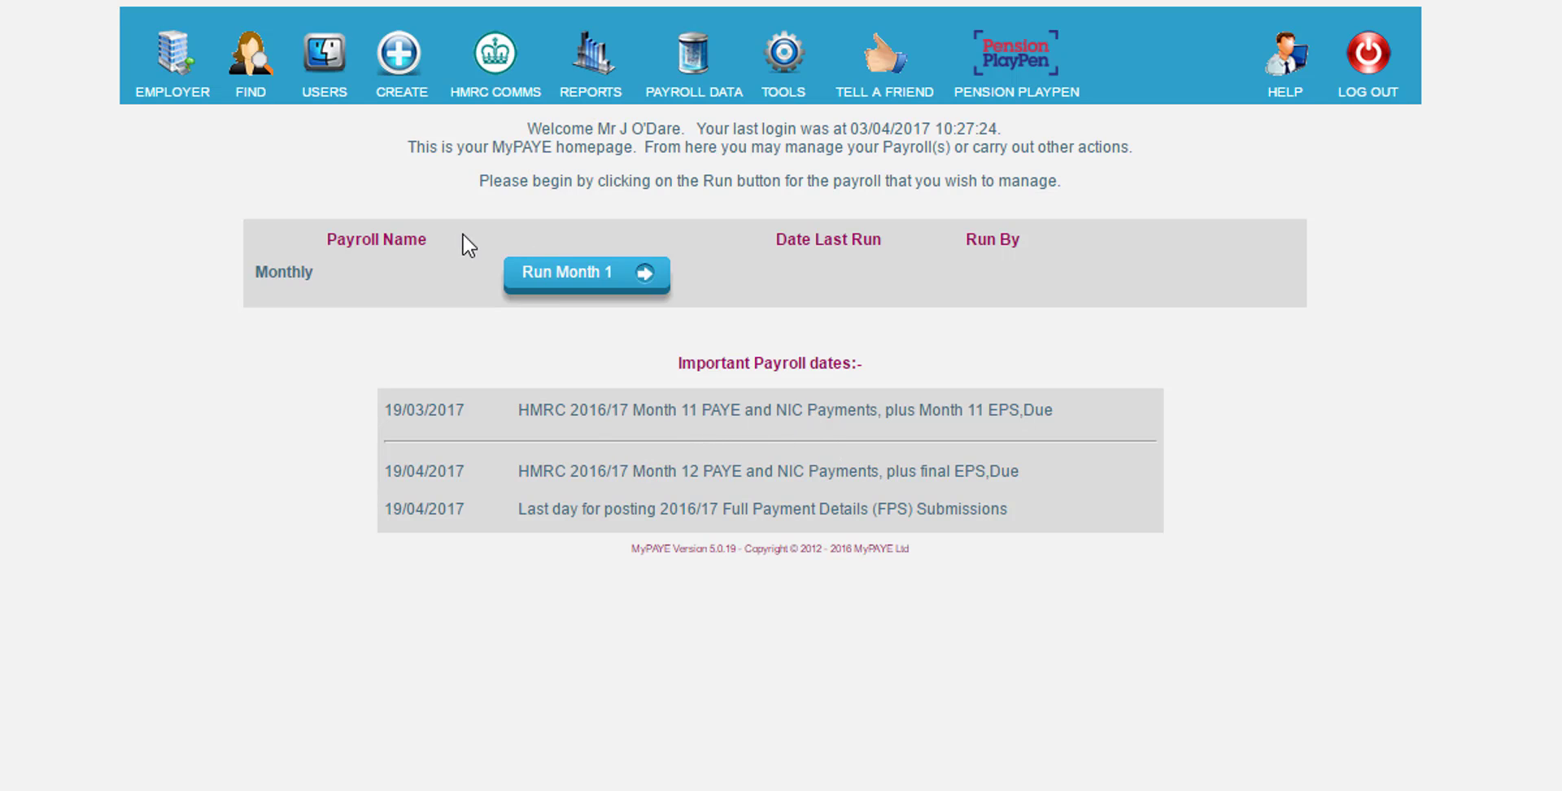
Assess the Monthly payroll's Month 1 employees for pension auto enrolment using the pay date 30/04/2017.
{"action": "left_click", "coordinate": [585, 270]}
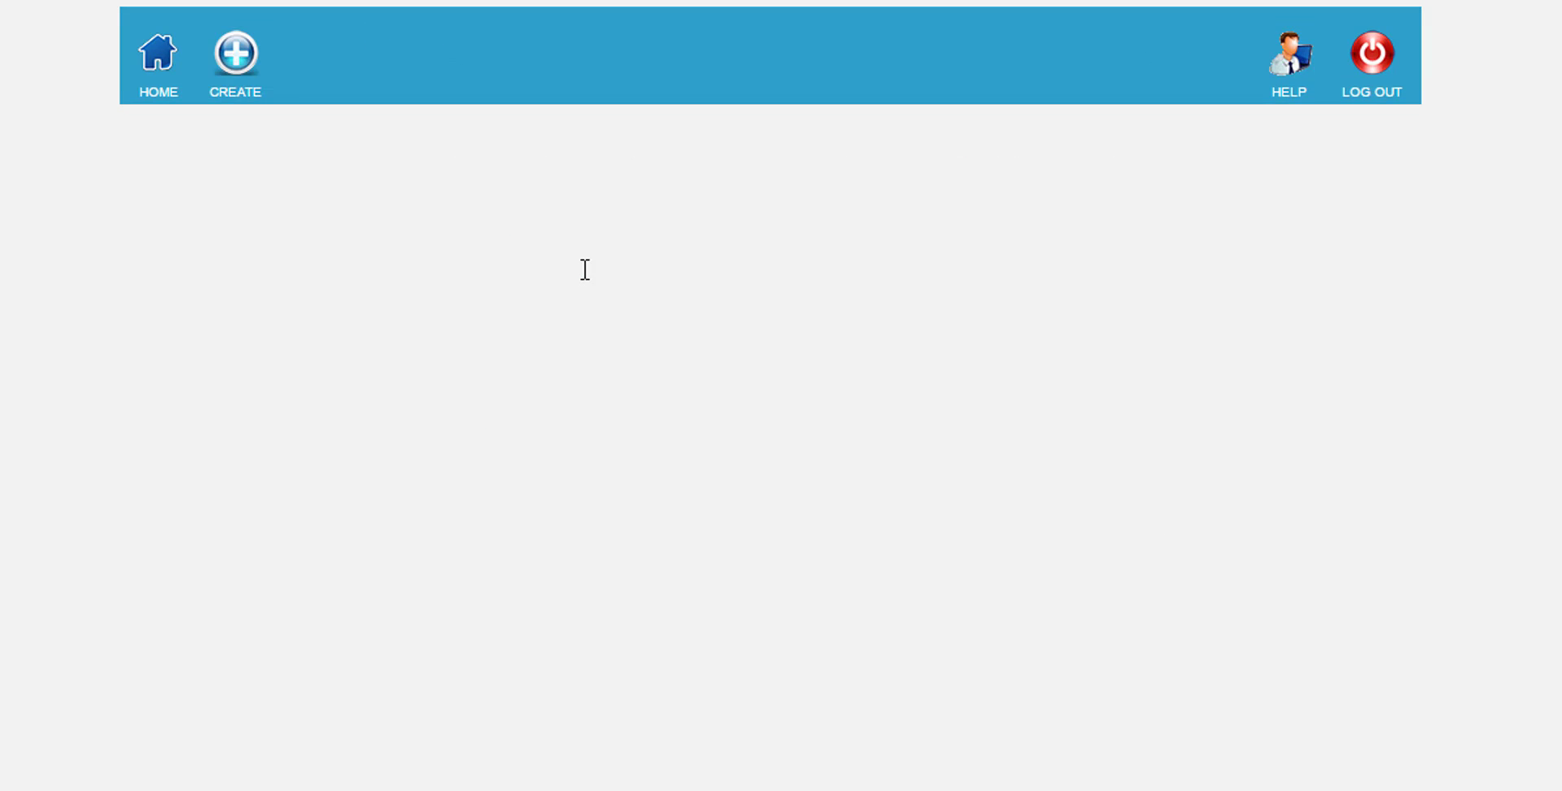
{"action": "mouse_move", "coordinate": [438, 62]}
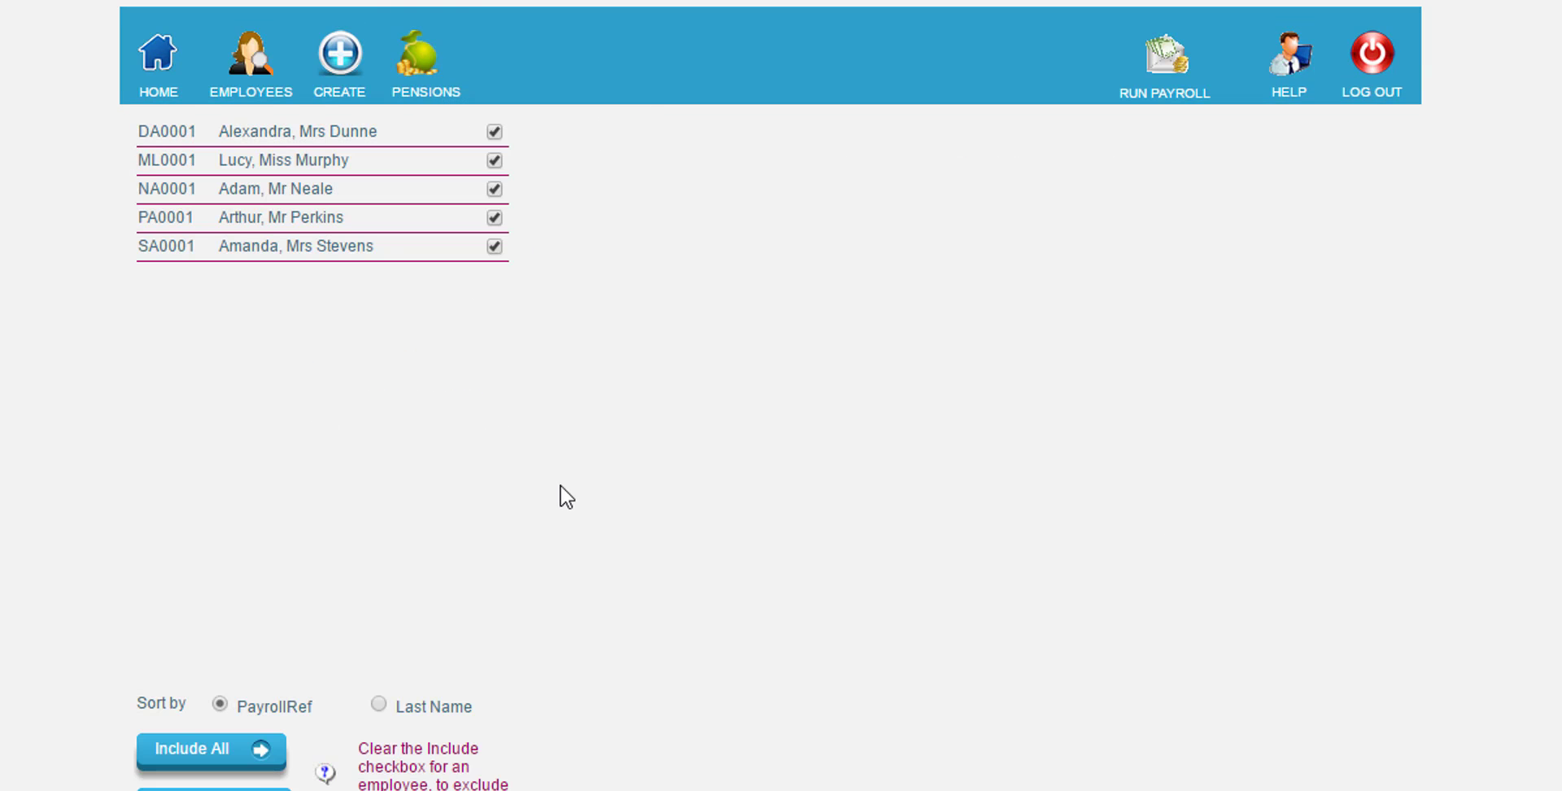
{"action": "mouse_move", "coordinate": [423, 84]}
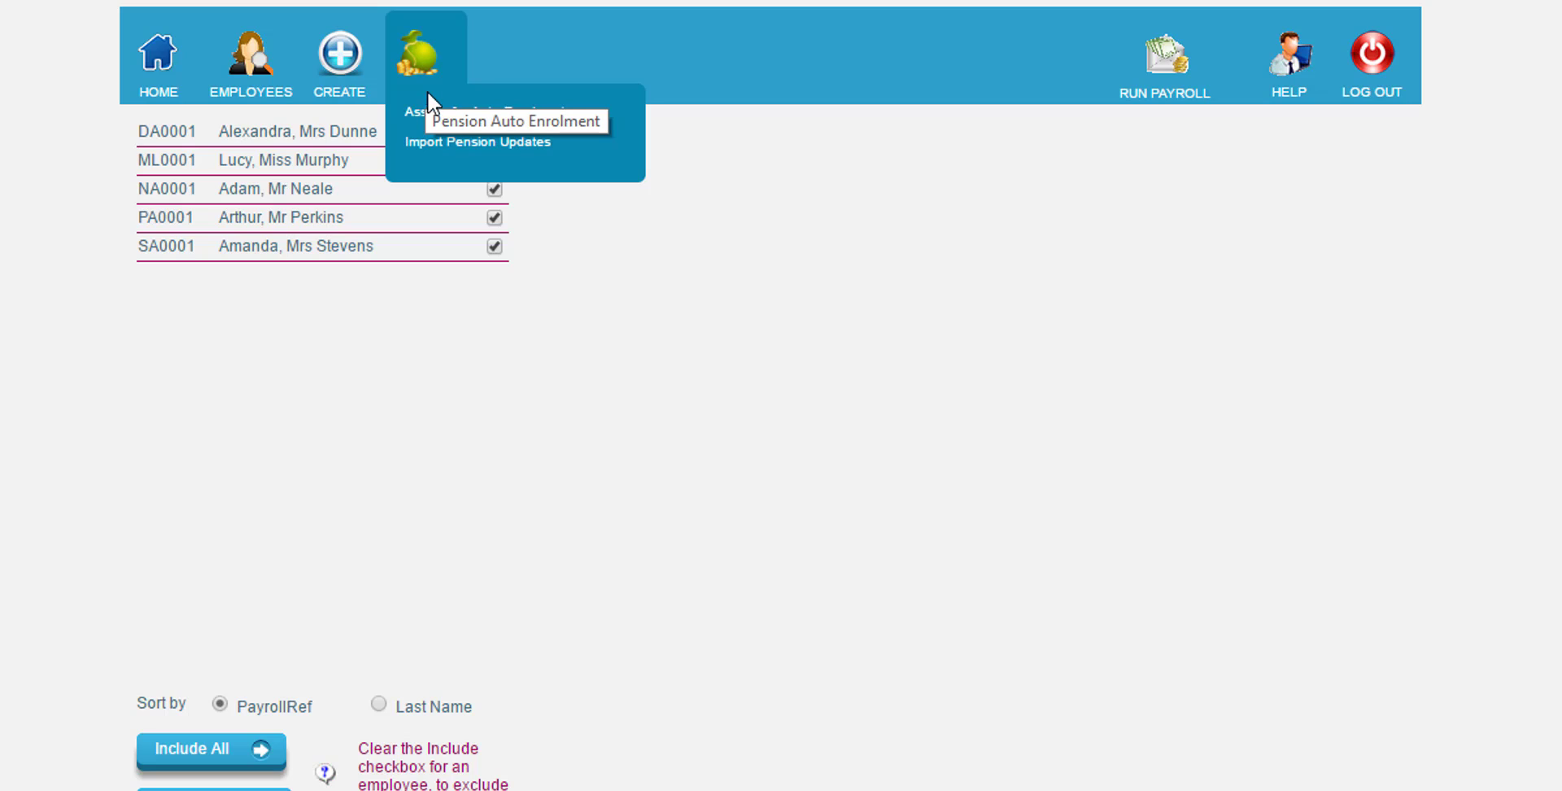
{"action": "left_click", "coordinate": [429, 110]}
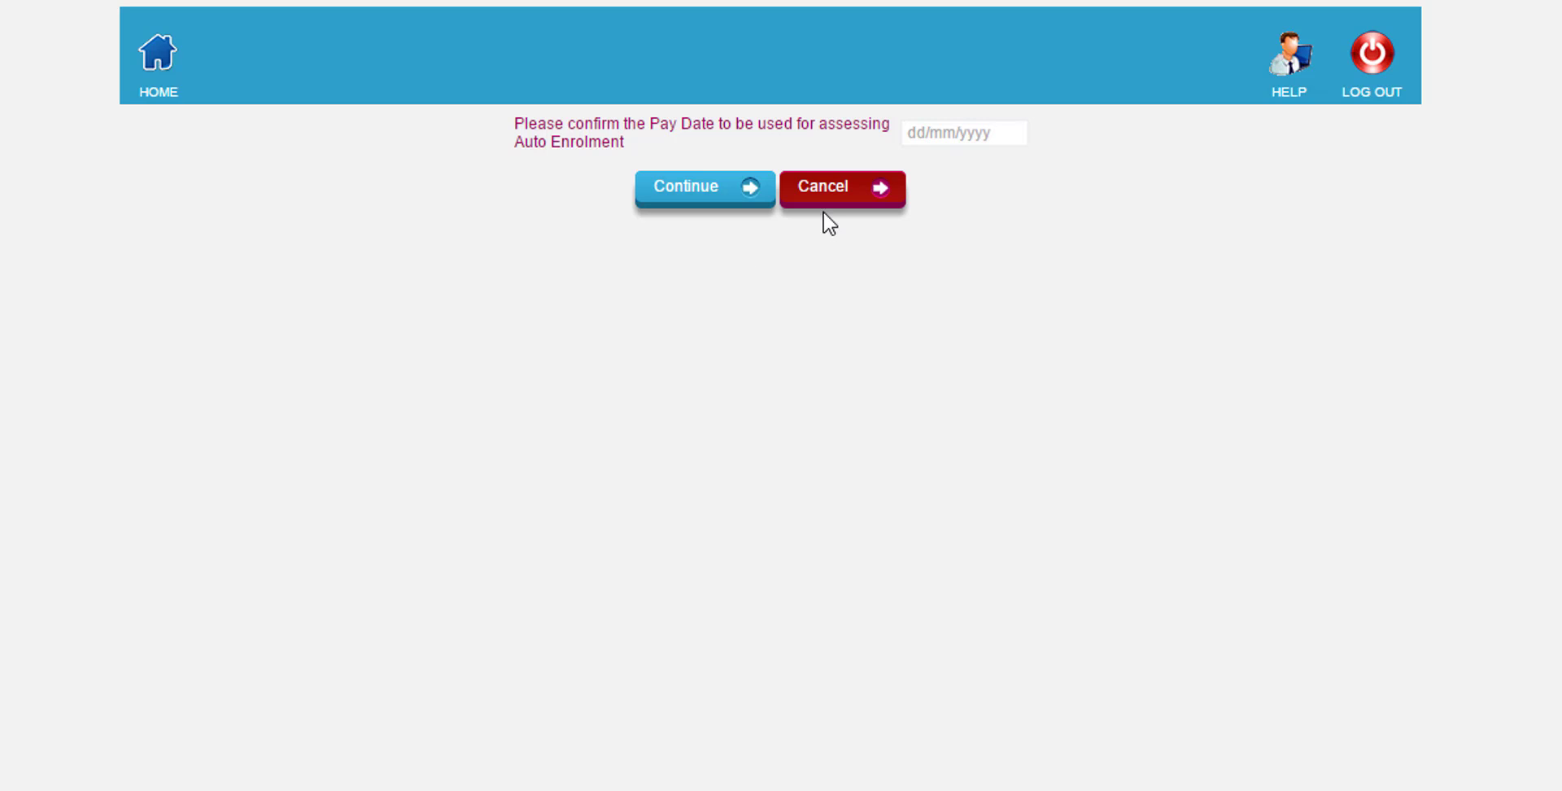
{"action": "left_click", "coordinate": [989, 133]}
{"action": "type", "text": "30/04/2017"}
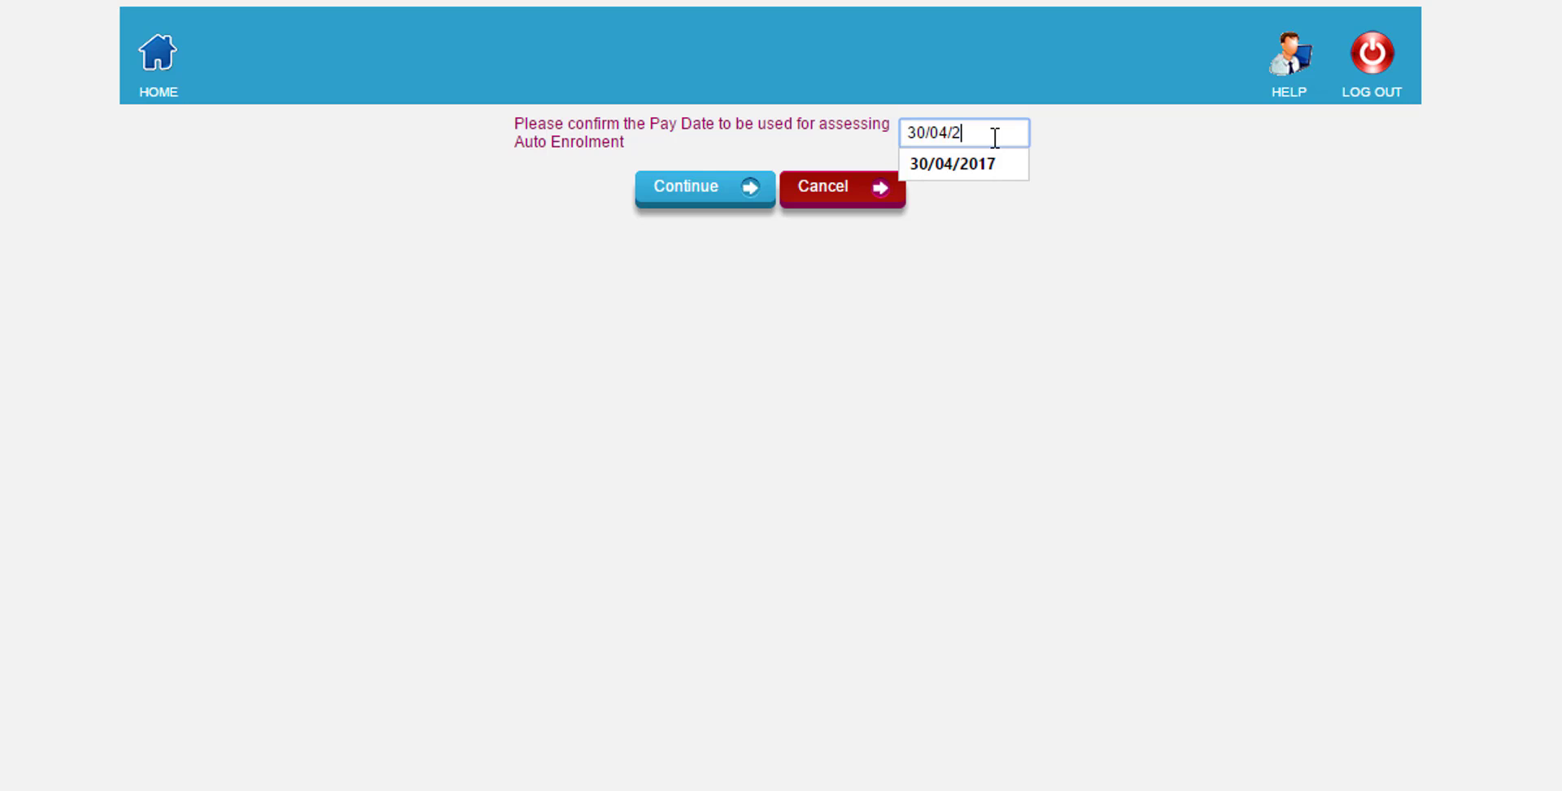
{"action": "left_click", "coordinate": [962, 132]}
{"action": "left_click", "coordinate": [672, 191]}
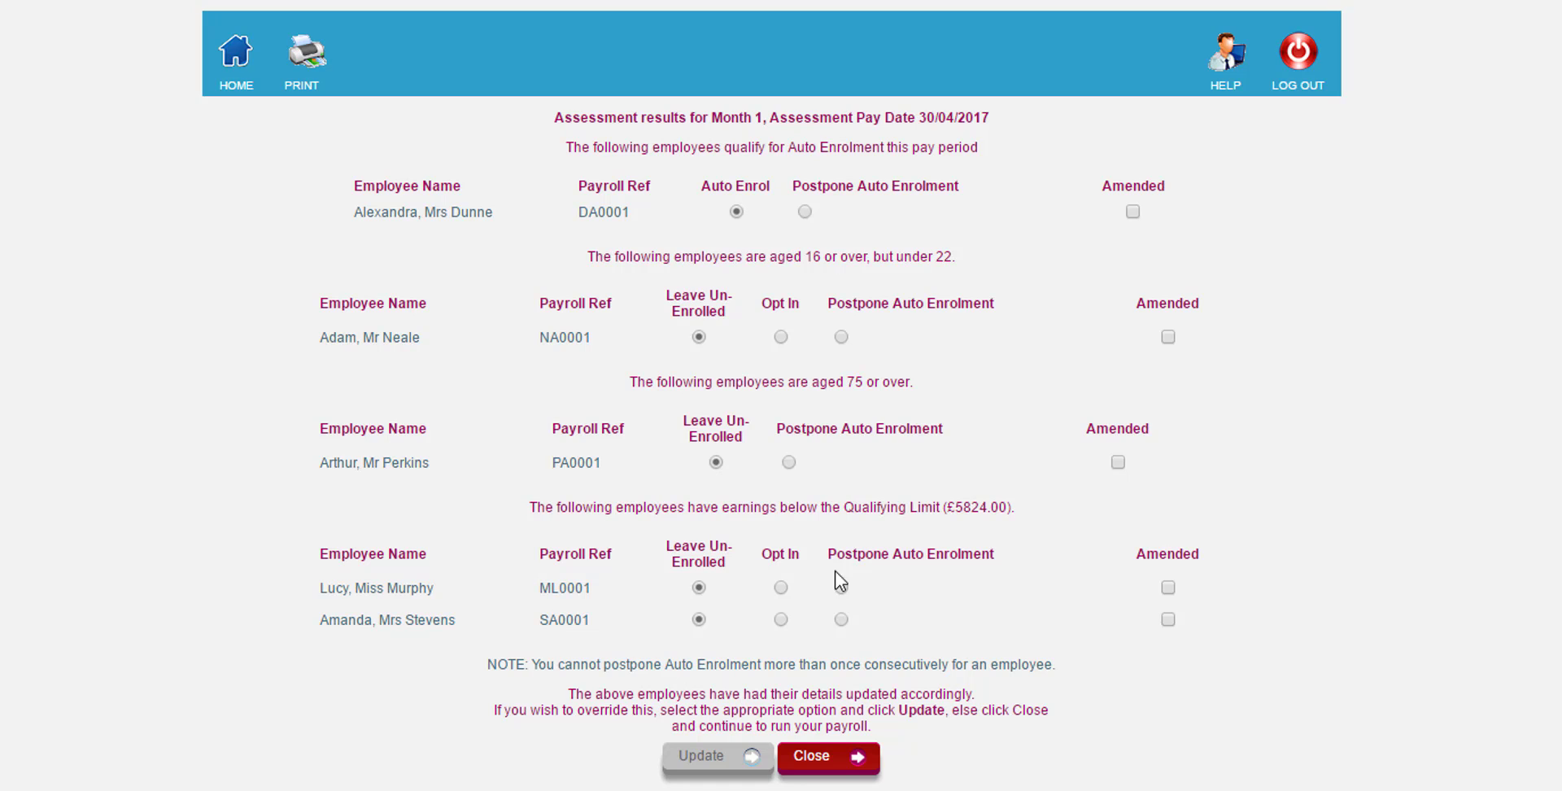
Opt in the first employee listed with earnings below the Qualifying Limit, save the override and close the assessment results.
{"action": "left_click", "coordinate": [781, 588]}
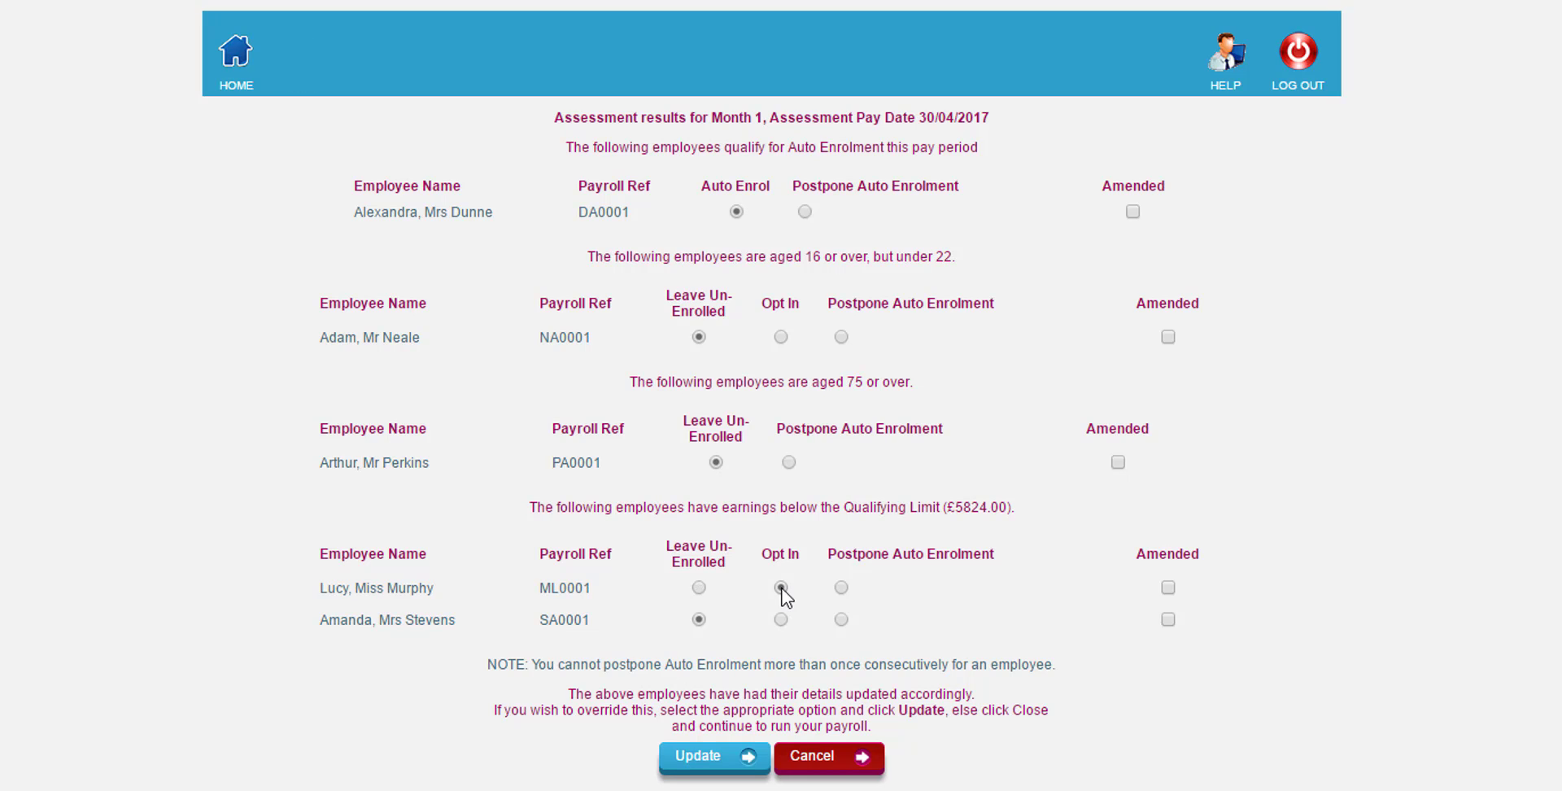
{"action": "left_click", "coordinate": [719, 754]}
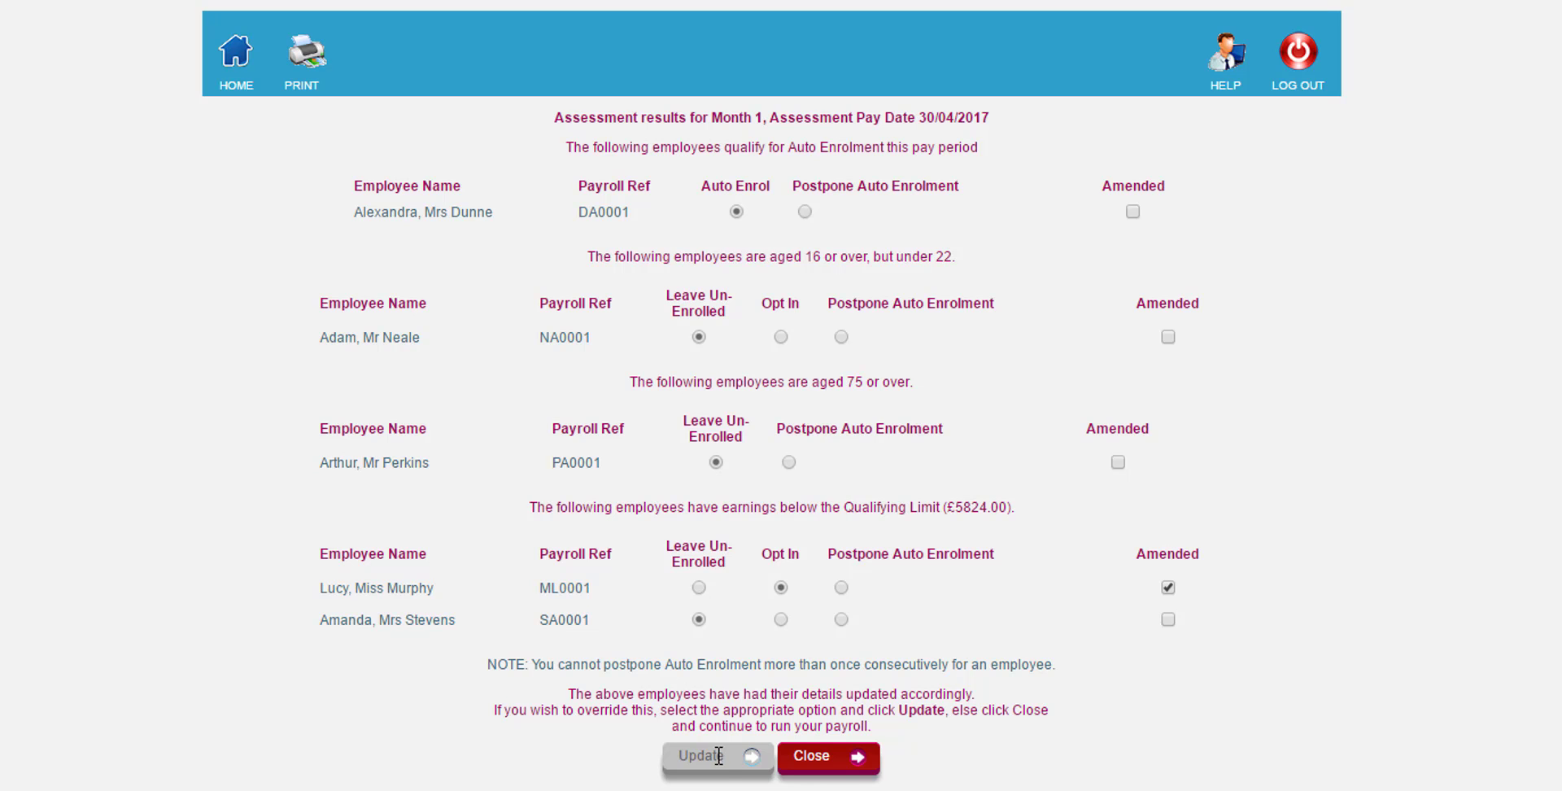
{"action": "left_click", "coordinate": [846, 759]}
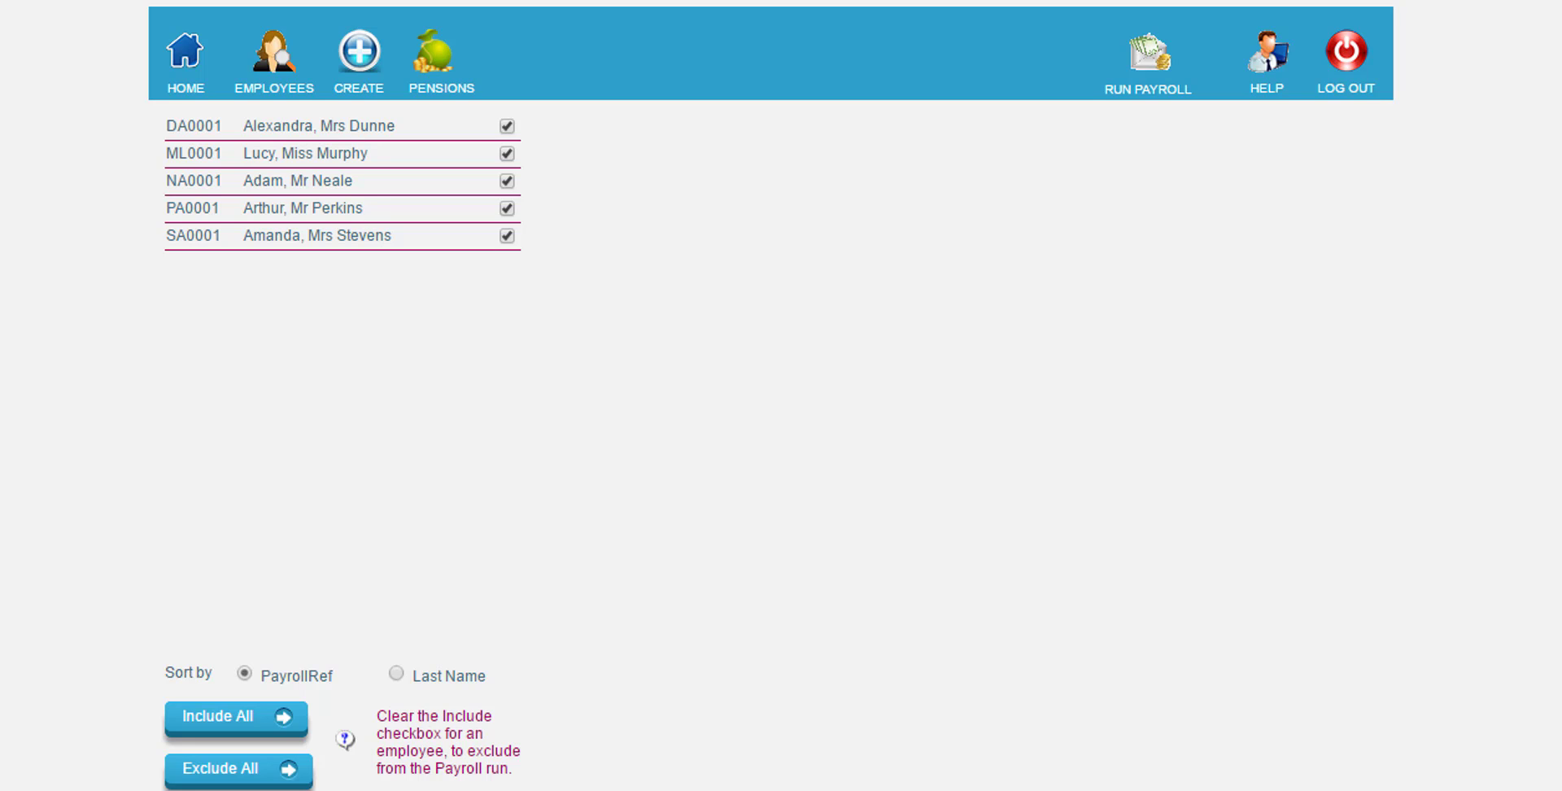
Examine the pension contribution percentages and enrolment status of the first employee in the payroll list, and close the details.
{"action": "left_click", "coordinate": [405, 134]}
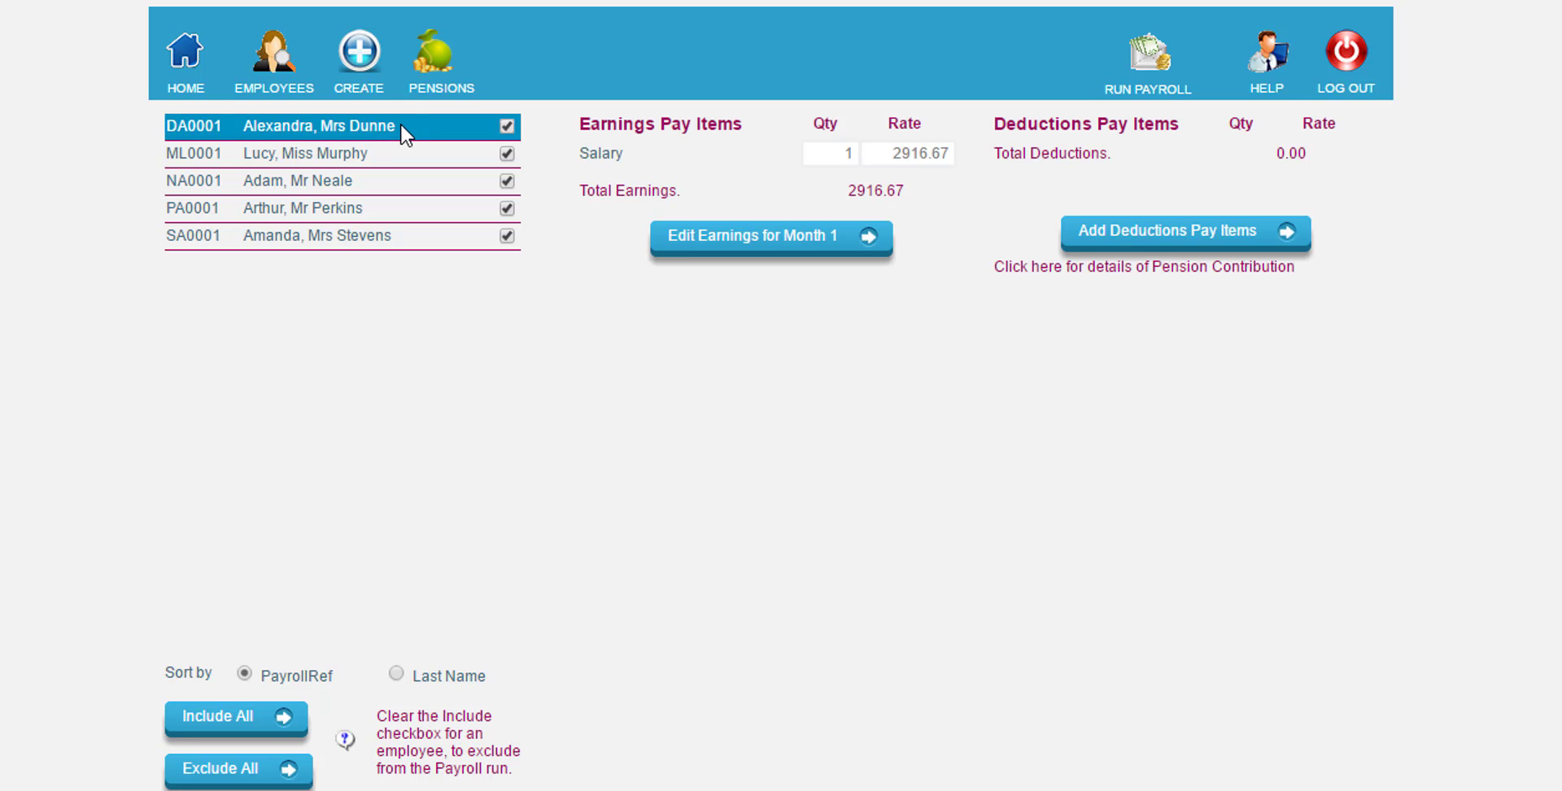
{"action": "left_click", "coordinate": [1125, 266]}
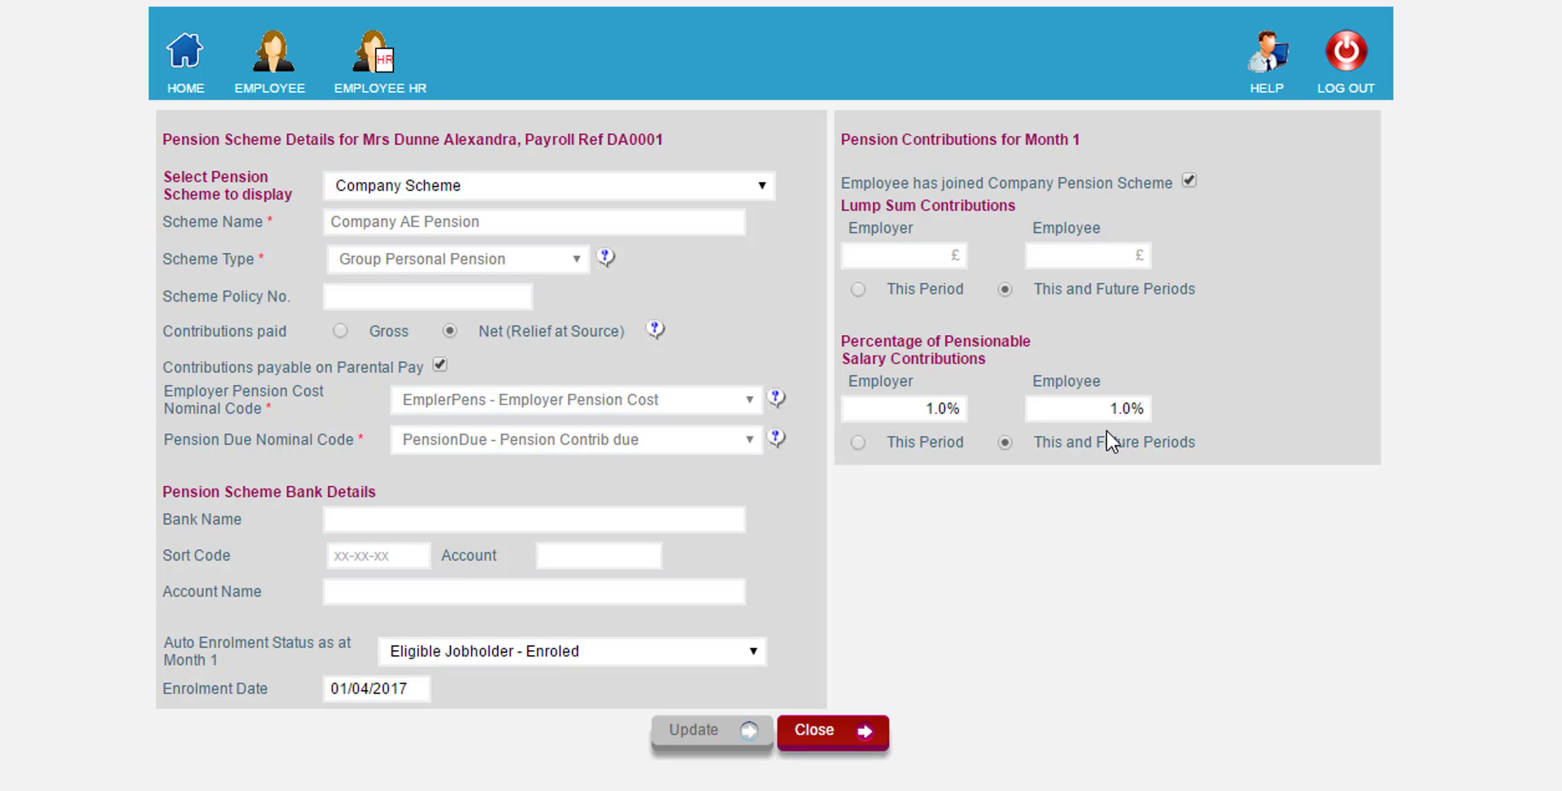
{"action": "left_click_drag", "start_coordinate": [1100, 414], "coordinate": [1163, 411]}
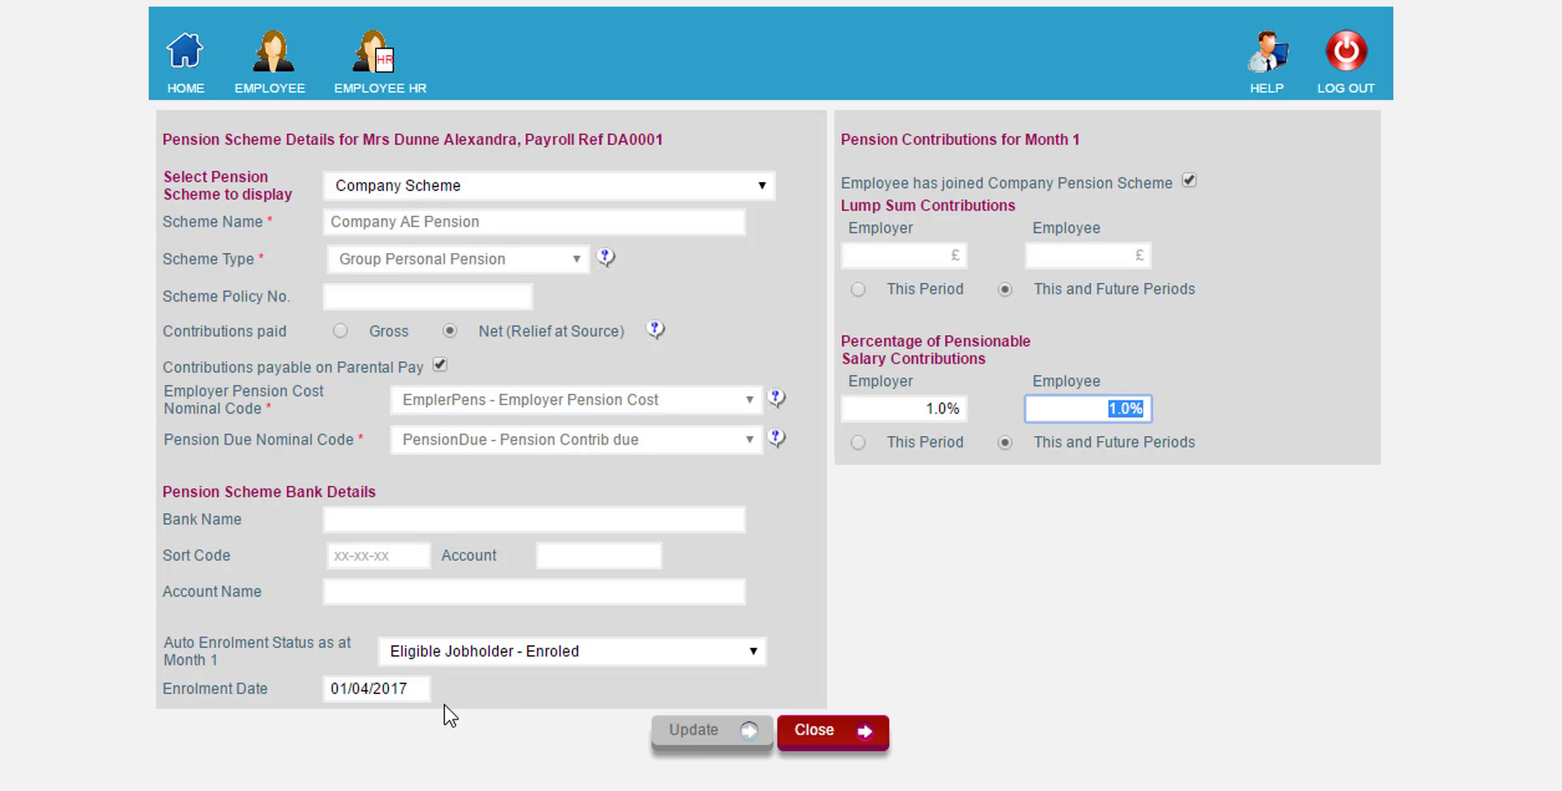
{"action": "left_click", "coordinate": [824, 735]}
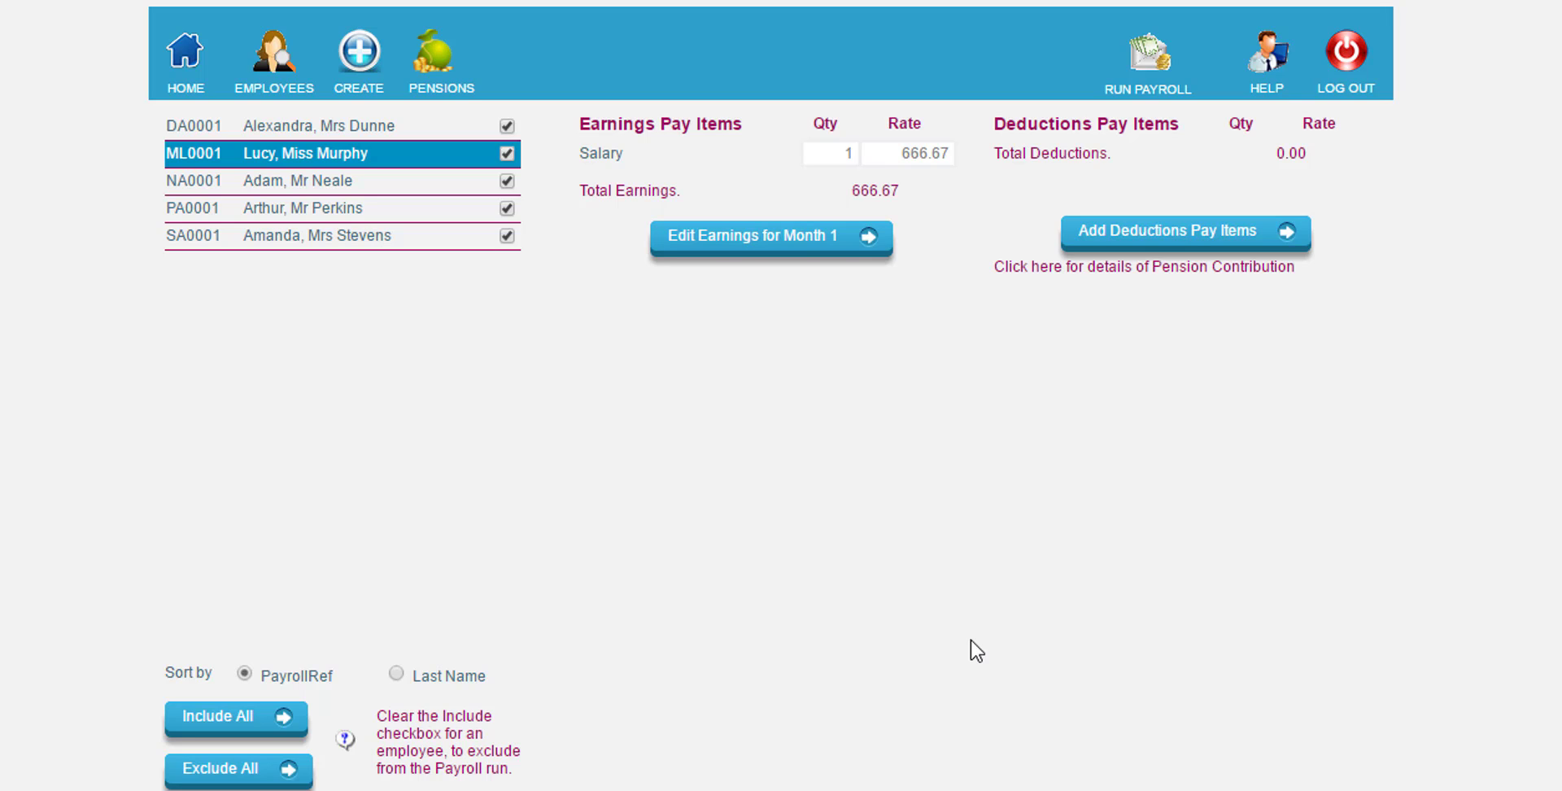
Run the Month 1 payroll with pay date 30/04/2017 and no payslip message, and finish the pay summary.
{"action": "left_click", "coordinate": [1147, 65]}
{"action": "left_click", "coordinate": [716, 374]}
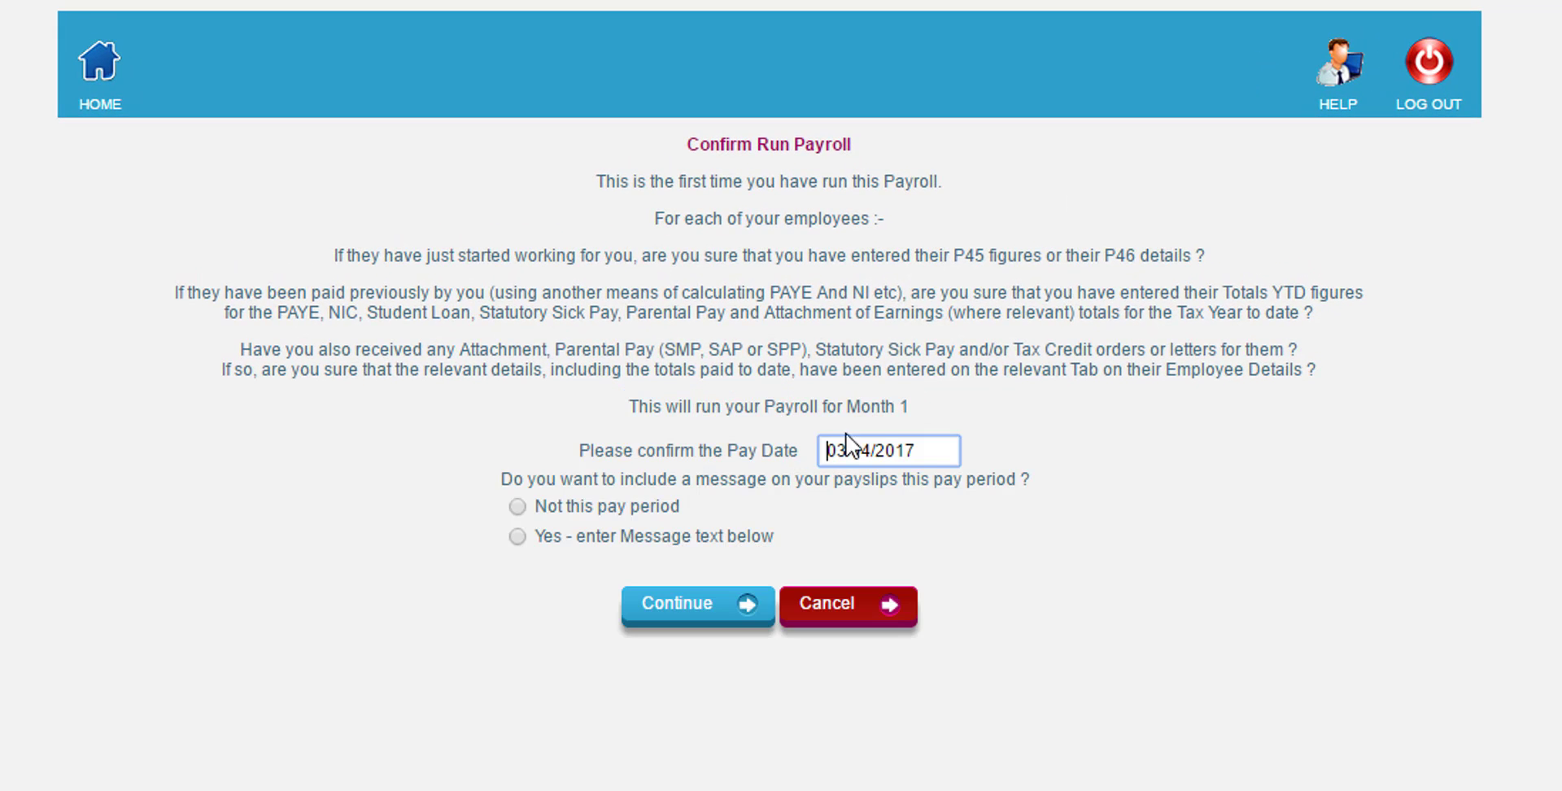
{"action": "left_click_drag", "start_coordinate": [922, 455], "coordinate": [735, 451]}
{"action": "type", "text": "30"}
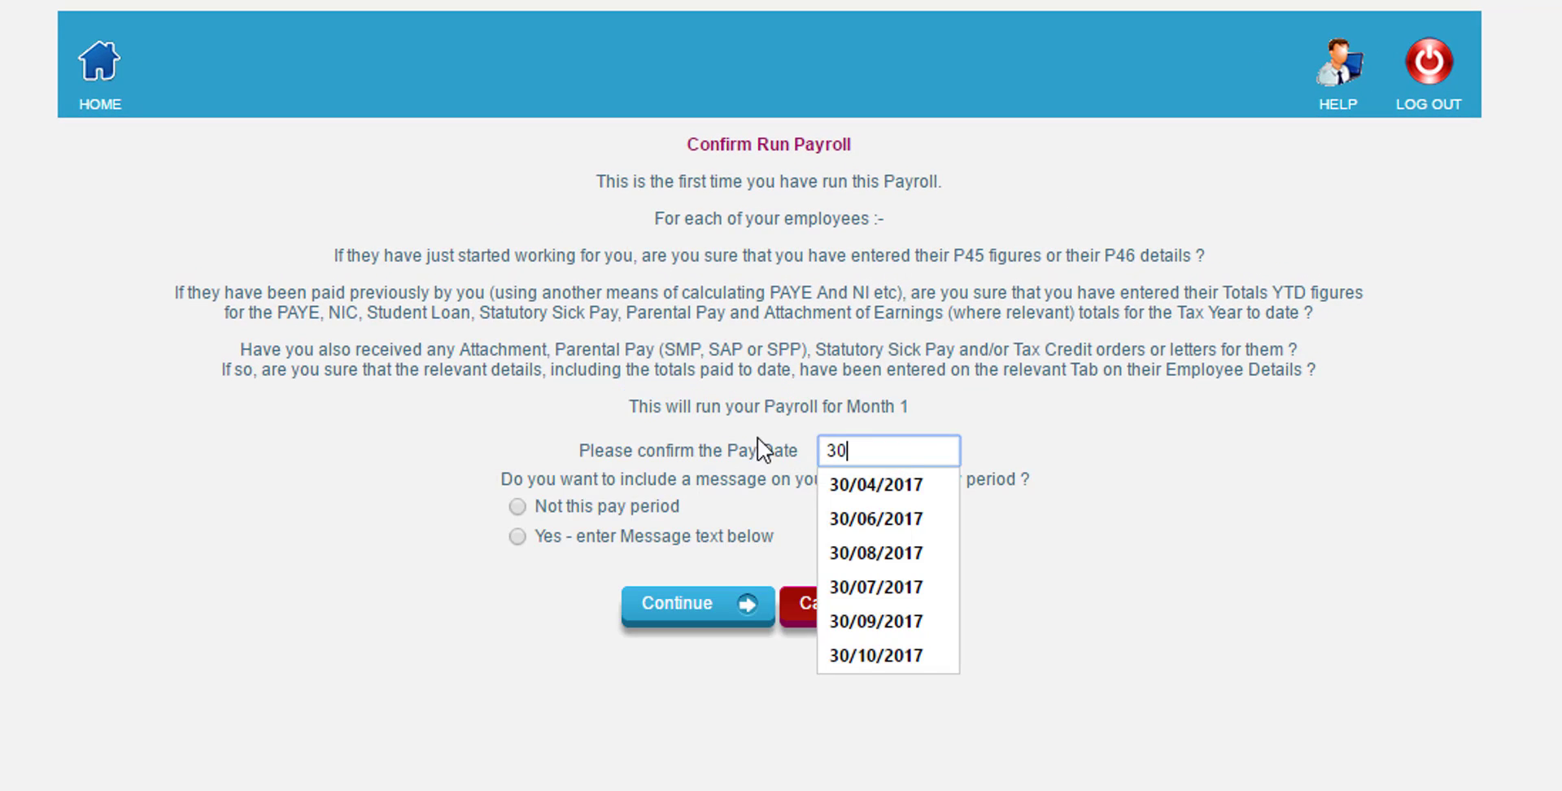
{"action": "key", "text": "Down"}
{"action": "key", "text": "Return"}
{"action": "left_click", "coordinate": [618, 506]}
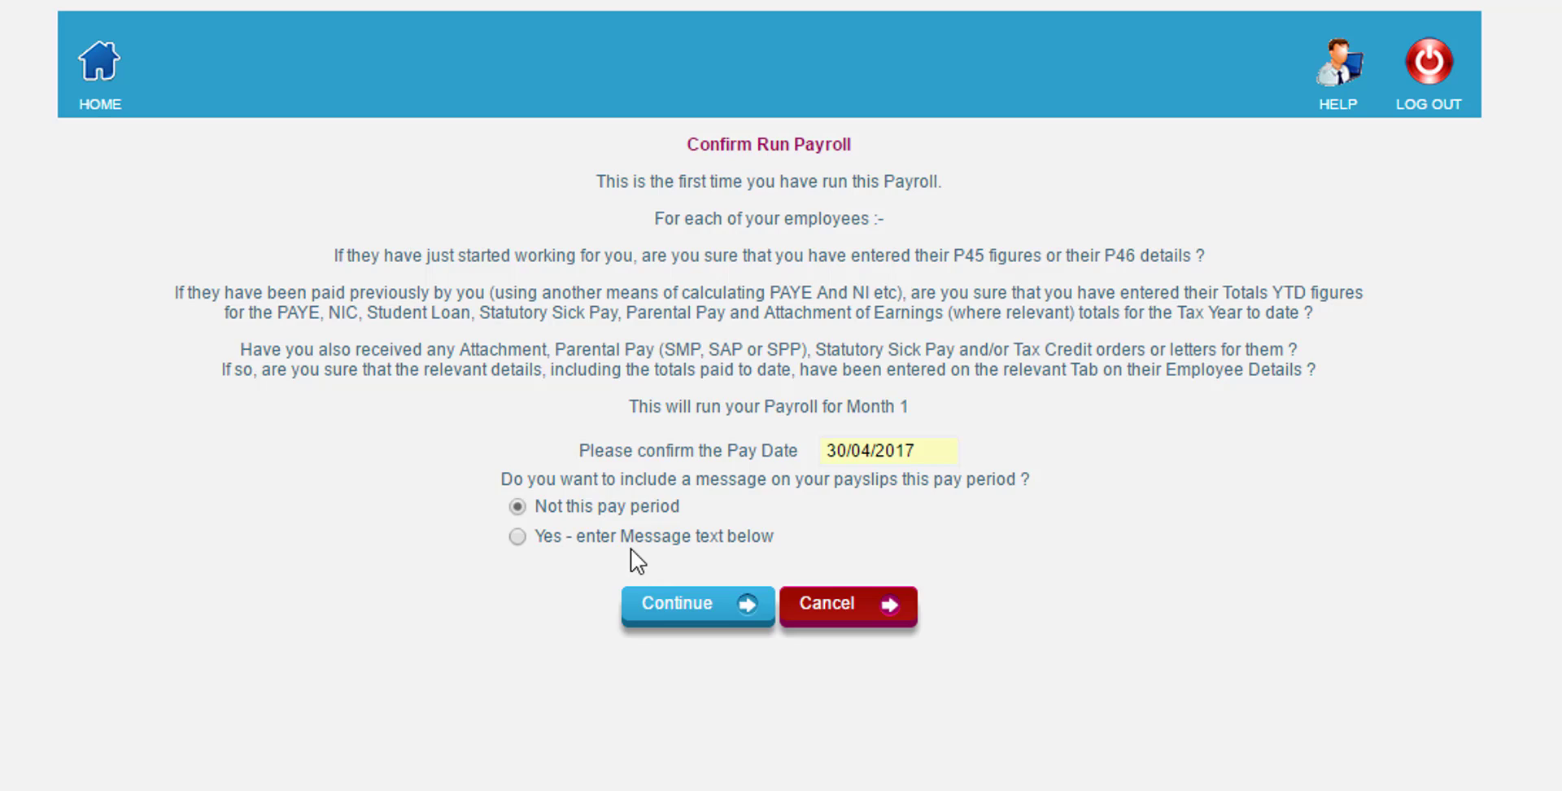
{"action": "left_click", "coordinate": [663, 603]}
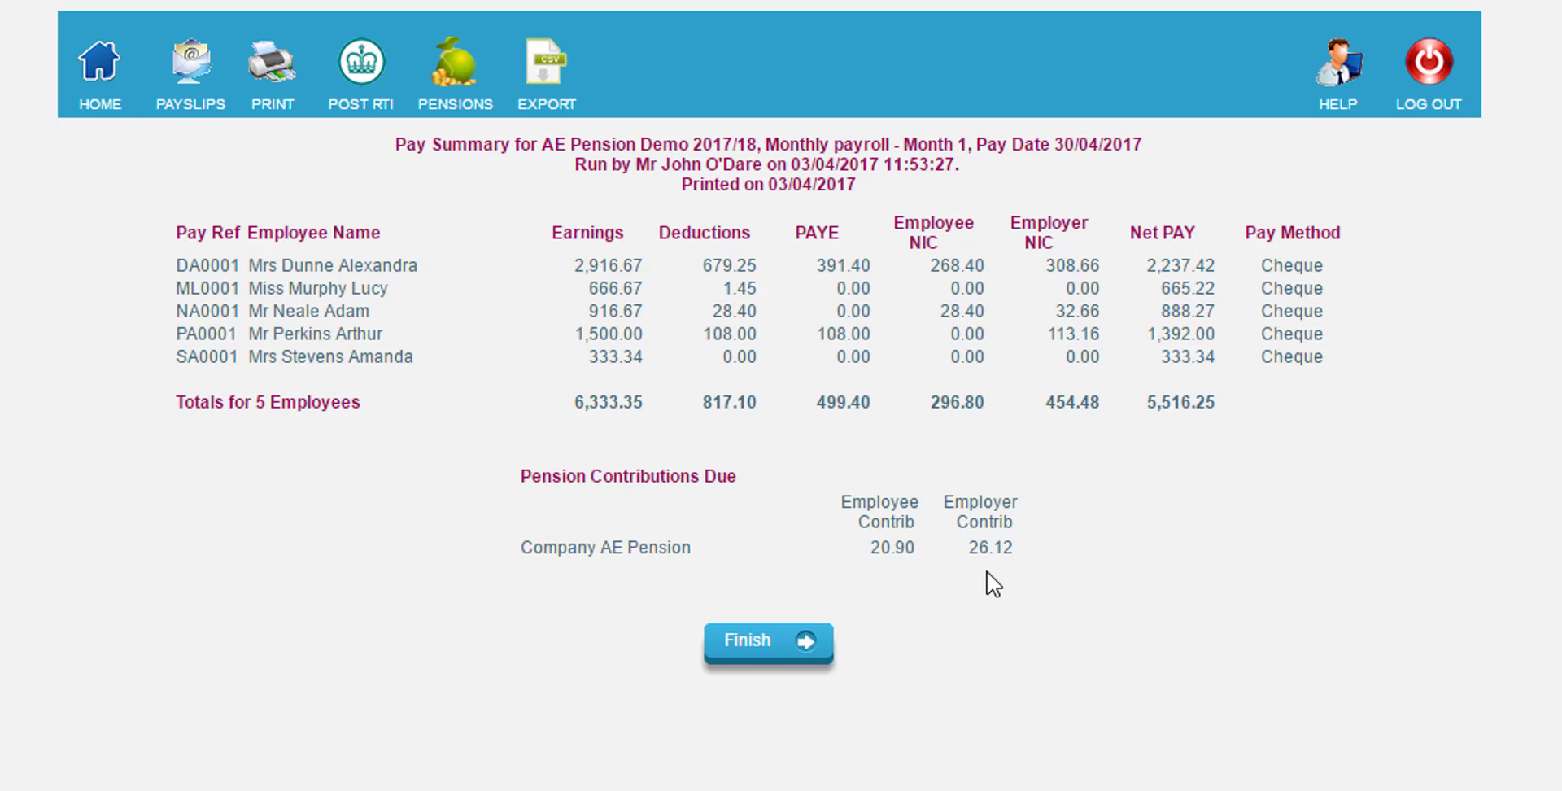
{"action": "left_click", "coordinate": [762, 641]}
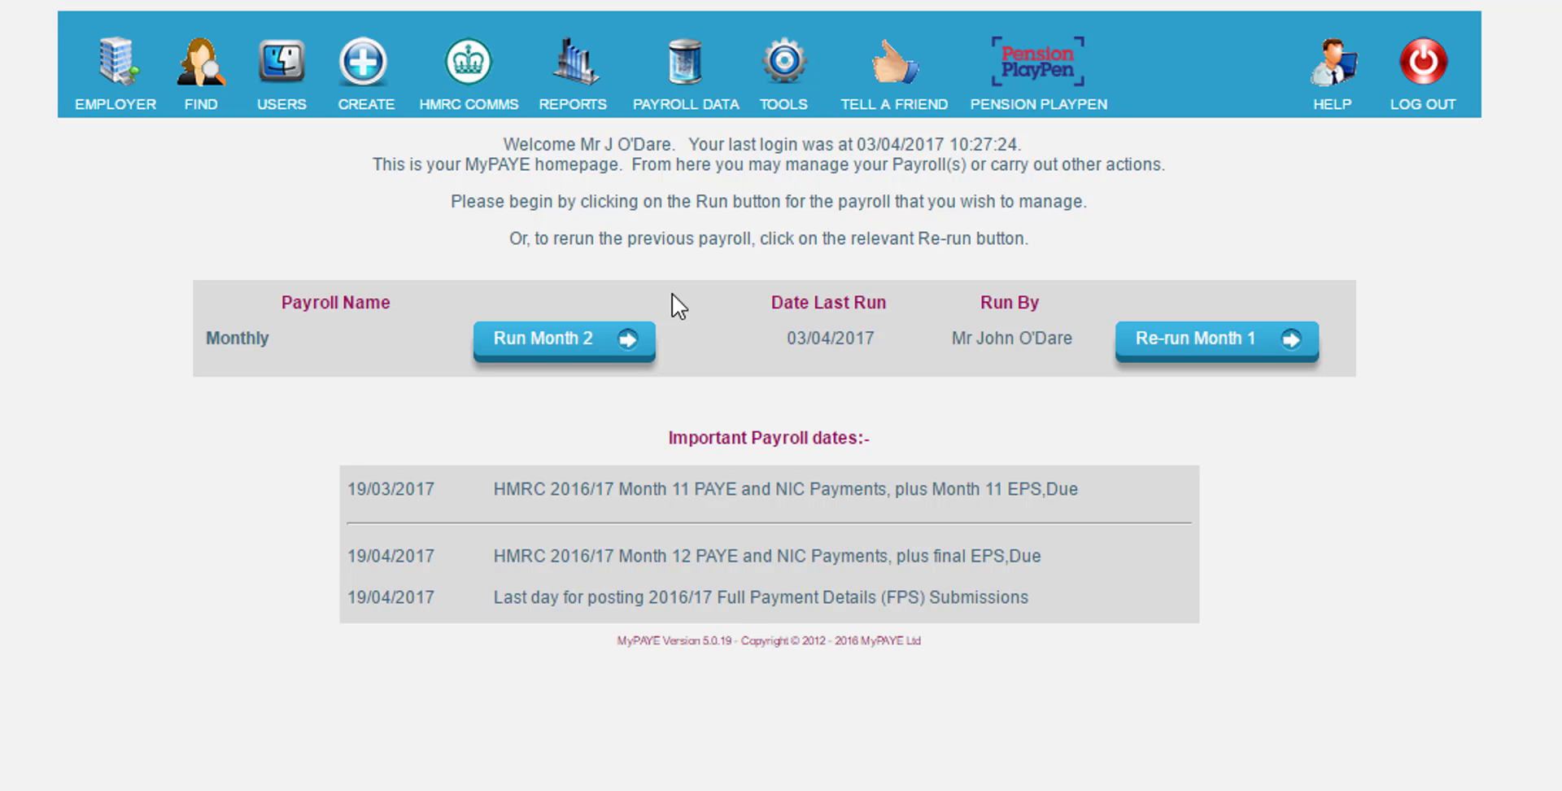
Display the Month 1 pension deductions report for the Monthly payroll in tax year 2017/18.
{"action": "mouse_move", "coordinate": [594, 68]}
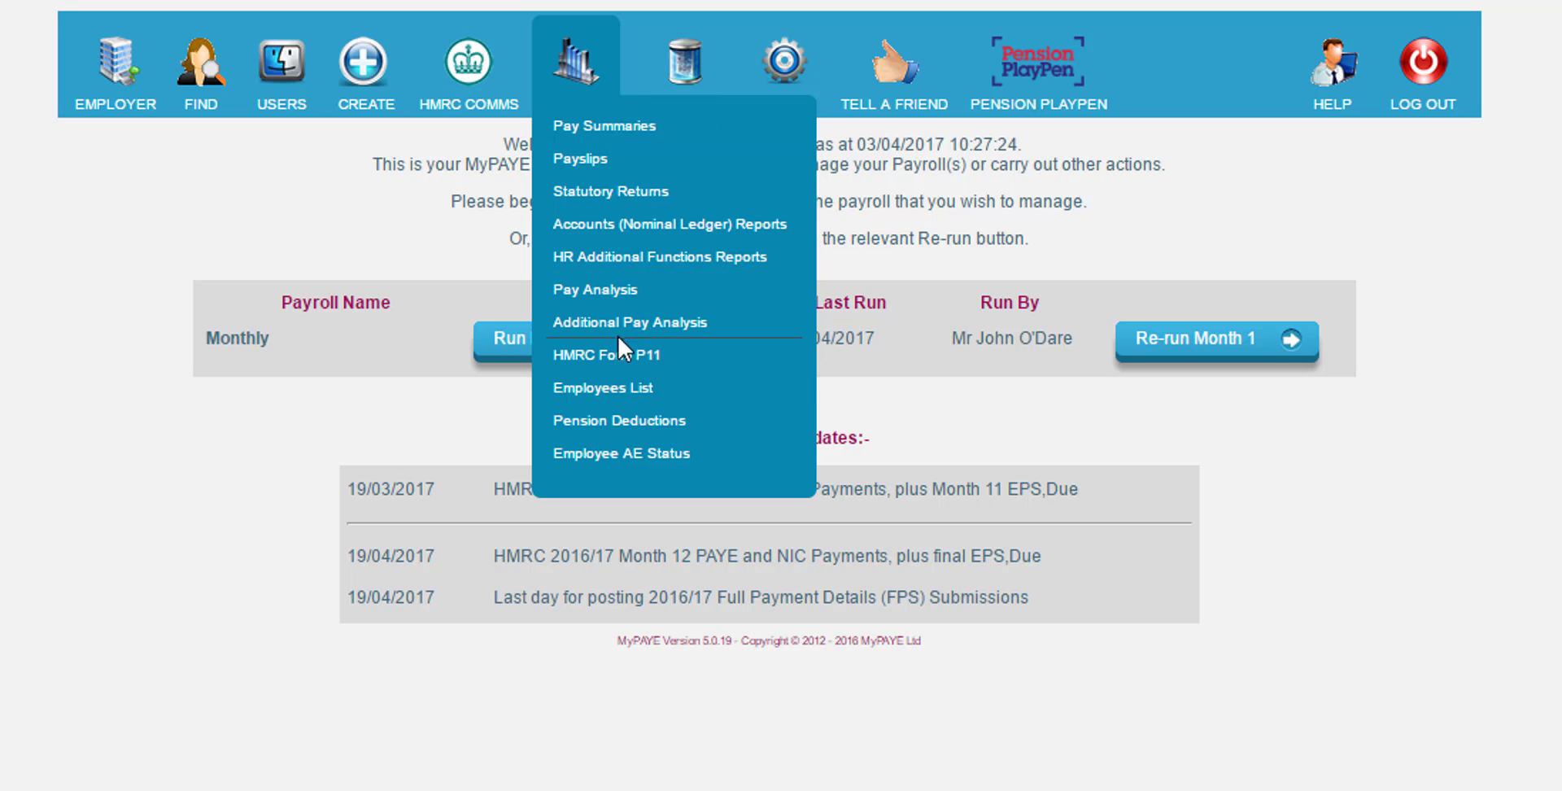
{"action": "left_click", "coordinate": [624, 419]}
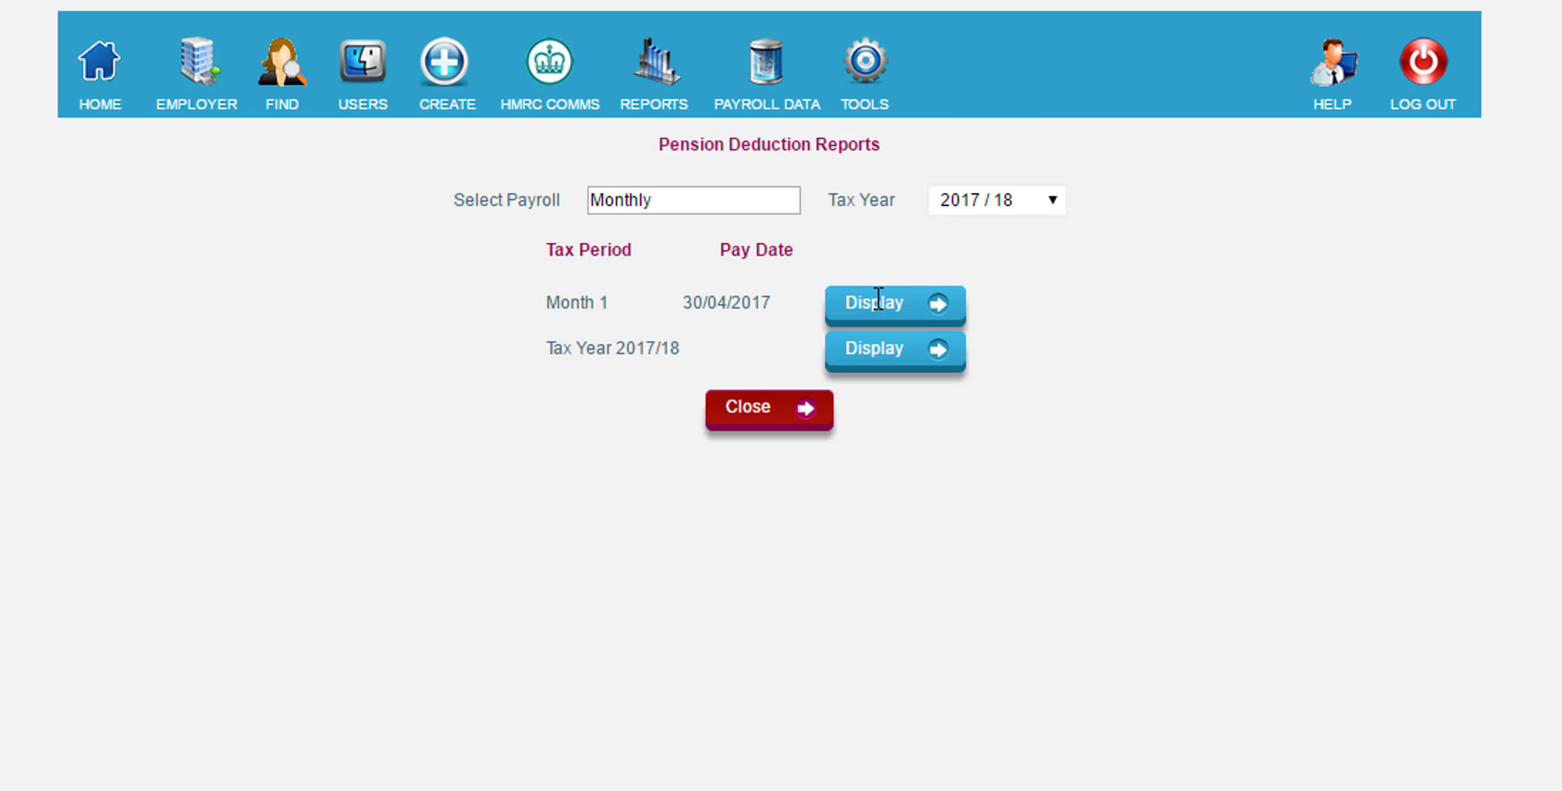
{"action": "left_click", "coordinate": [877, 300]}
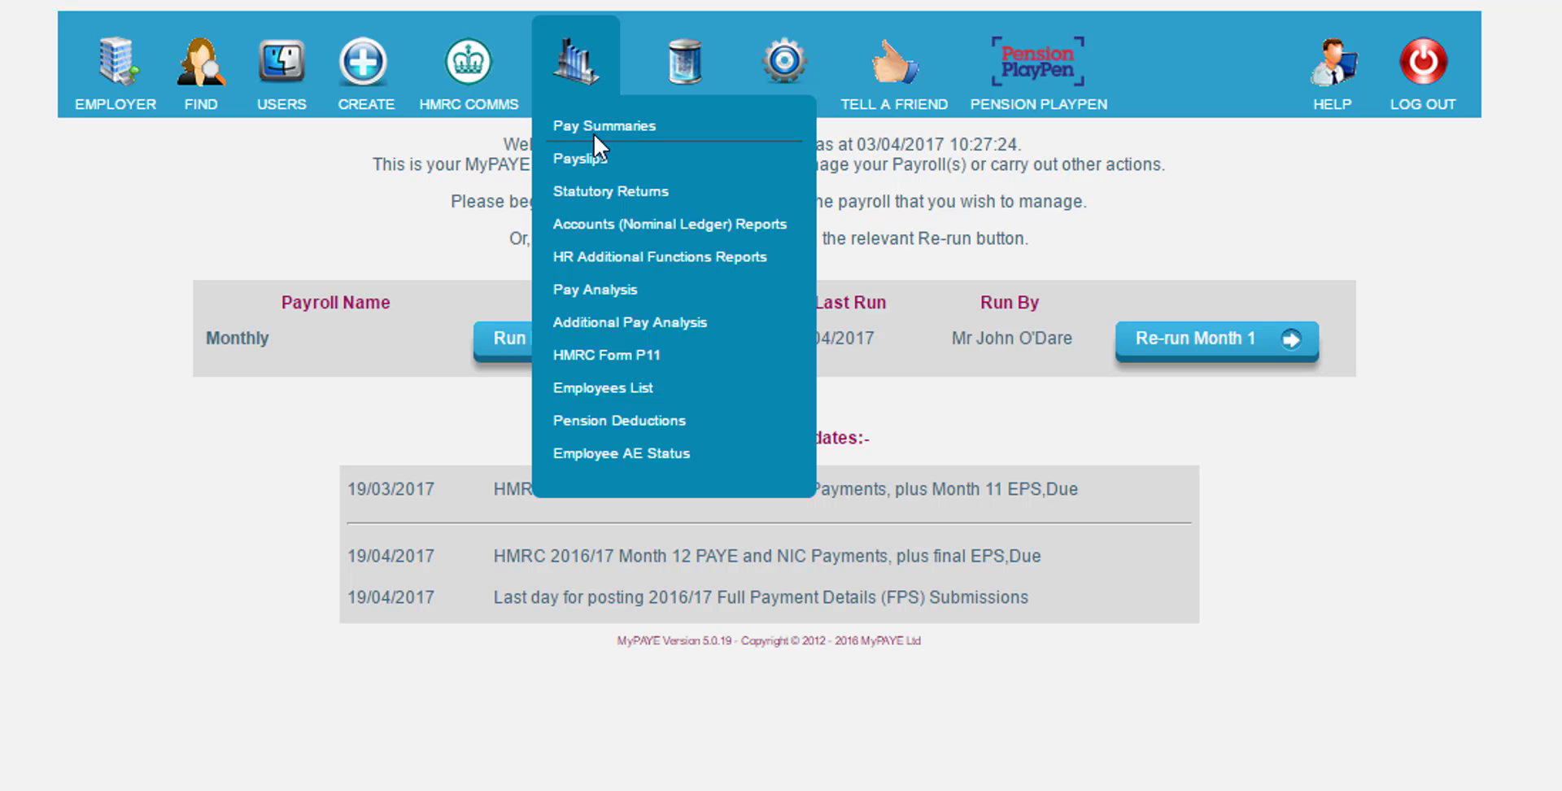
Post the pension data to Smart Pension from the Month 1 pay summary of the Monthly payroll, and close the submission notice.
{"action": "left_click", "coordinate": [597, 125]}
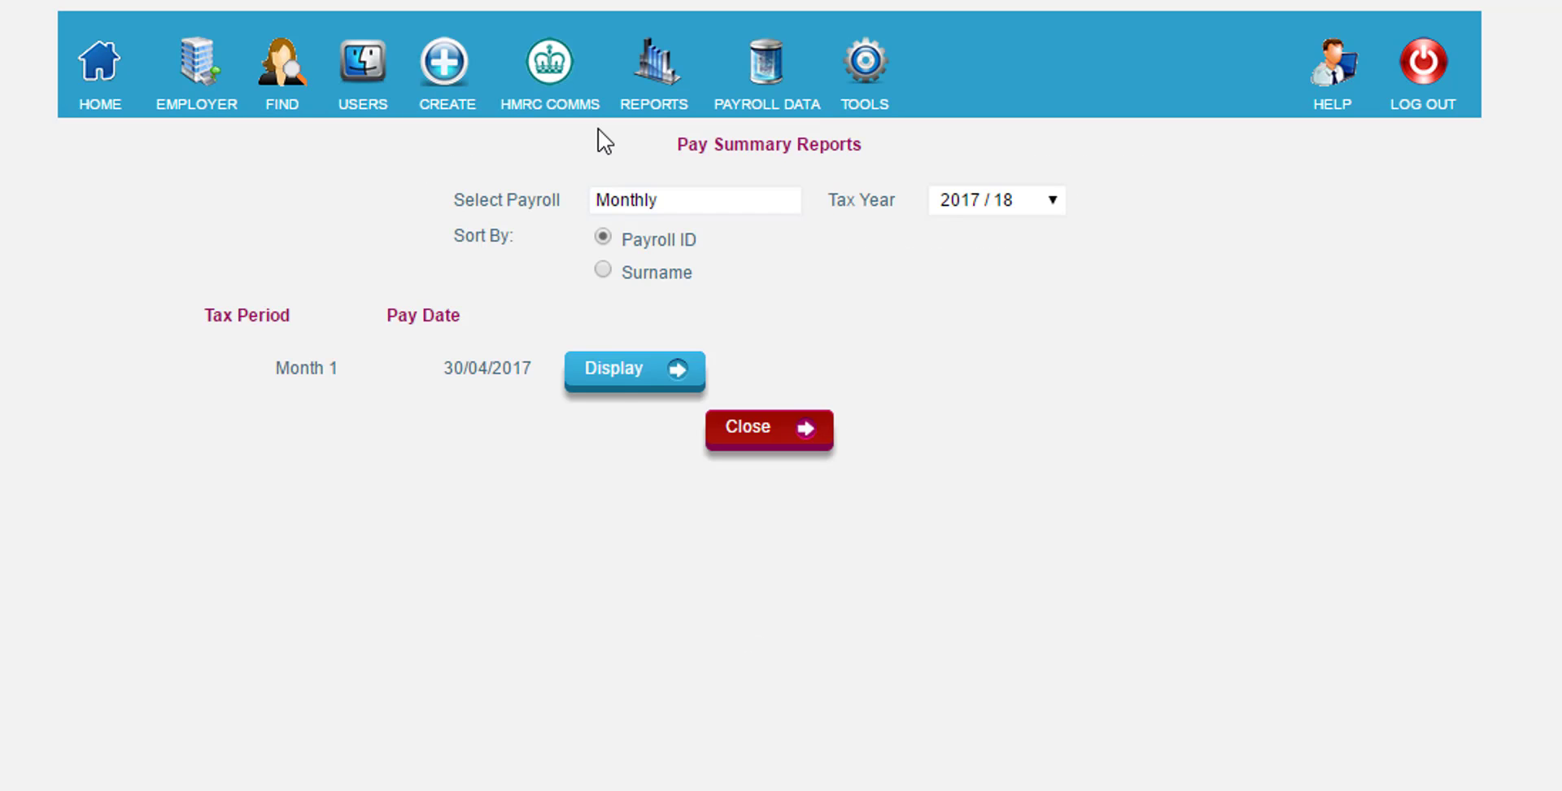
{"action": "left_click", "coordinate": [615, 379]}
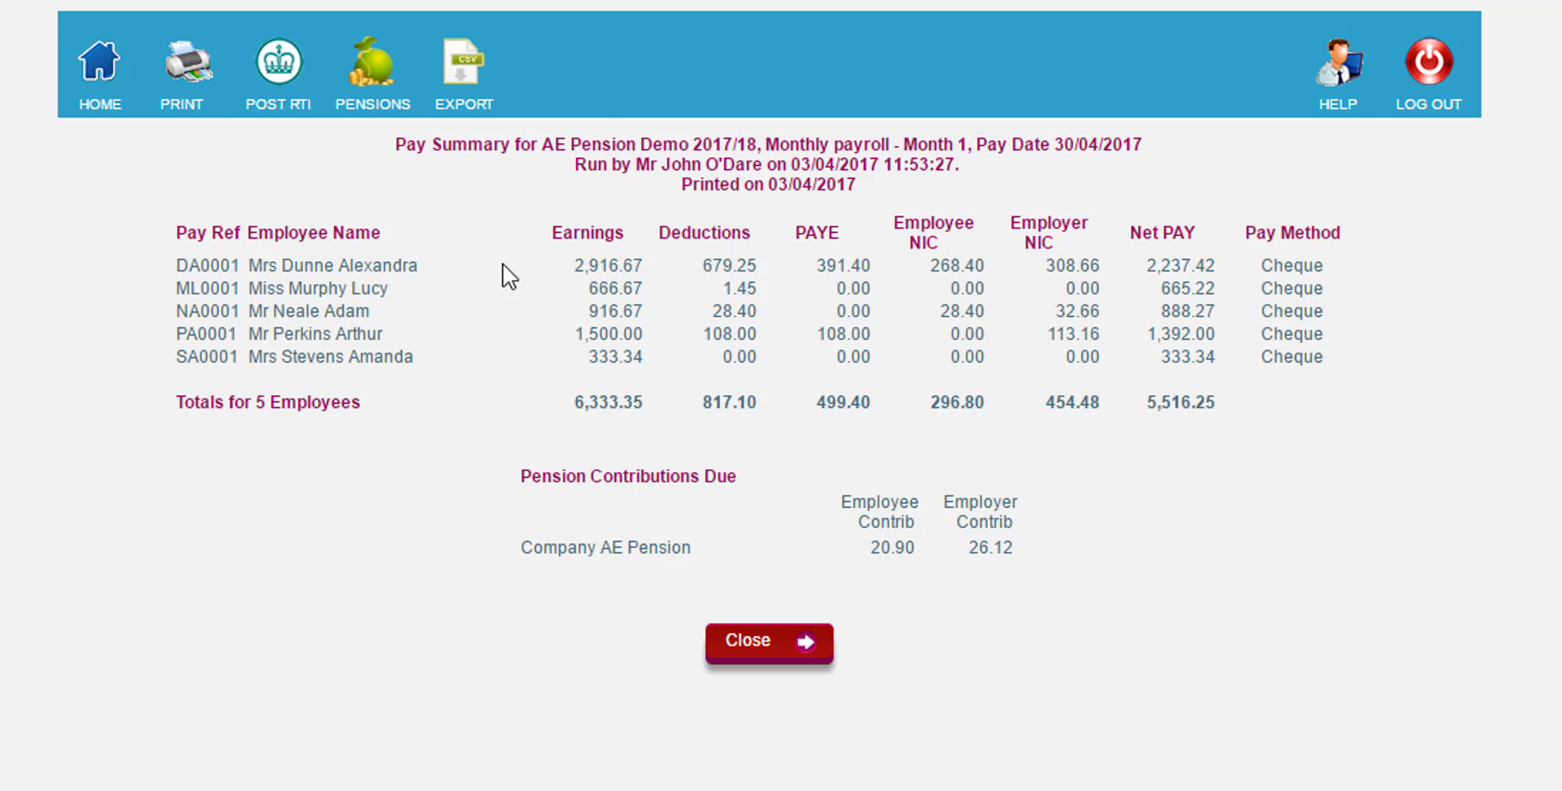
{"action": "mouse_move", "coordinate": [369, 76]}
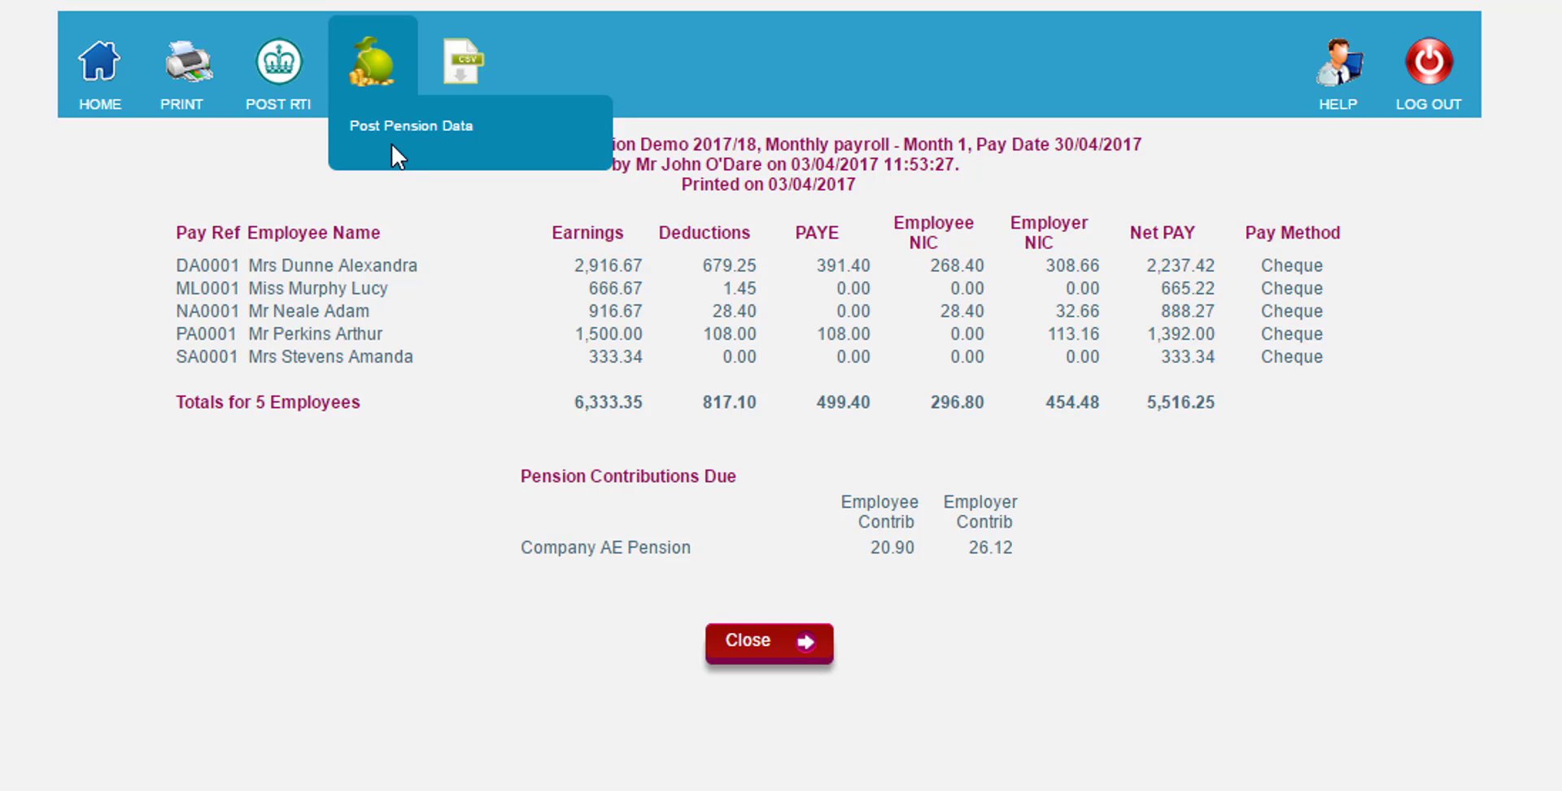
{"action": "left_click", "coordinate": [446, 141]}
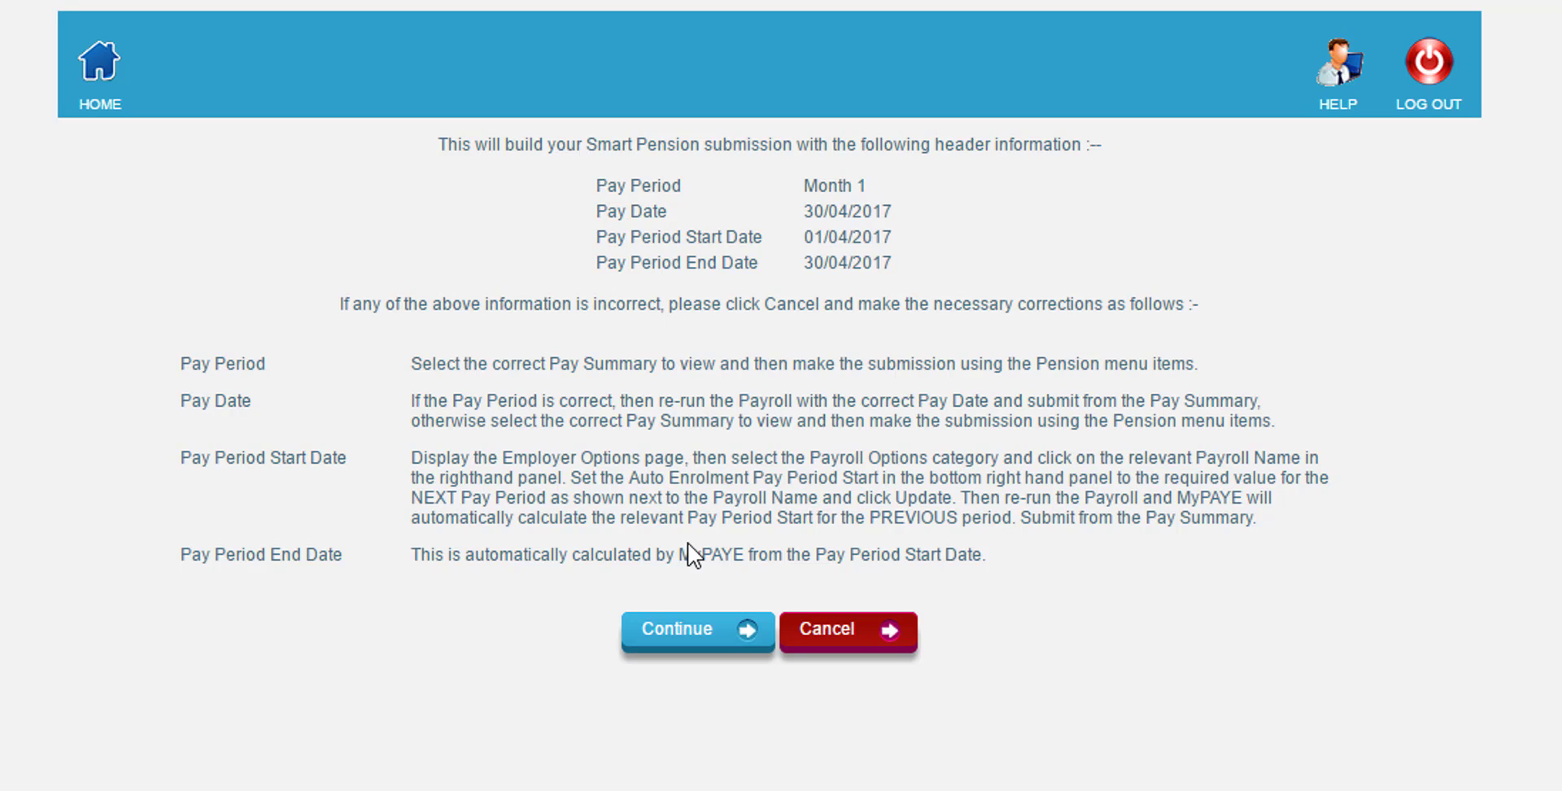
{"action": "left_click", "coordinate": [717, 632]}
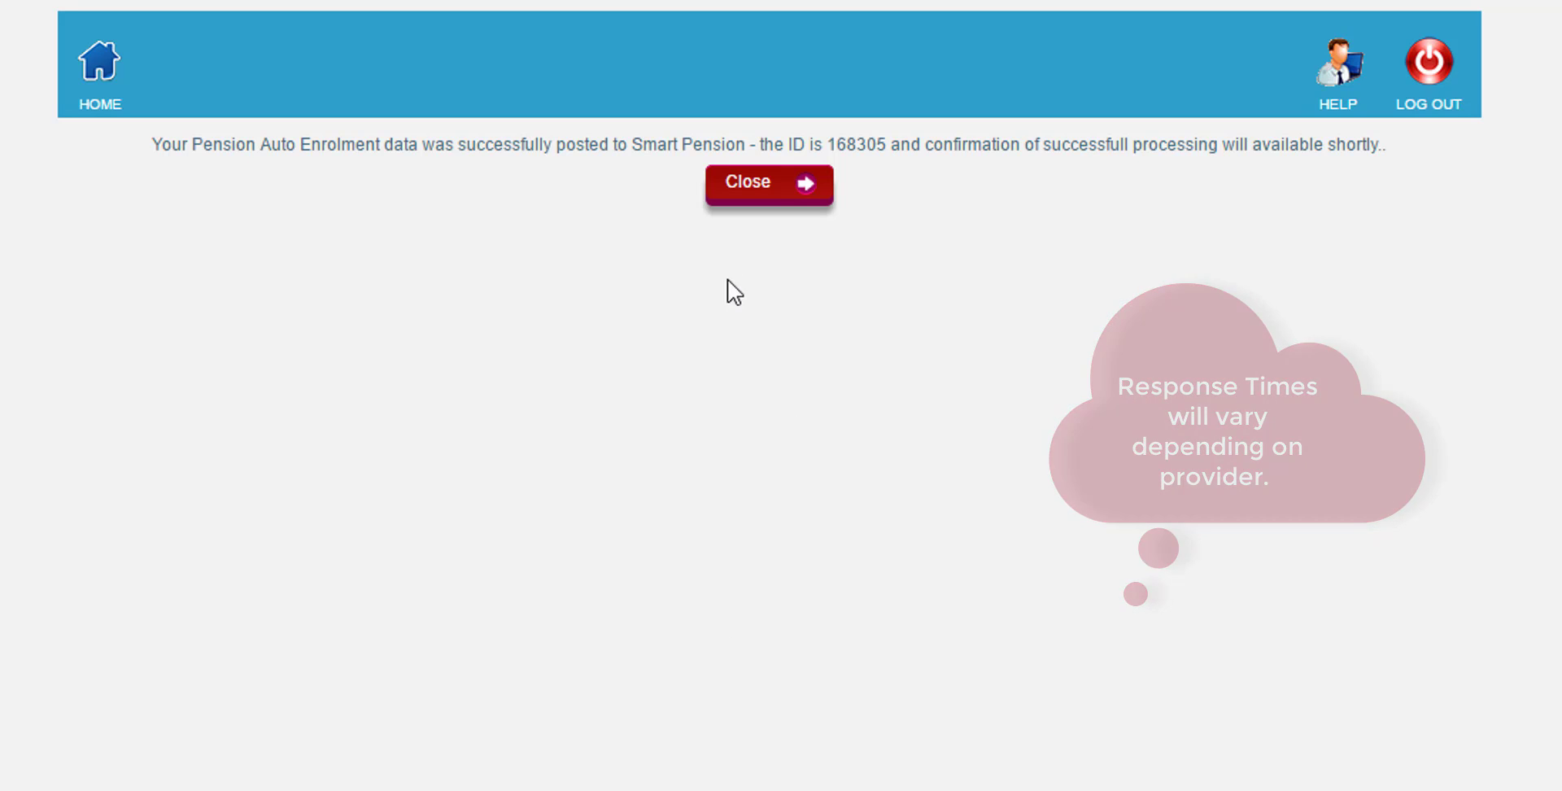
{"action": "left_click", "coordinate": [784, 184]}
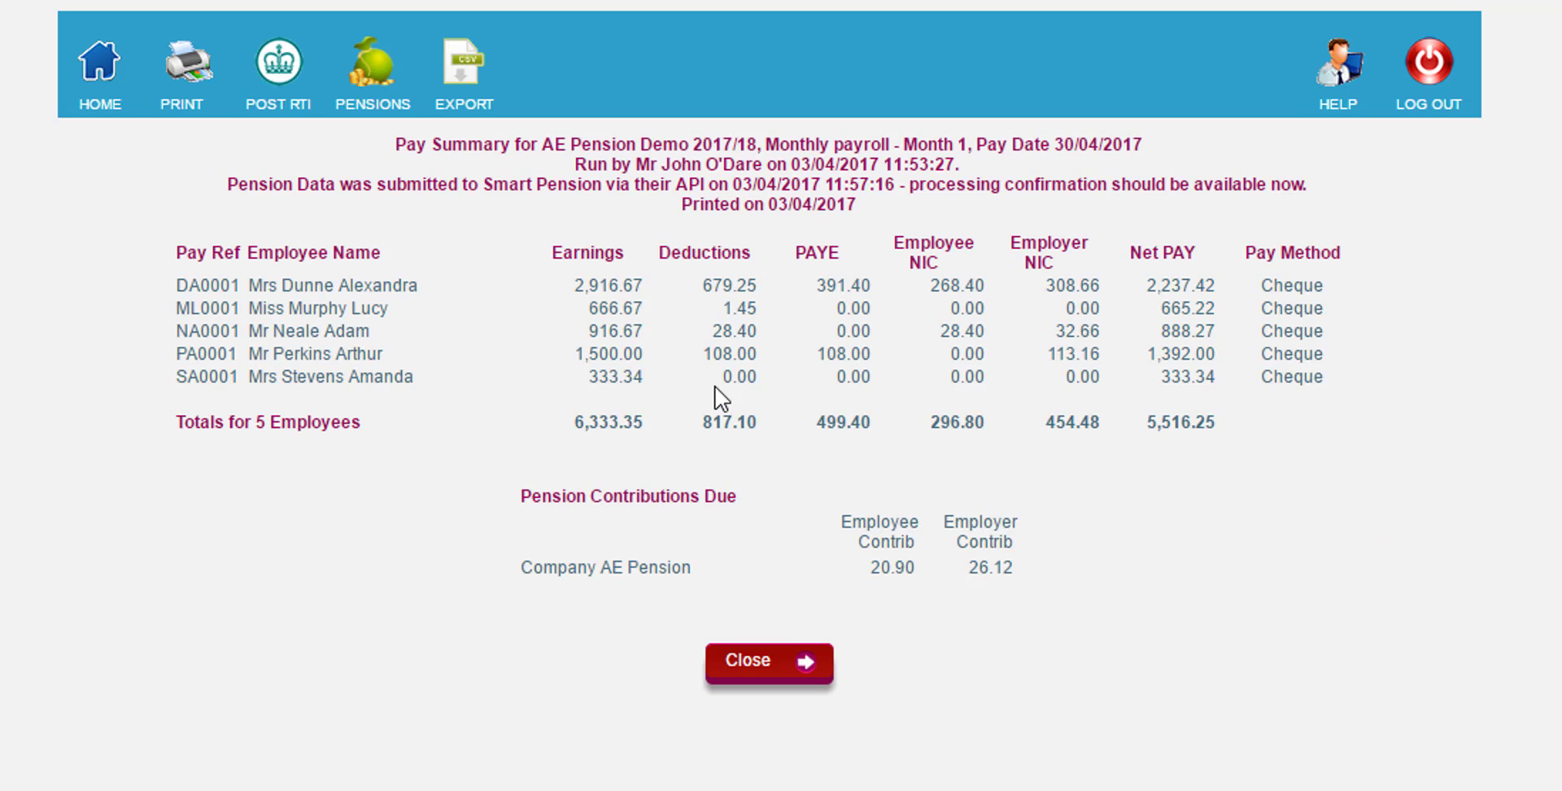
Get the pension API response for the Month 1 submission, then close the pay summary and the report list.
{"action": "mouse_move", "coordinate": [388, 89]}
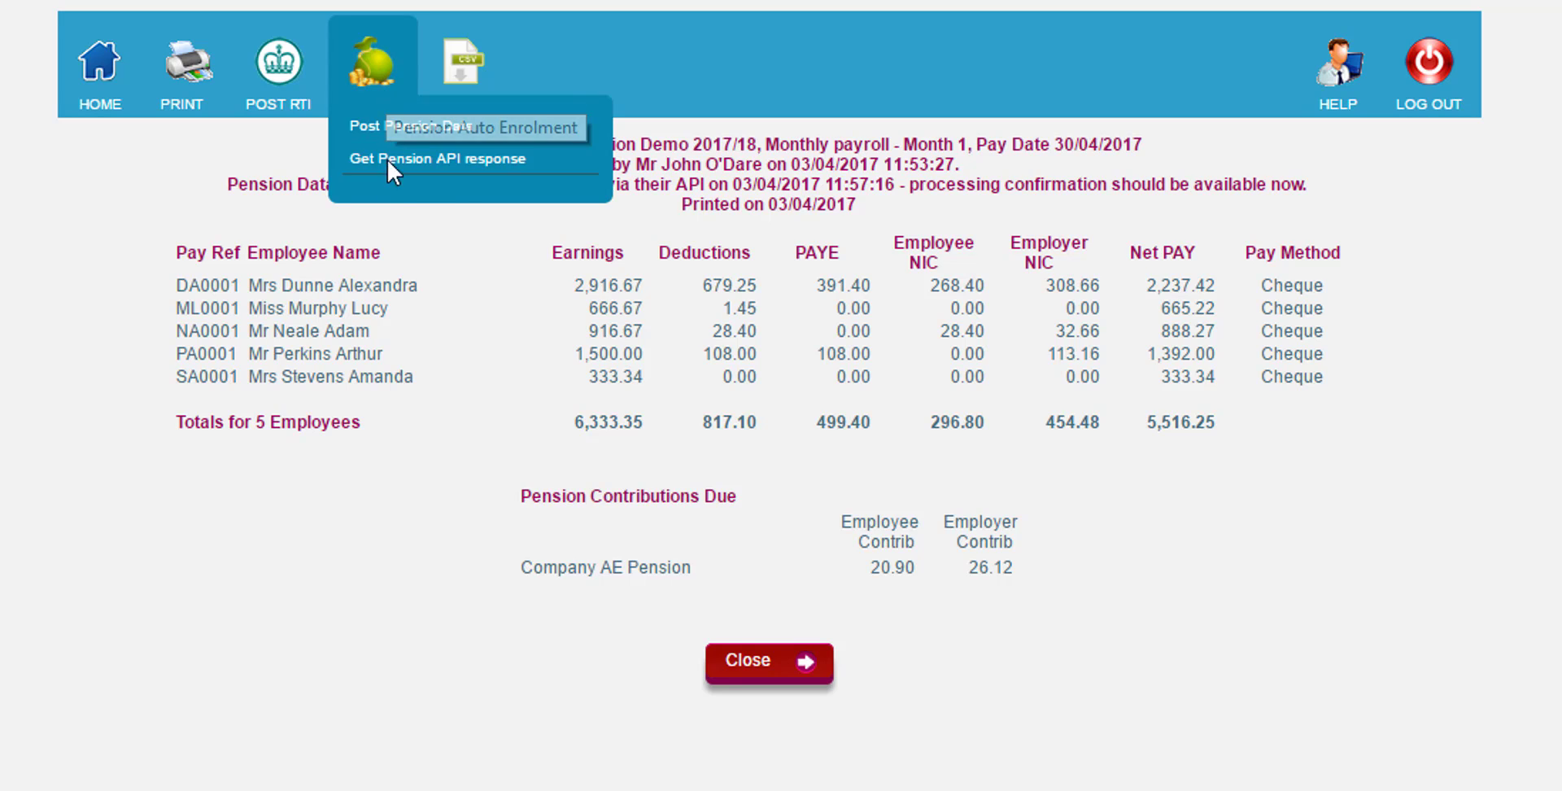
{"action": "left_click", "coordinate": [466, 158]}
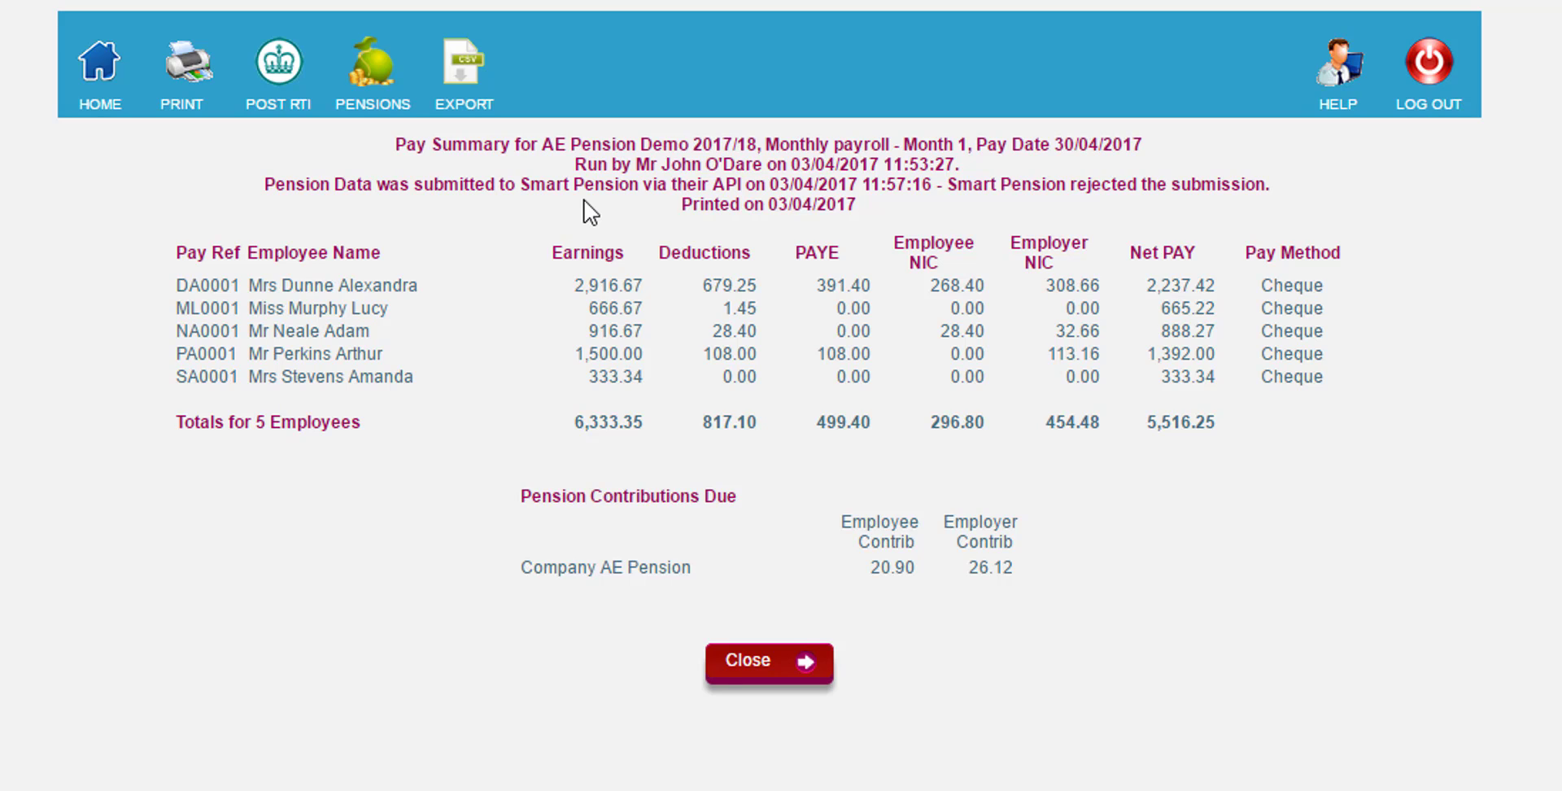
{"action": "left_click", "coordinate": [763, 660]}
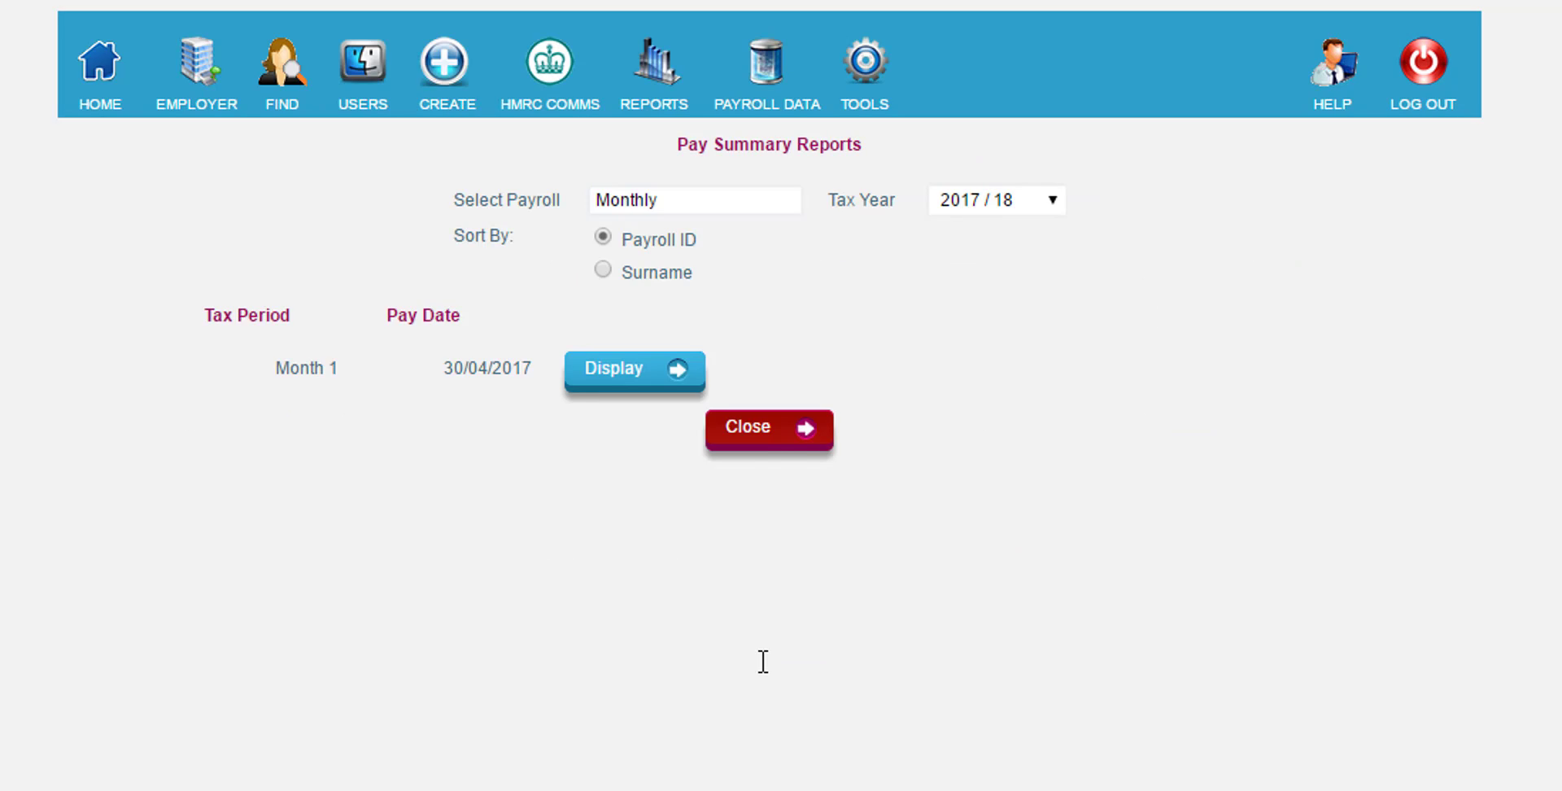
{"action": "left_click", "coordinate": [778, 439]}
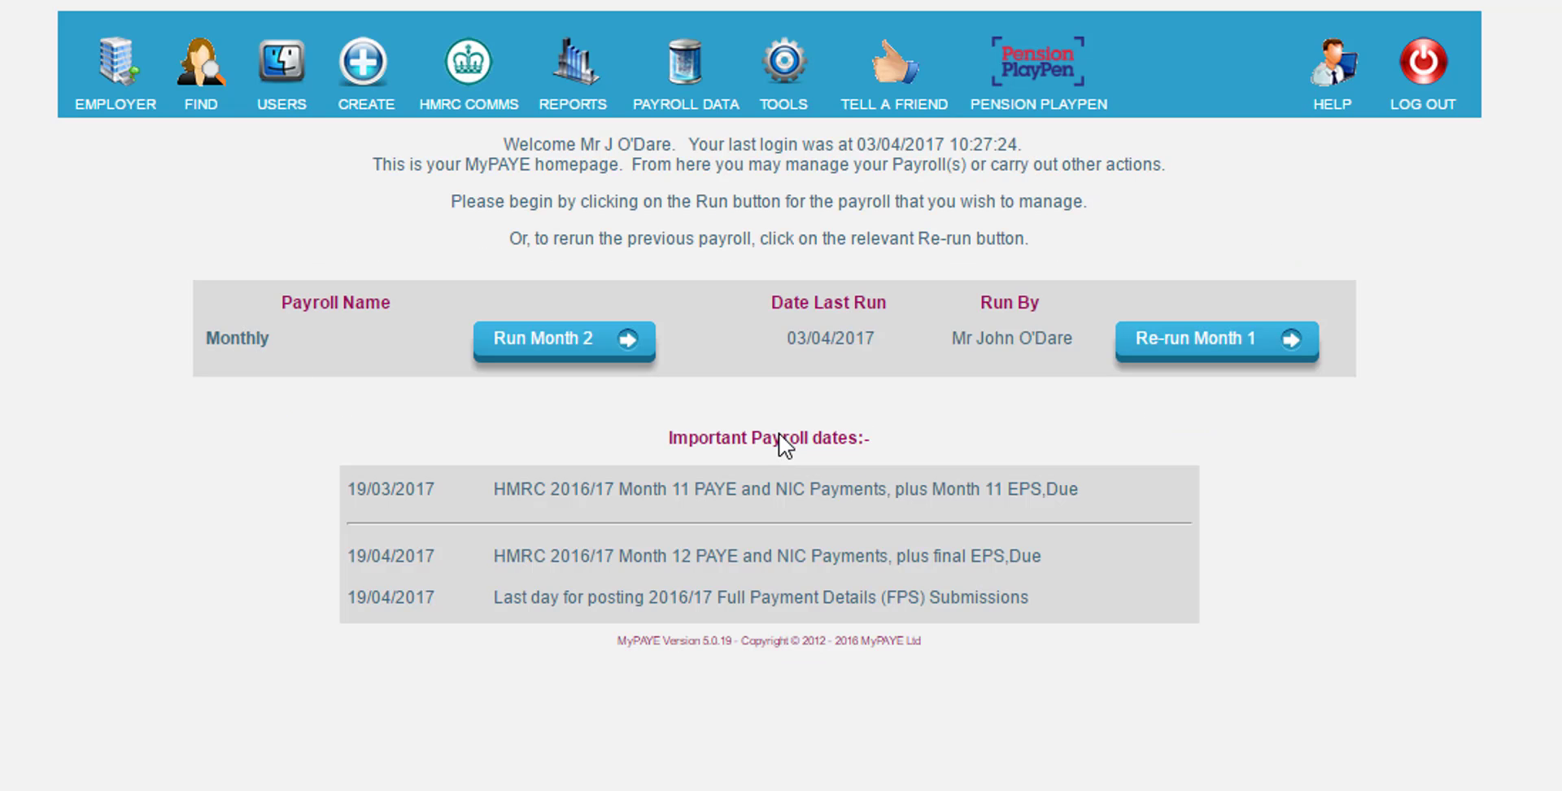